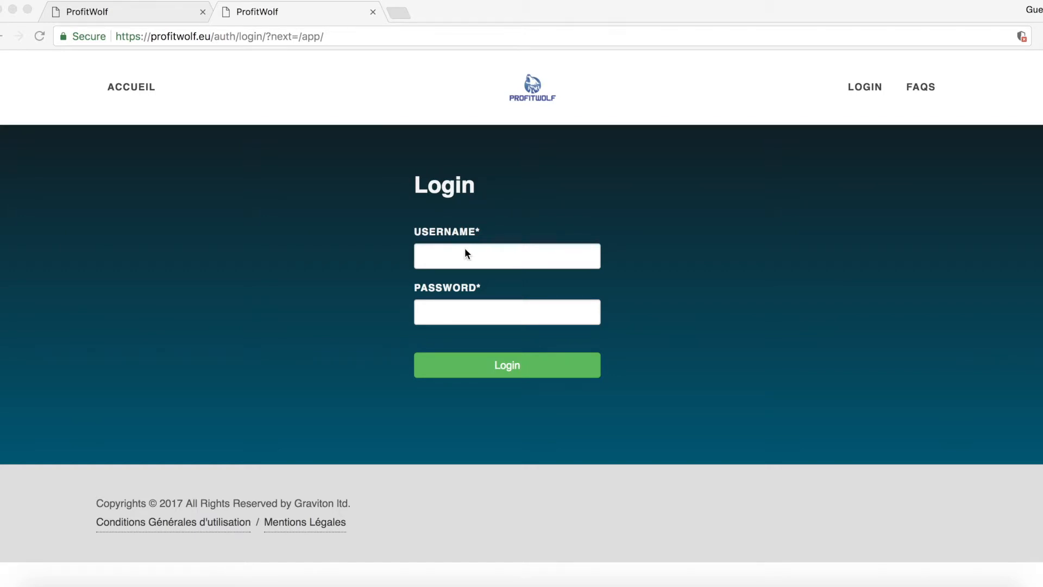
# - Open profitwolf.eu in a new browser tab and look over its home page
pyautogui.click(464, 250)
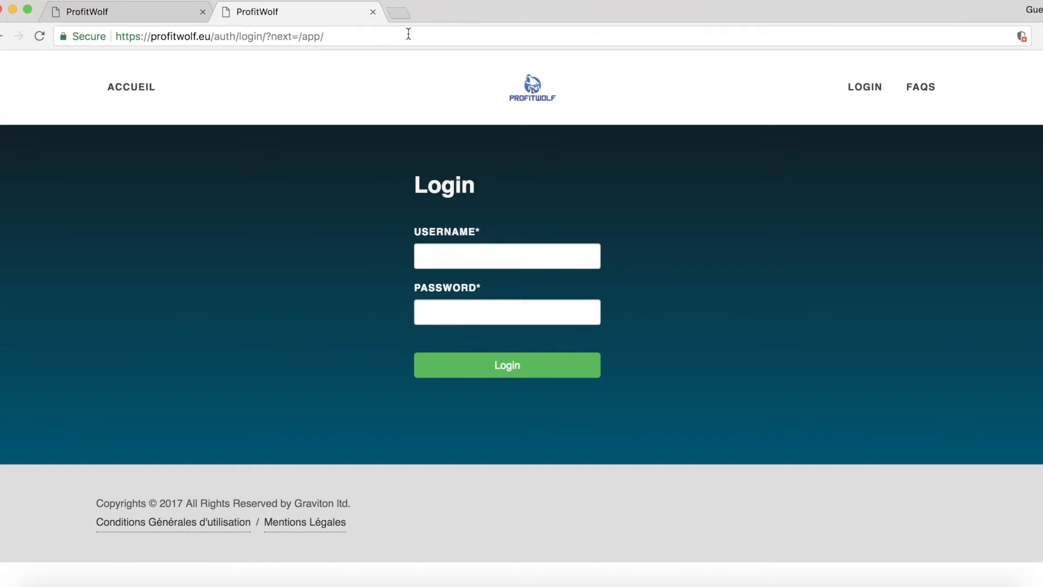
pyautogui.click(398, 12)
pyautogui.write('pr')
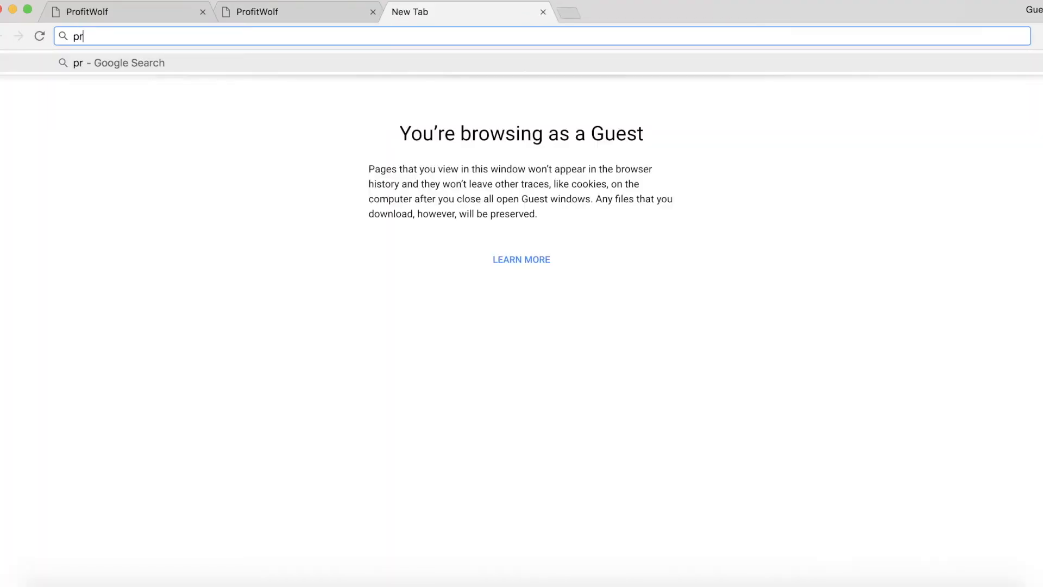
pyautogui.write('ofitwol')
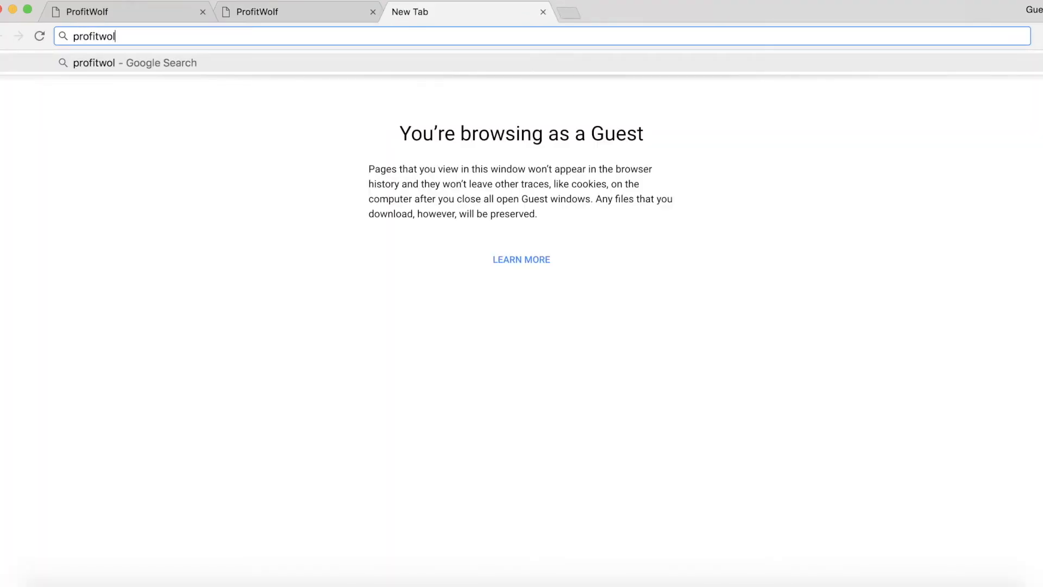
pyautogui.write('f.eu')
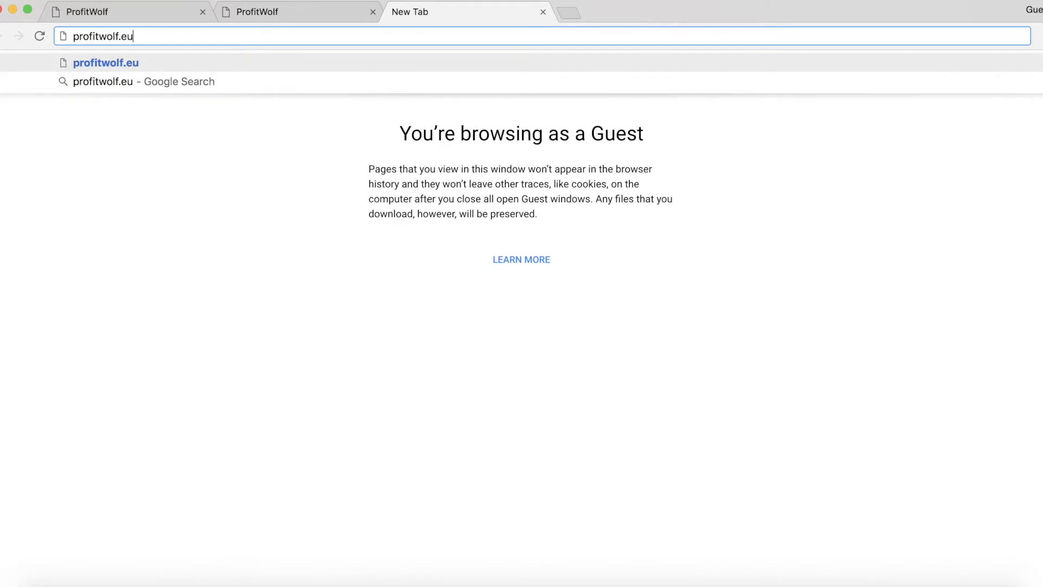
pyautogui.press('Return')
pyautogui.scroll(-4, 651, 218)
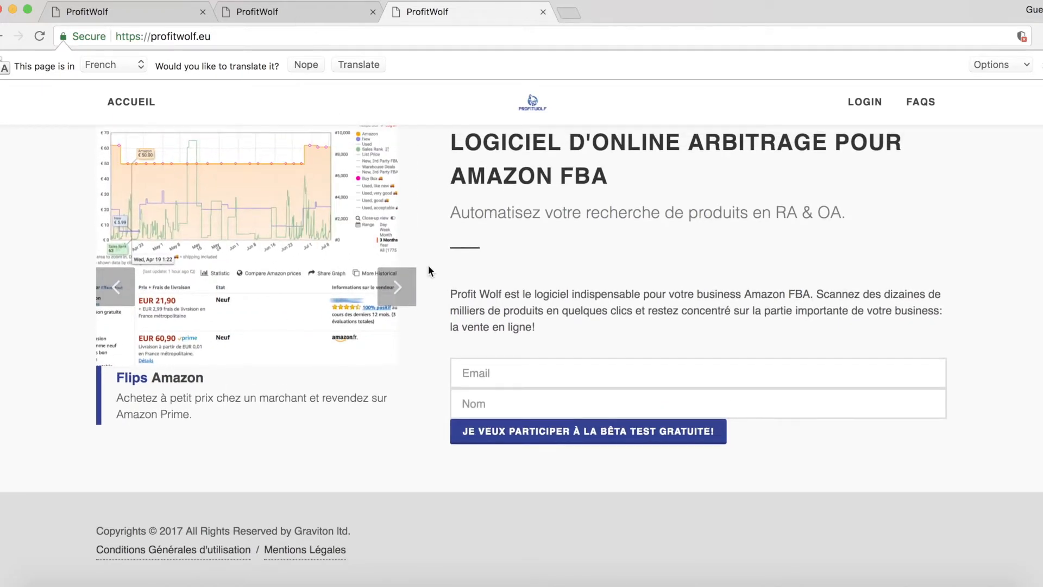
pyautogui.scroll(4, 428, 270)
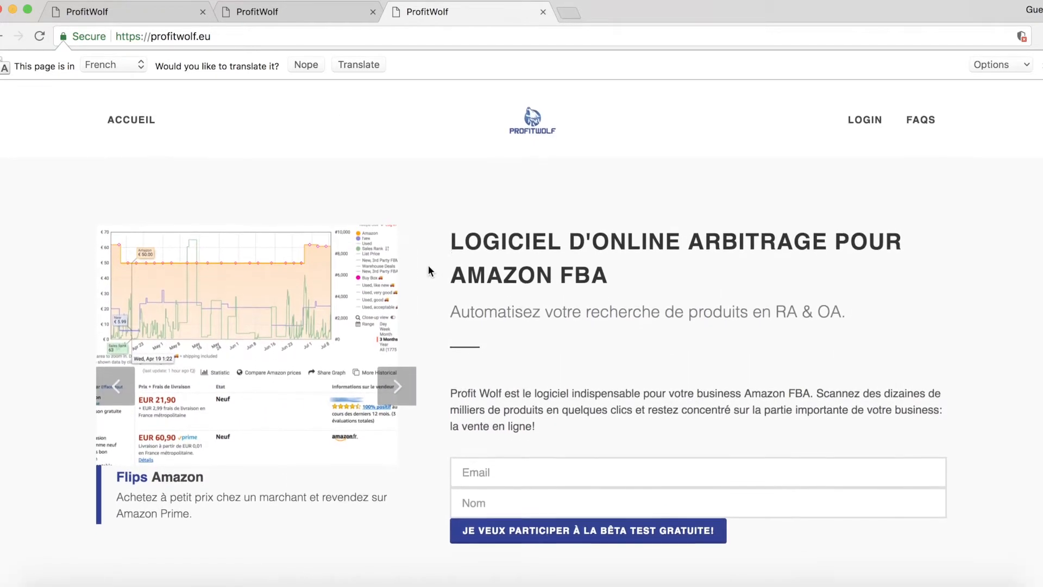
# - Return to the ProfitWolf login page and log in with the account username and password
pyautogui.click(258, 13)
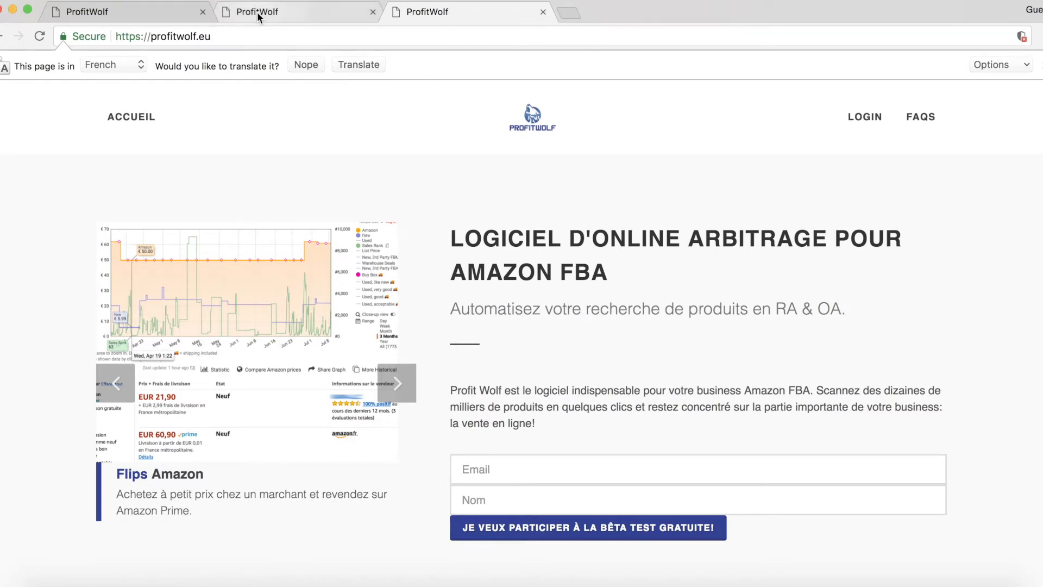
pyautogui.click(488, 266)
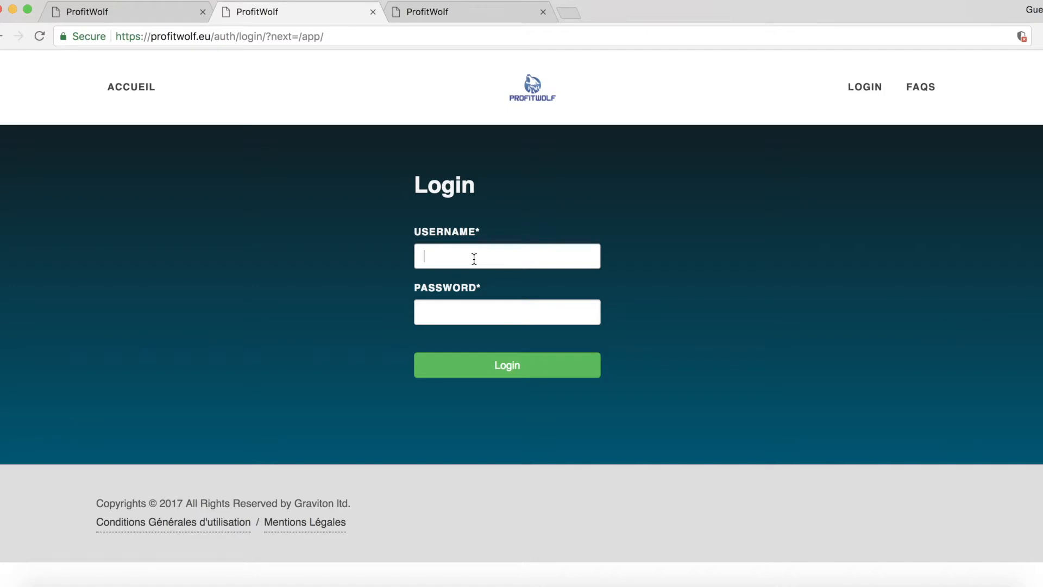
pyautogui.write('joao')
pyautogui.click(507, 311)
pyautogui.write('•••••')
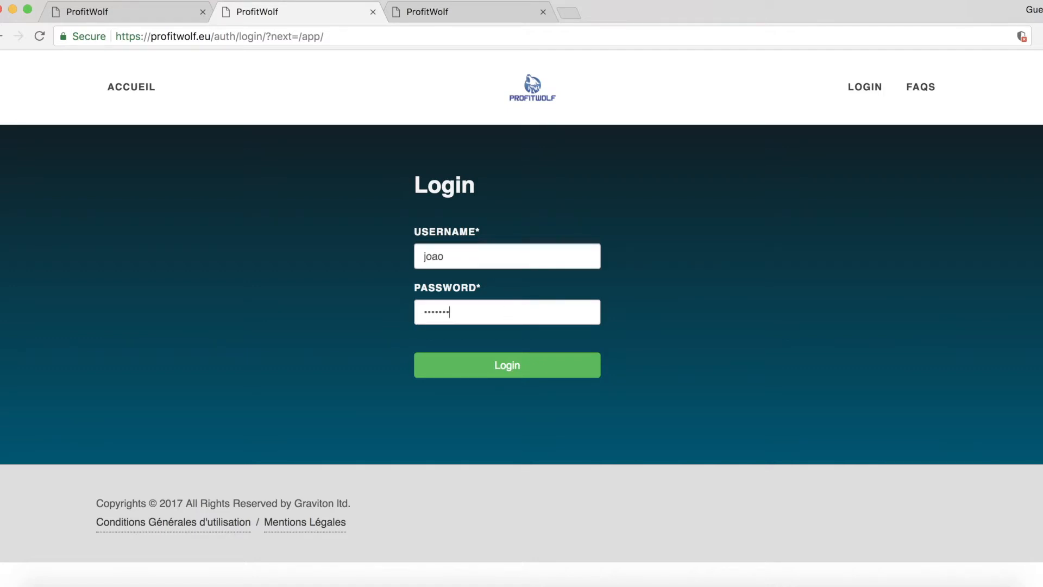
pyautogui.write('•••••••')
pyautogui.press('Return')
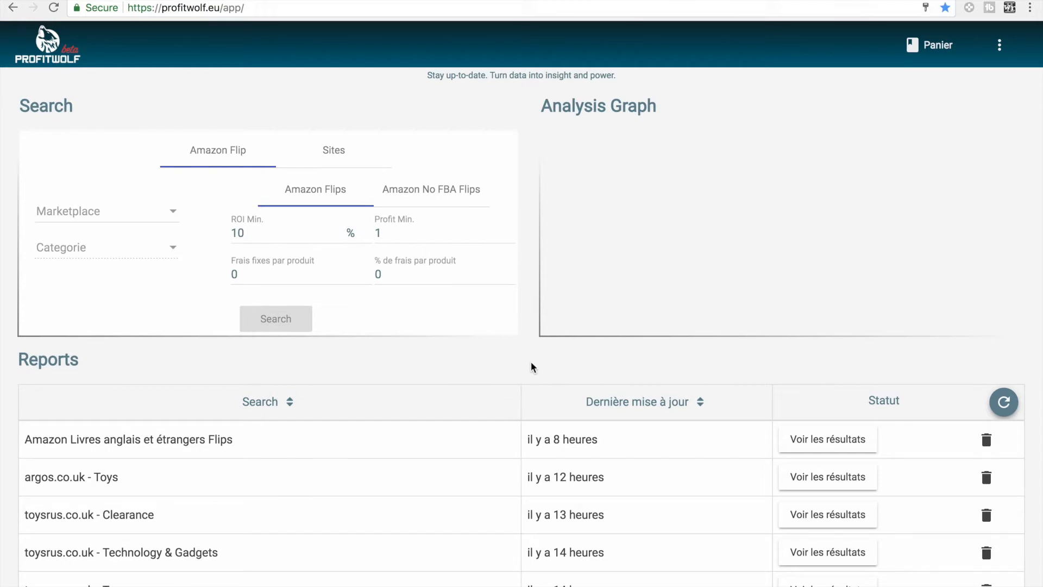
# - Switch the product search to Sites and choose France as the marketplace
pyautogui.click(347, 150)
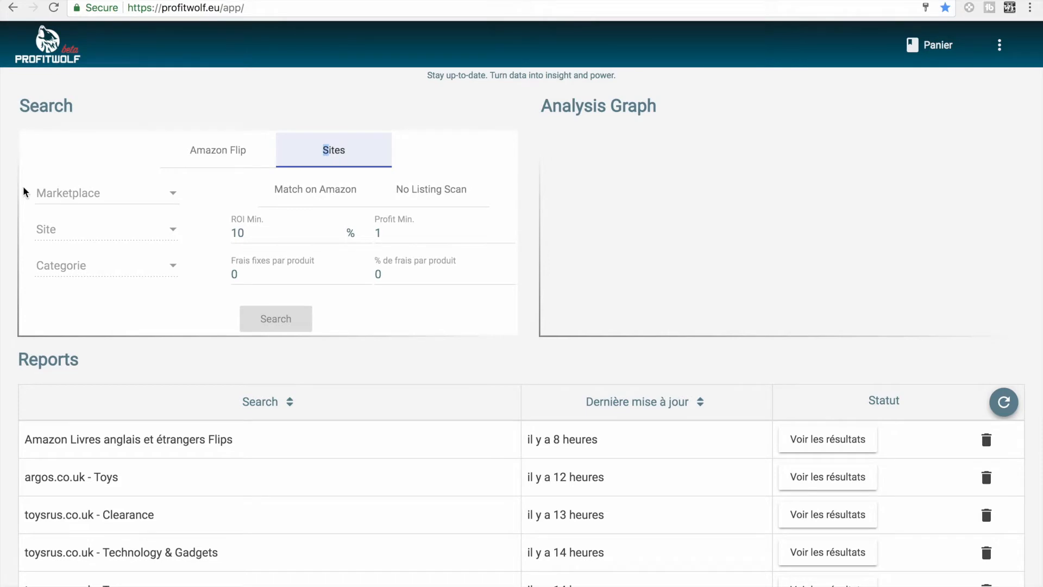
pyautogui.scroll(-3, 121, 410)
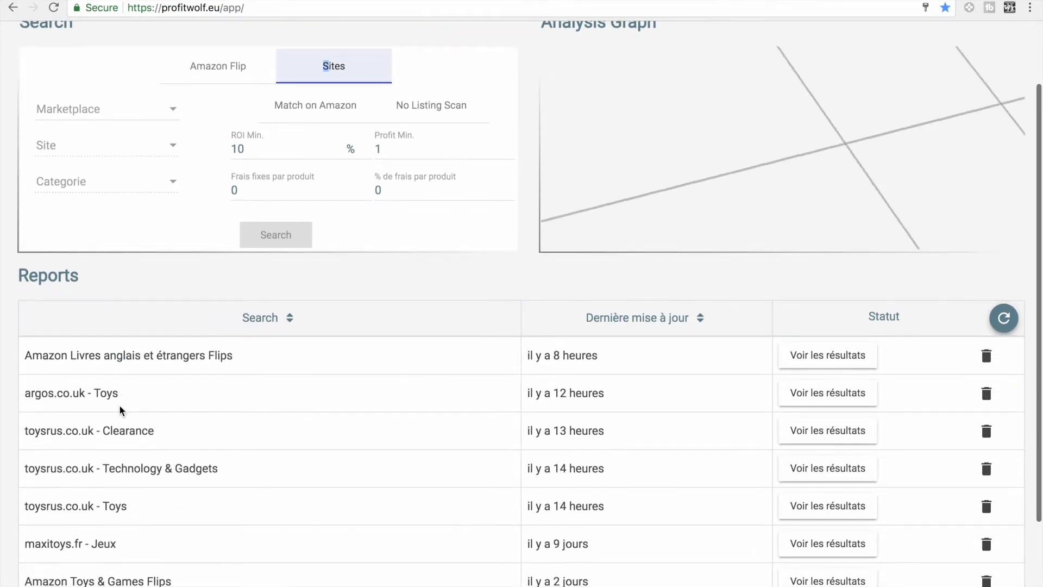
pyautogui.click(108, 111)
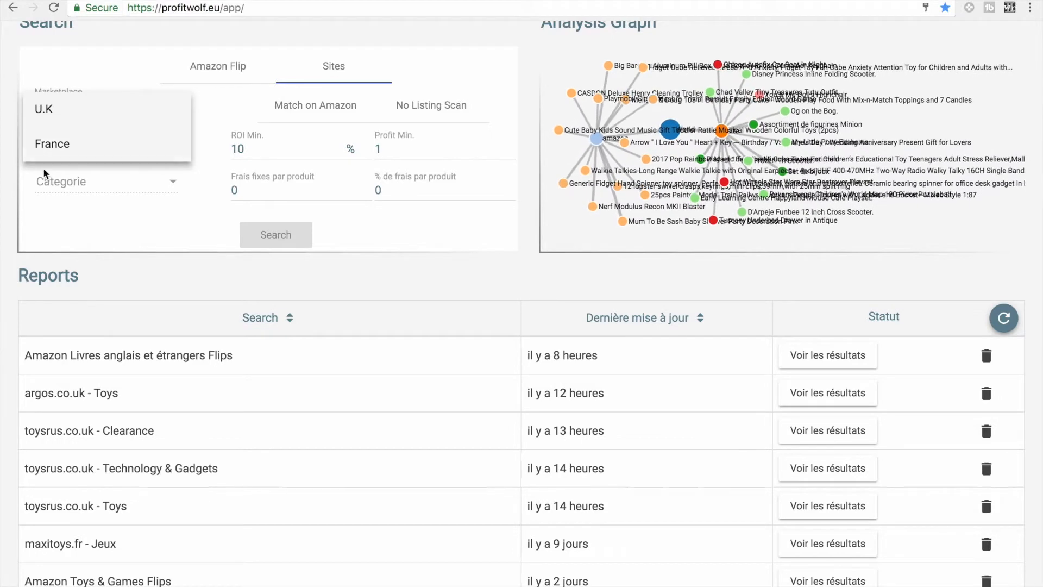
pyautogui.click(69, 148)
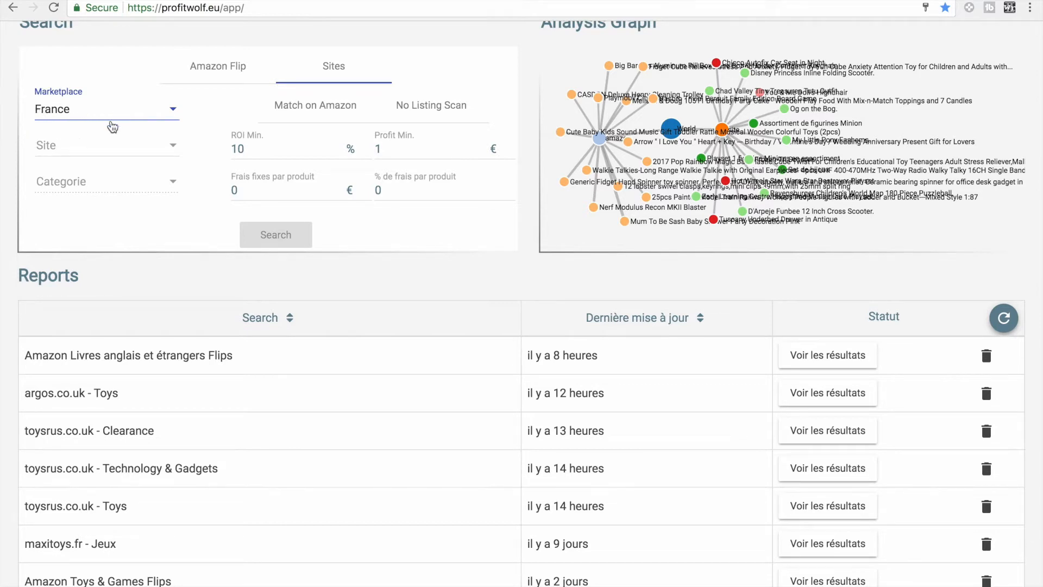
# - Choose disneystore.fr as the site to scan
pyautogui.click(60, 146)
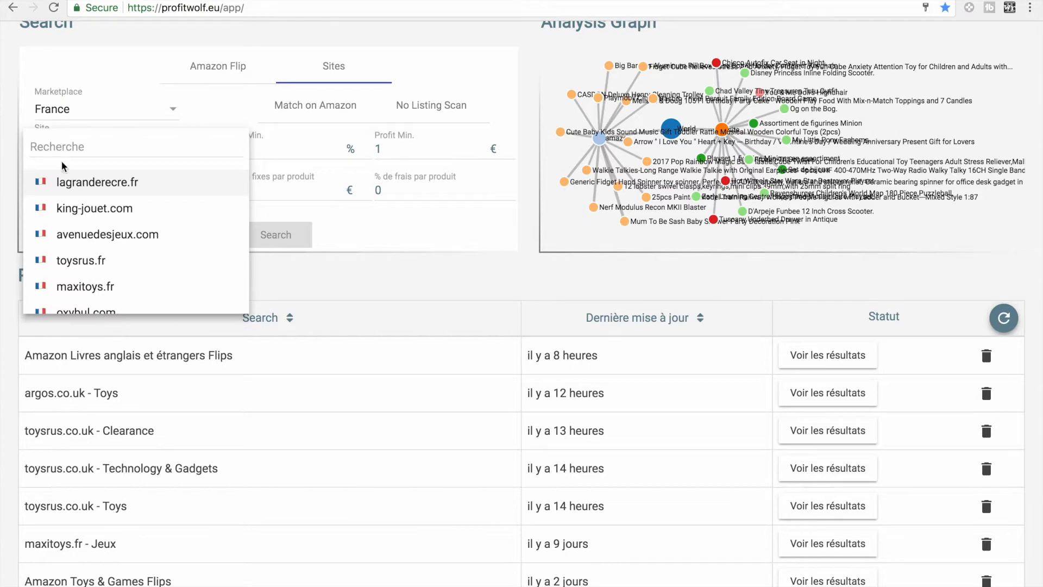
pyautogui.scroll(-3, 70, 199)
pyautogui.scroll(-6, 71, 198)
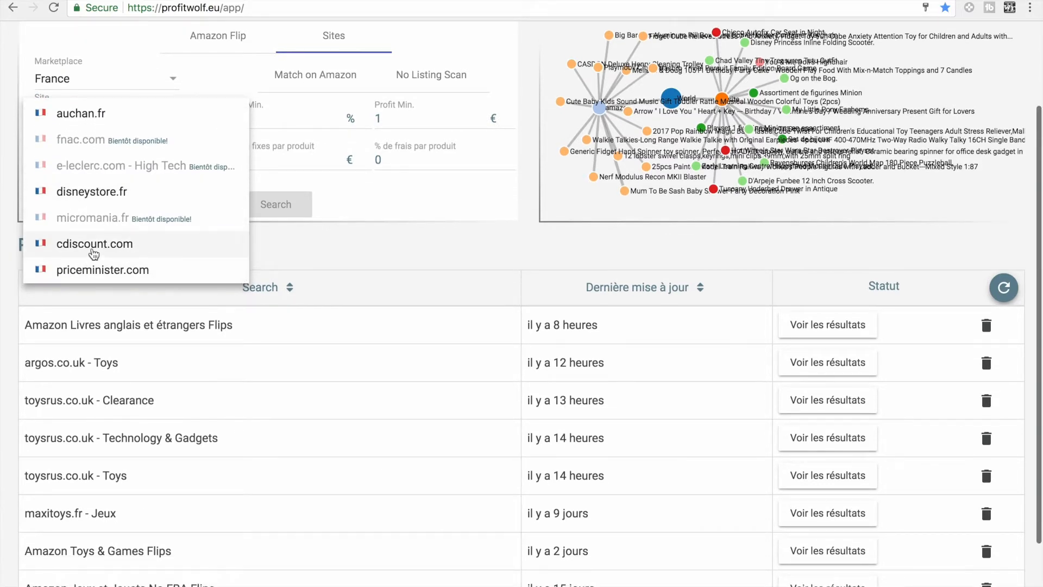
pyautogui.scroll(1, 76, 239)
pyautogui.click(64, 220)
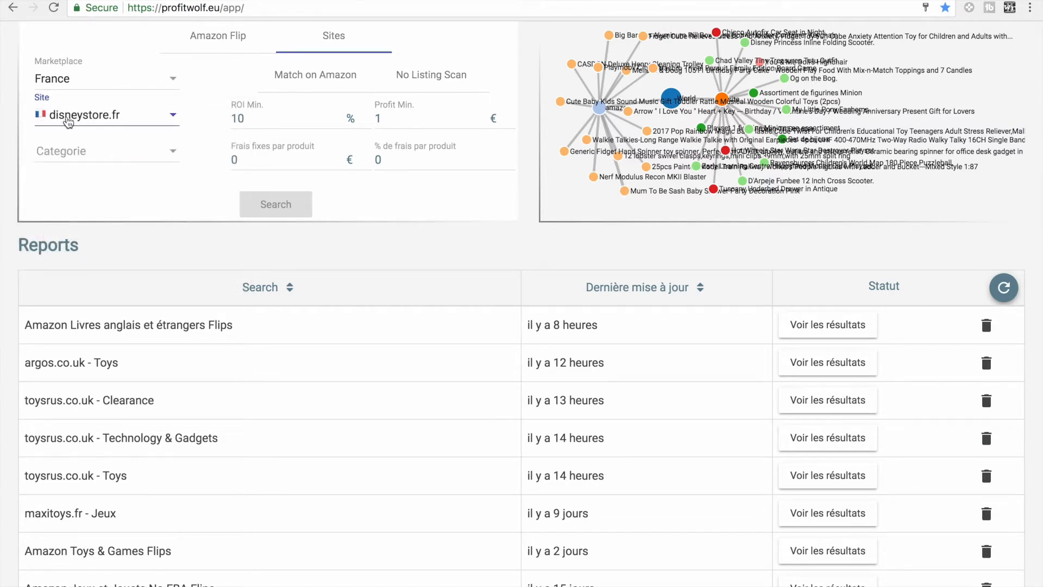
# - Choose Jouets as the category for the disneystore.fr search
pyautogui.scroll(3, 14, 210)
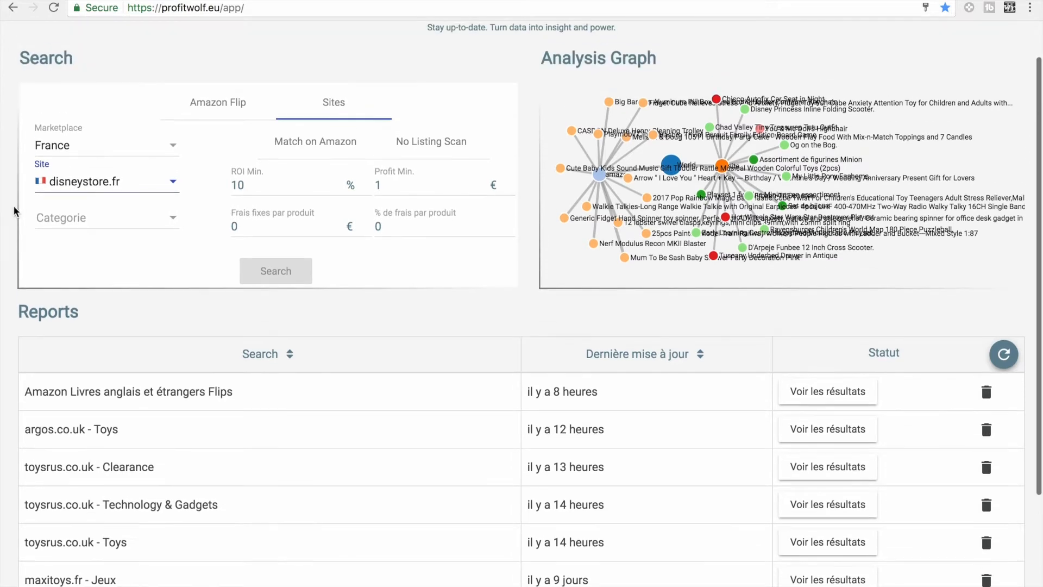
pyautogui.click(112, 267)
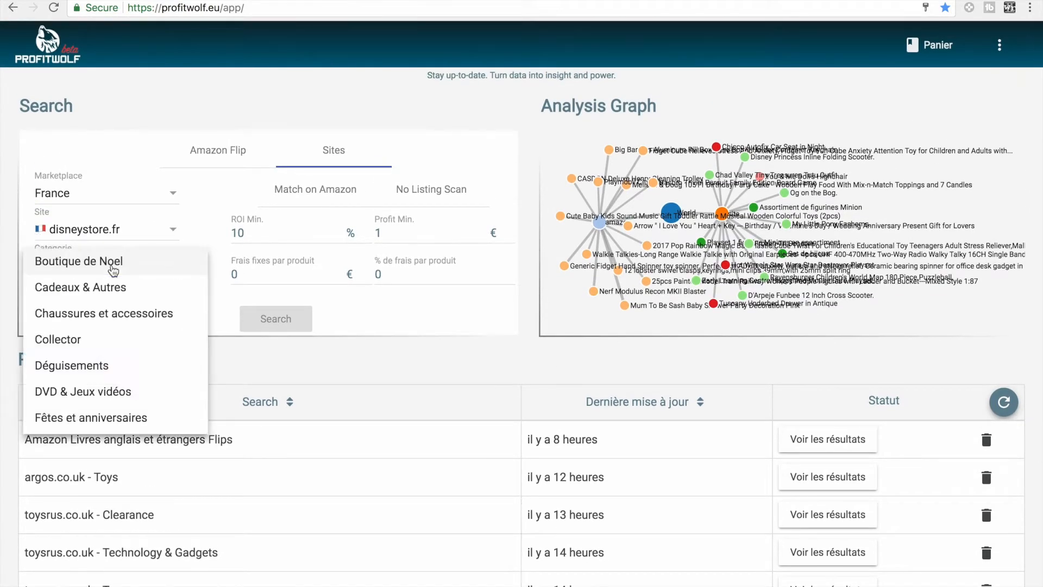
pyautogui.scroll(-5, 109, 298)
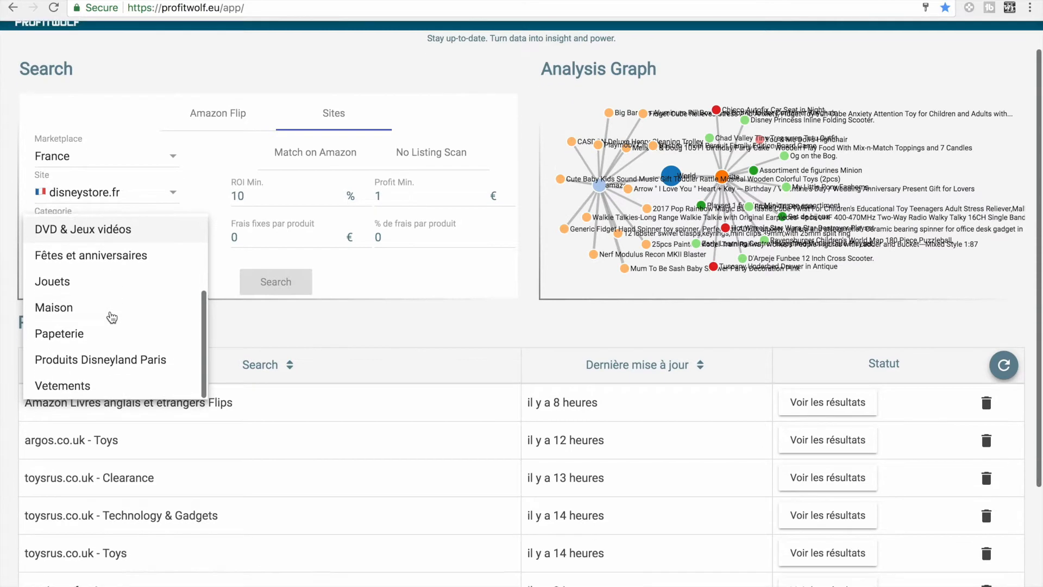
pyautogui.click(49, 275)
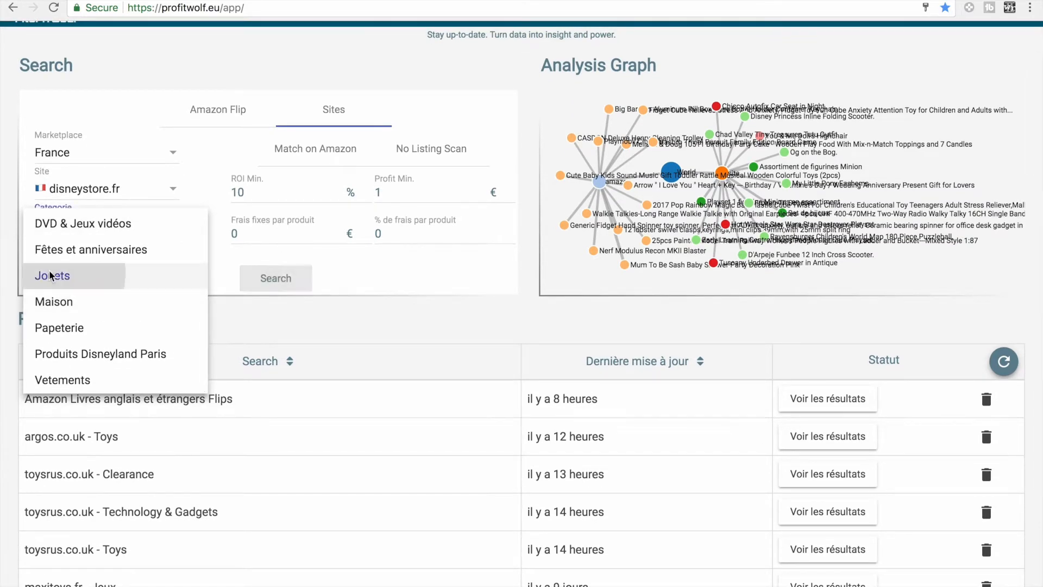
# - Set the search's minimum profit to 5 € and its minimum ROI to 30 %
pyautogui.doubleClick(390, 189)
pyautogui.press('BackSpace')
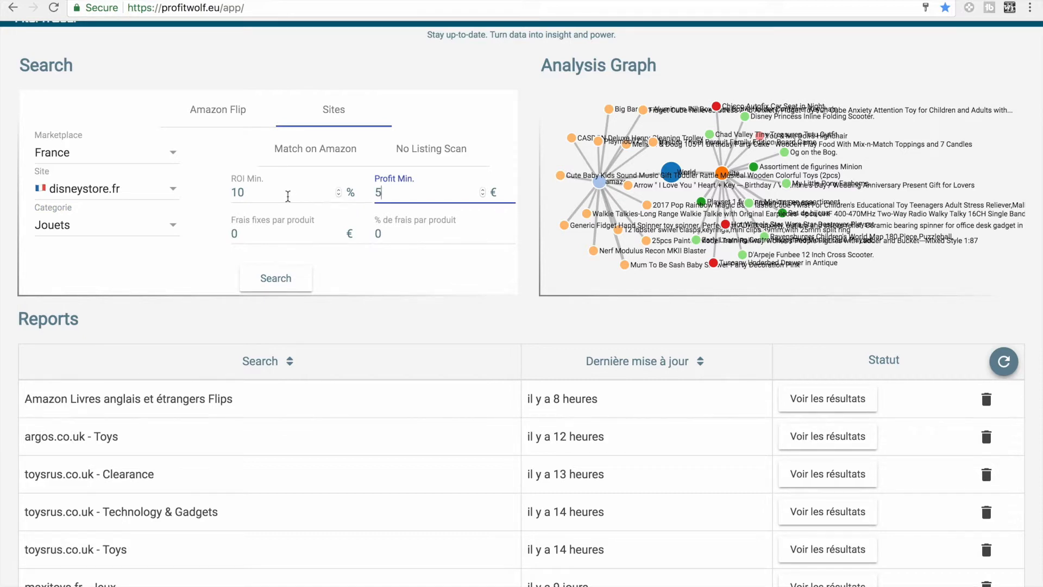
pyautogui.doubleClick(264, 193)
pyautogui.write('39')
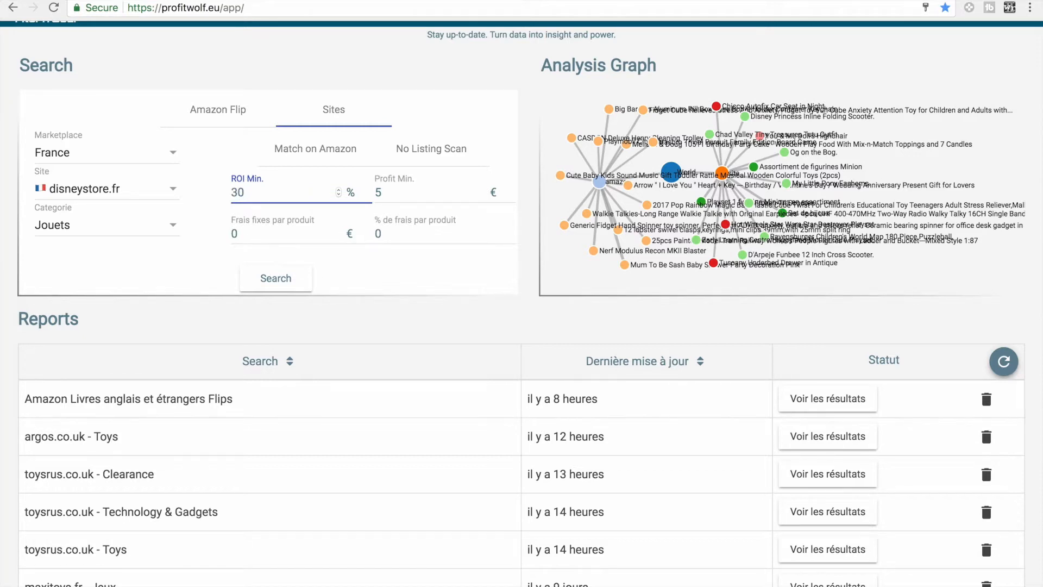
# - Set the fixed fees per product to 1 € and launch the search
pyautogui.doubleClick(277, 230)
pyautogui.write('1')
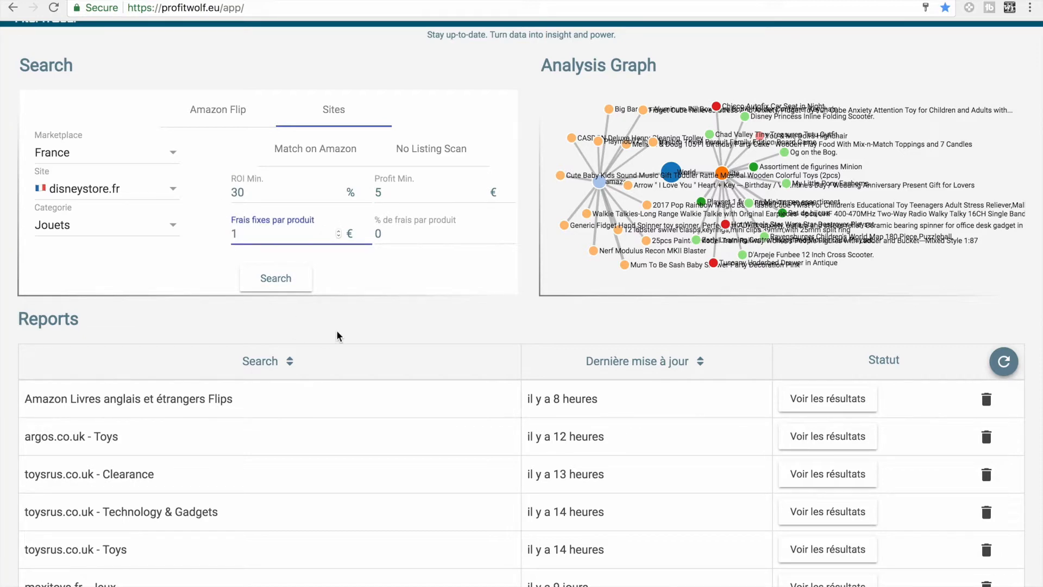
pyautogui.click(364, 326)
pyautogui.click(262, 233)
pyautogui.click(165, 313)
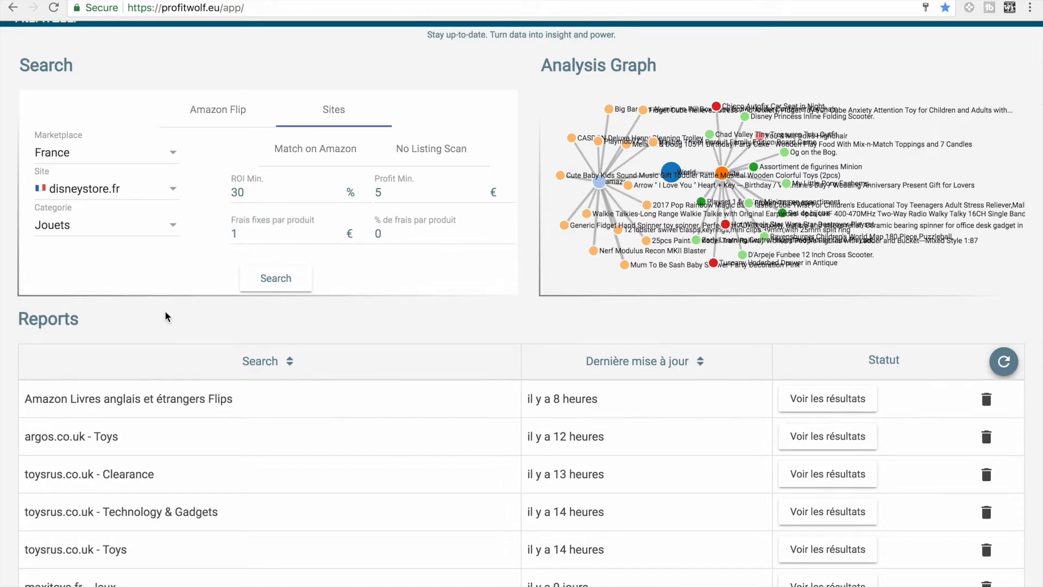
pyautogui.click(282, 281)
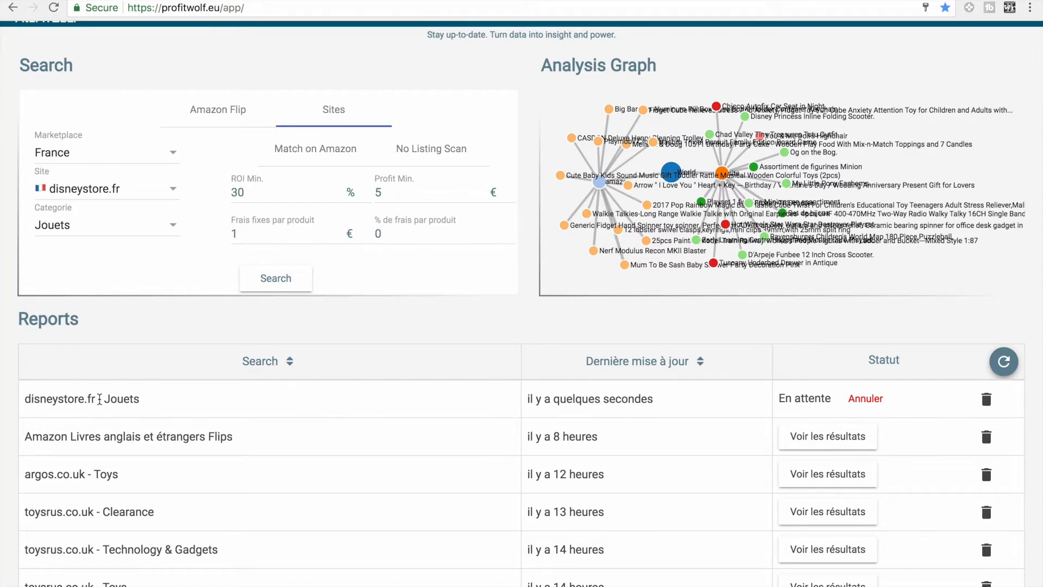
pyautogui.click(47, 396)
pyautogui.click(11, 401)
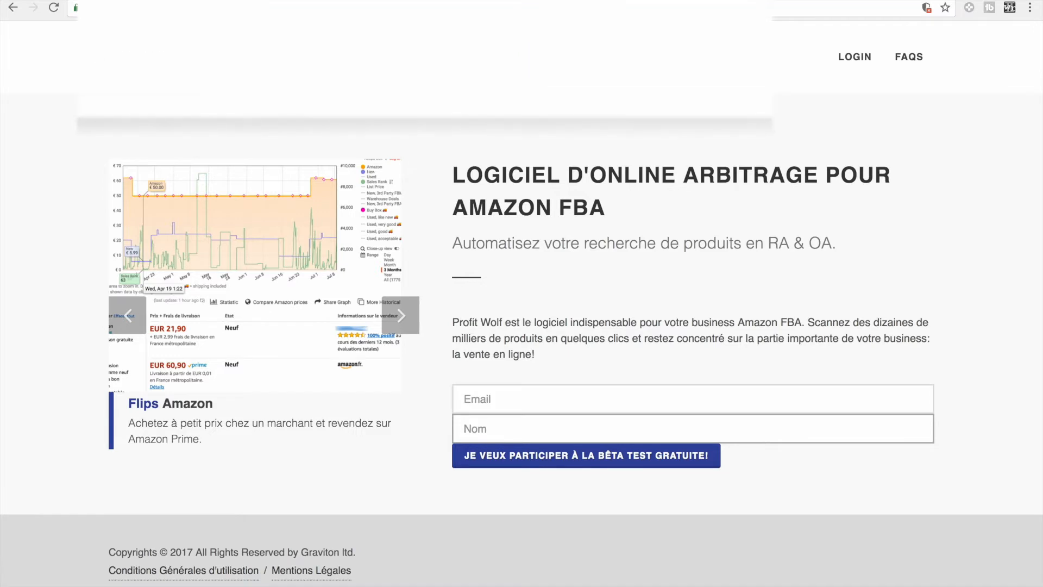
# - Open profitwolf.eu/app in a new browser tab and review the list of reports
pyautogui.press('super+t')
pyautogui.write('pro')
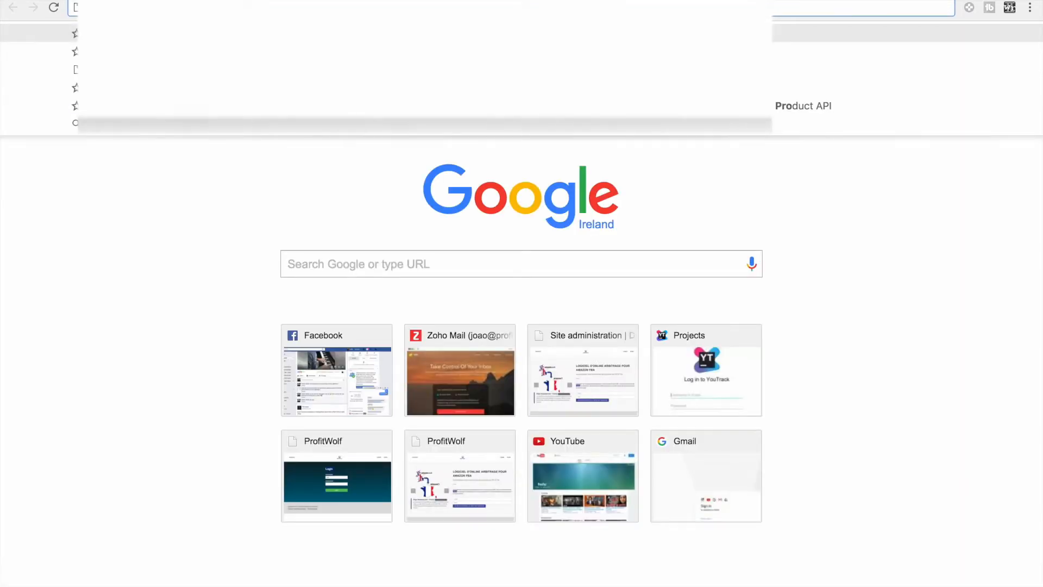
pyautogui.press('Return')
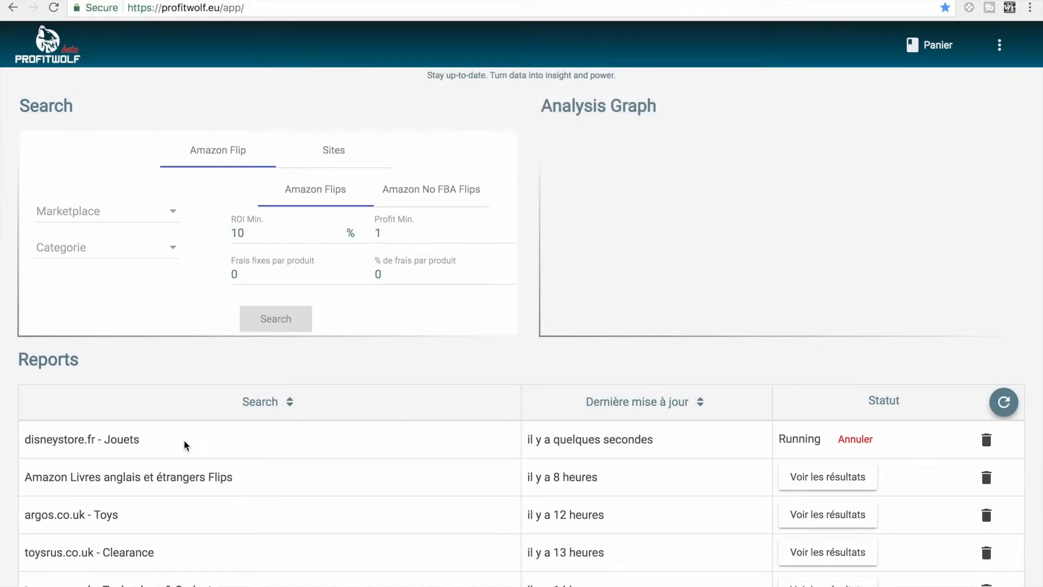
pyautogui.scroll(-1, 184, 439)
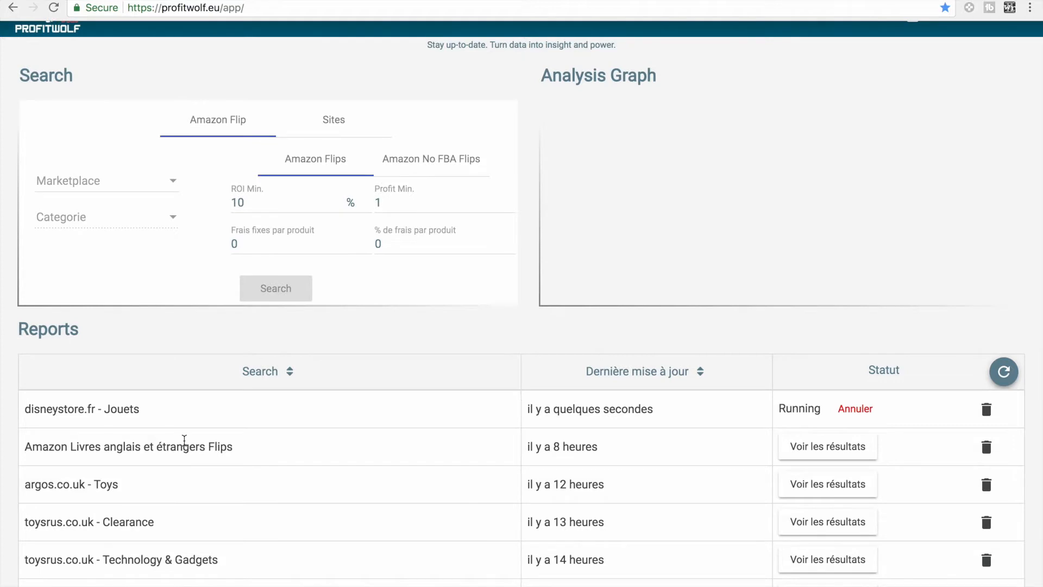
pyautogui.scroll(-2, 183, 439)
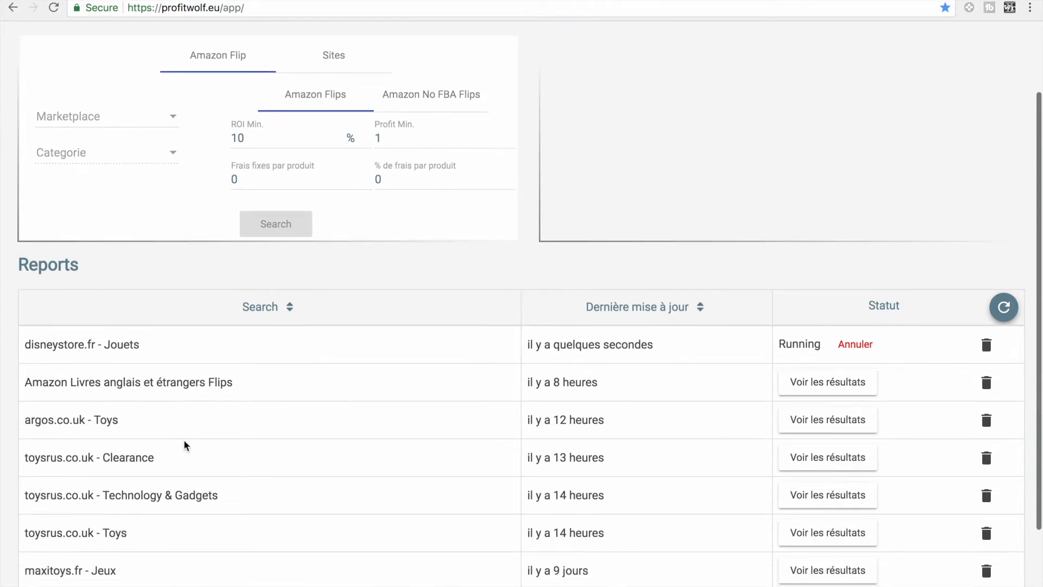
pyautogui.scroll(-1, 184, 443)
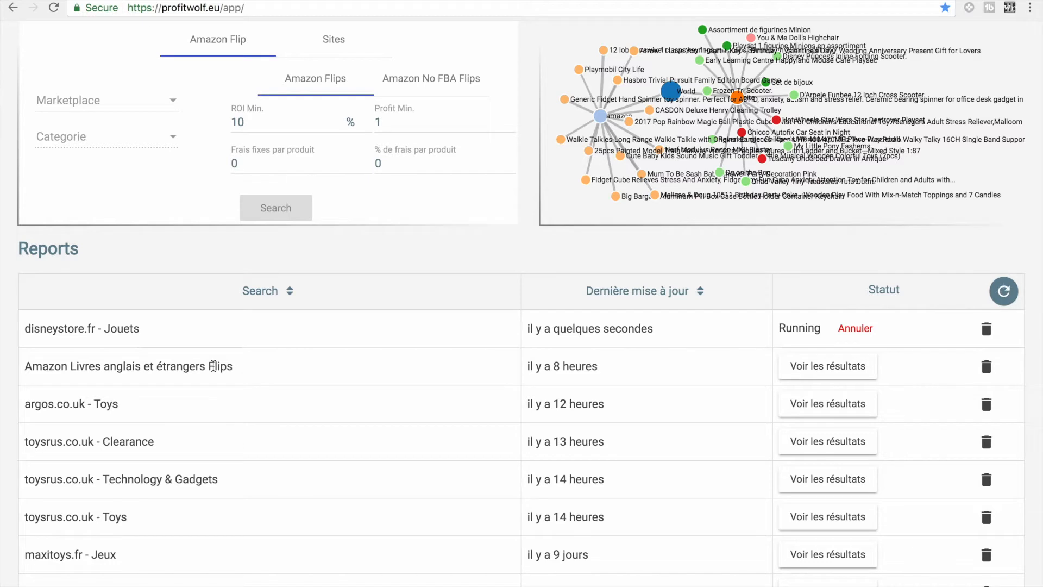
# - Open the name of the Amazon Livres anglais et étrangers Flips report for editing and leave the edit
pyautogui.click(212, 366)
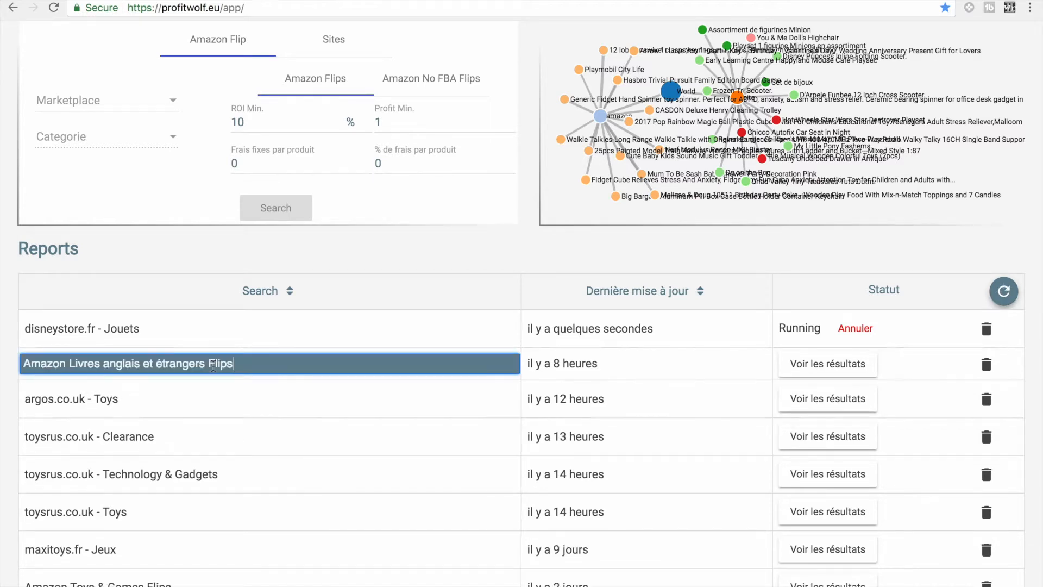
pyautogui.click(1, 406)
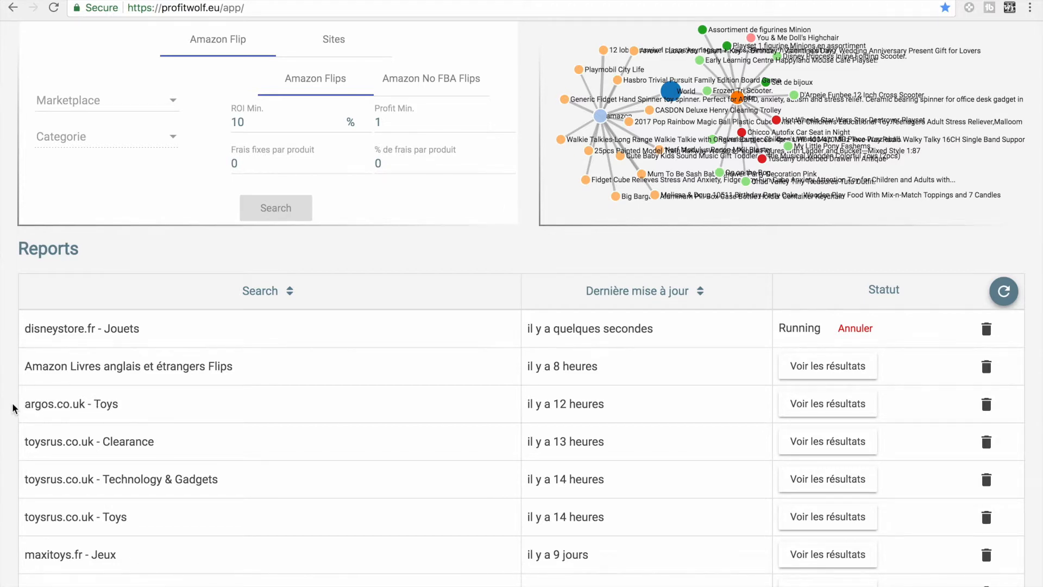
pyautogui.scroll(3, 14, 408)
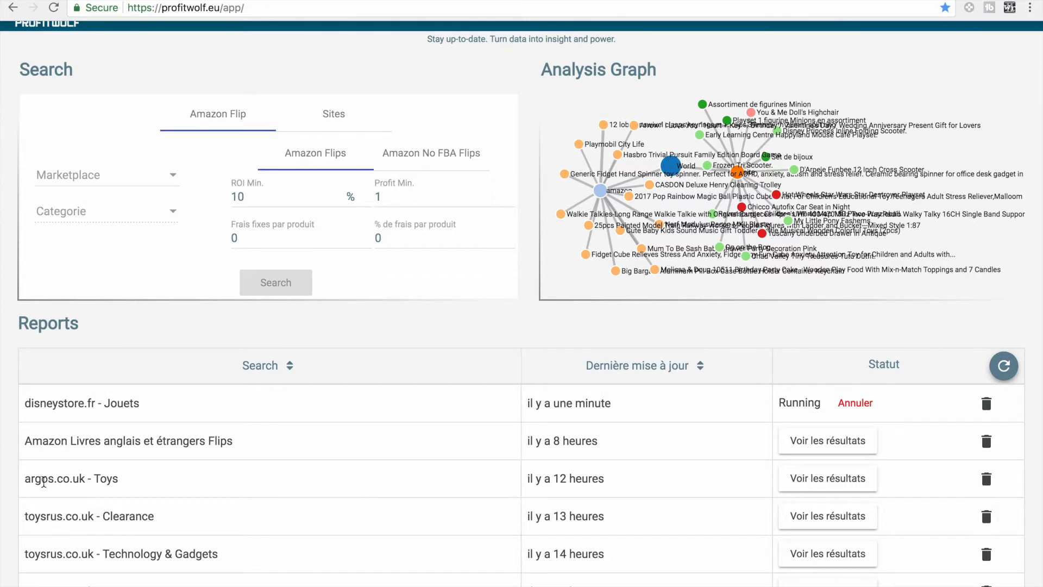
# - Open the results of the argos.co.uk - Toys report
pyautogui.tripleClick(43, 481)
pyautogui.click(2, 484)
pyautogui.click(2, 484)
pyautogui.click(838, 484)
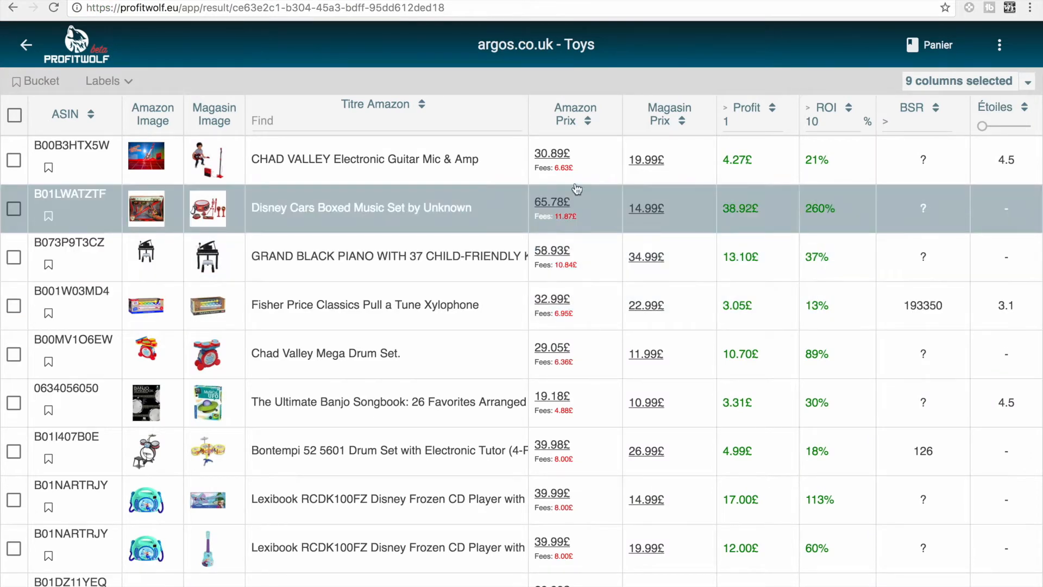
# - Filter the Argos toy results to a minimum ROI of 30 % and a minimum profit of 5, sorted by highest profit first
pyautogui.click(822, 128)
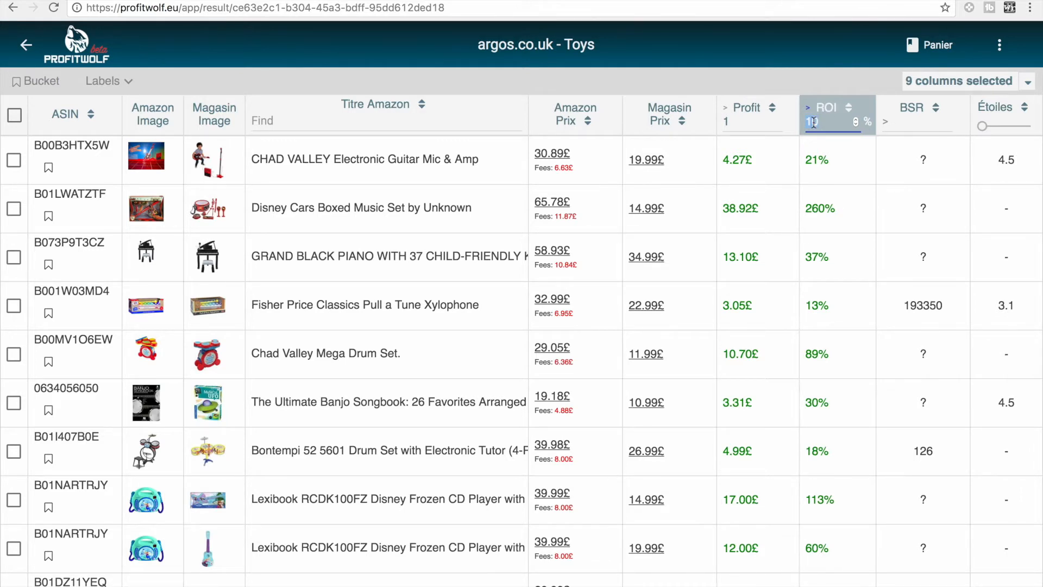
pyautogui.write('30')
pyautogui.doubleClick(739, 122)
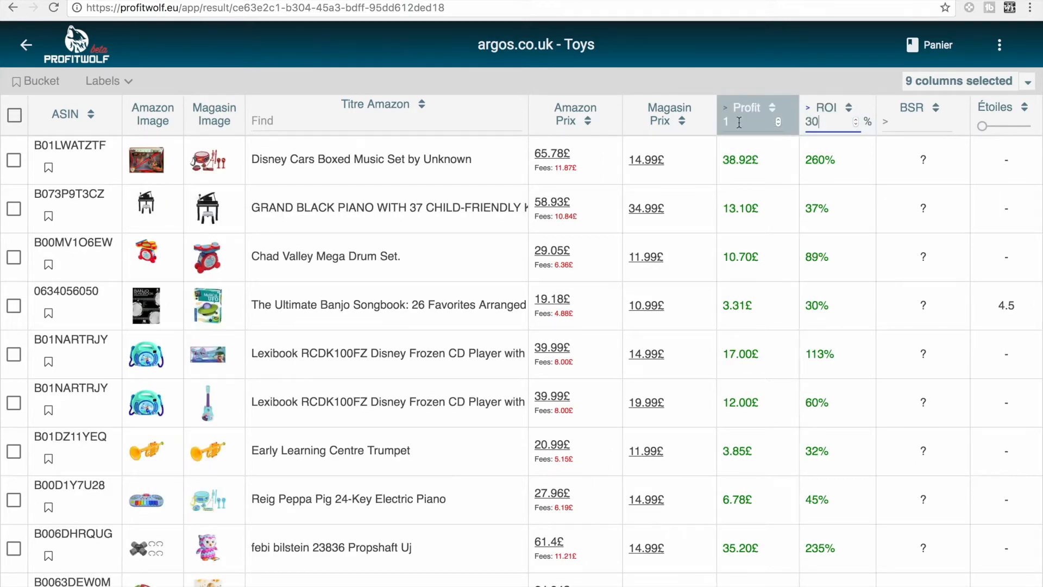
pyautogui.write('5')
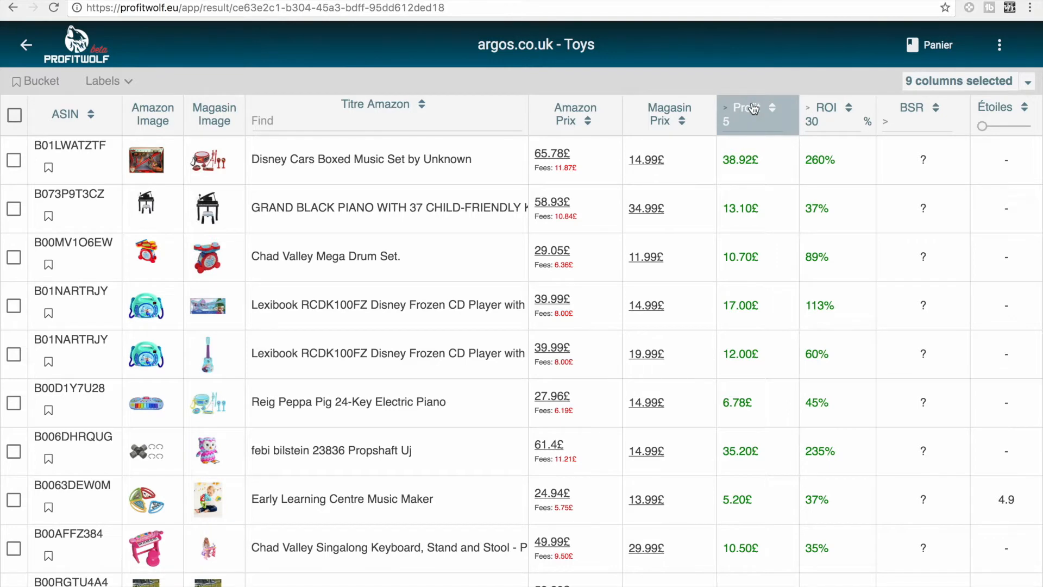
pyautogui.click(753, 109)
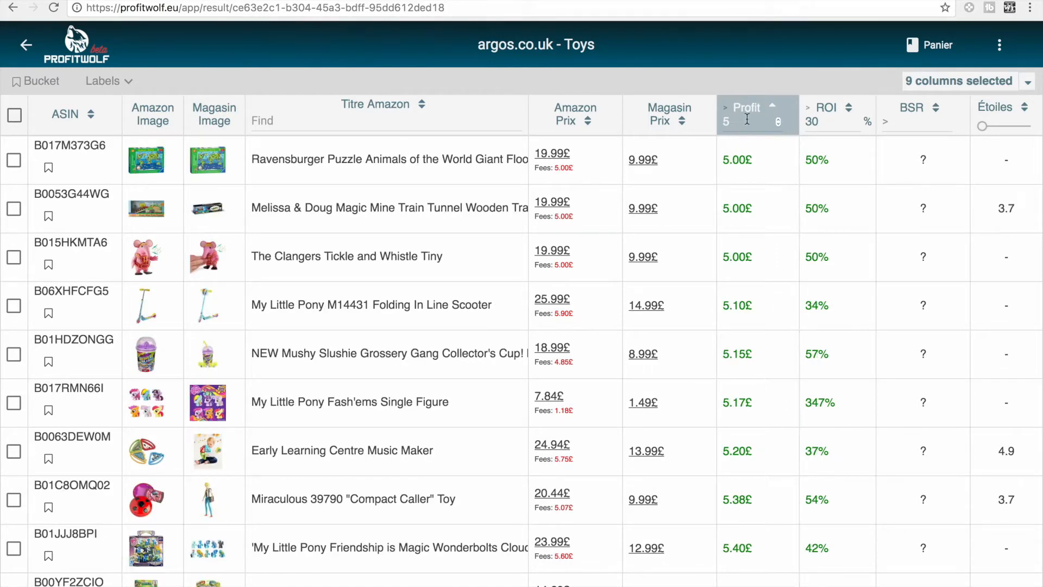
pyautogui.click(752, 112)
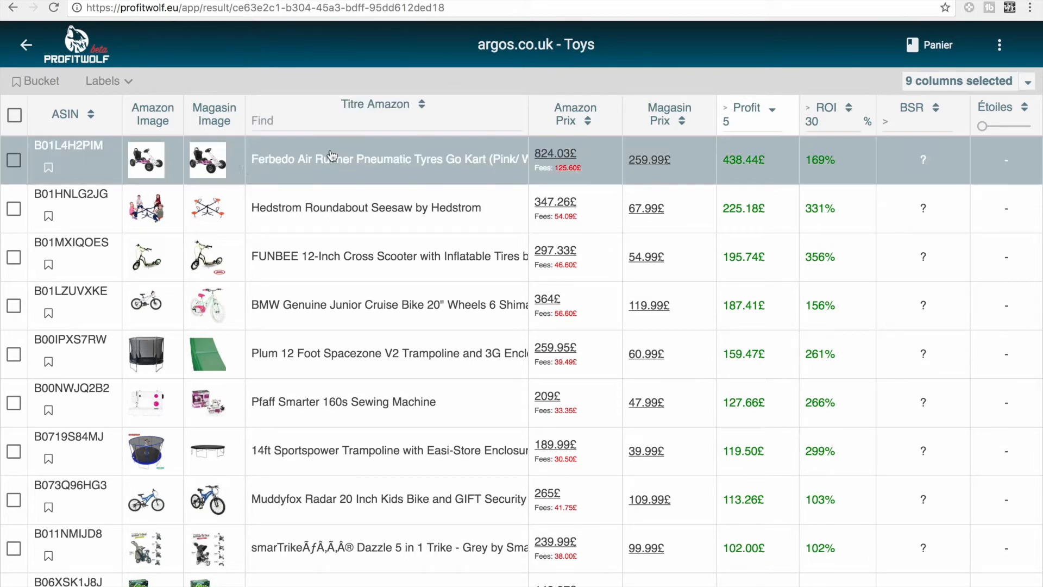
# - Compare the store and Amazon images of the Ferbedo go kart and of the Og on the Bog game
pyautogui.click(238, 162)
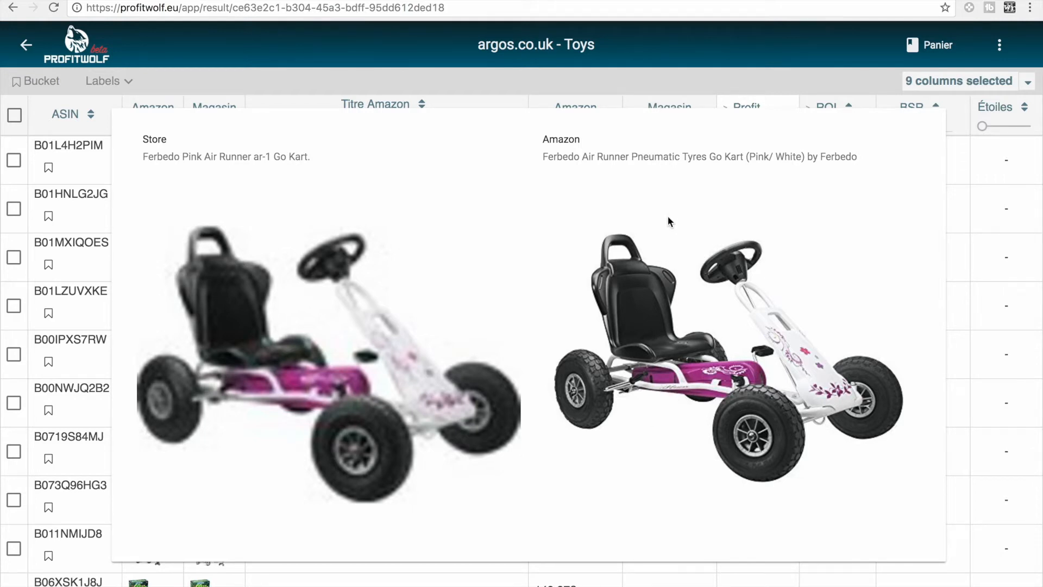
pyautogui.click(964, 298)
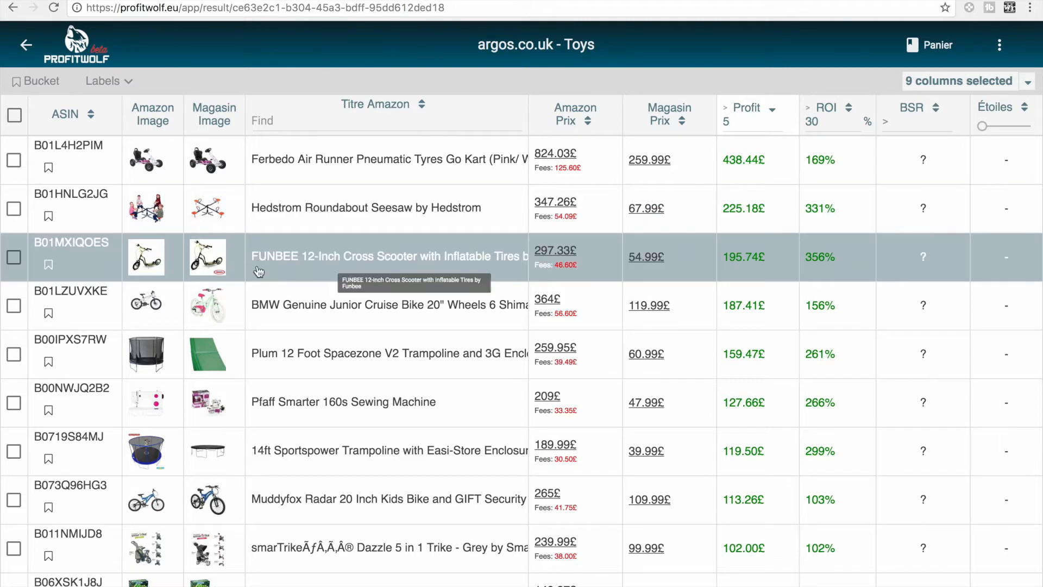
pyautogui.scroll(-1, 254, 293)
pyautogui.scroll(-3, 282, 325)
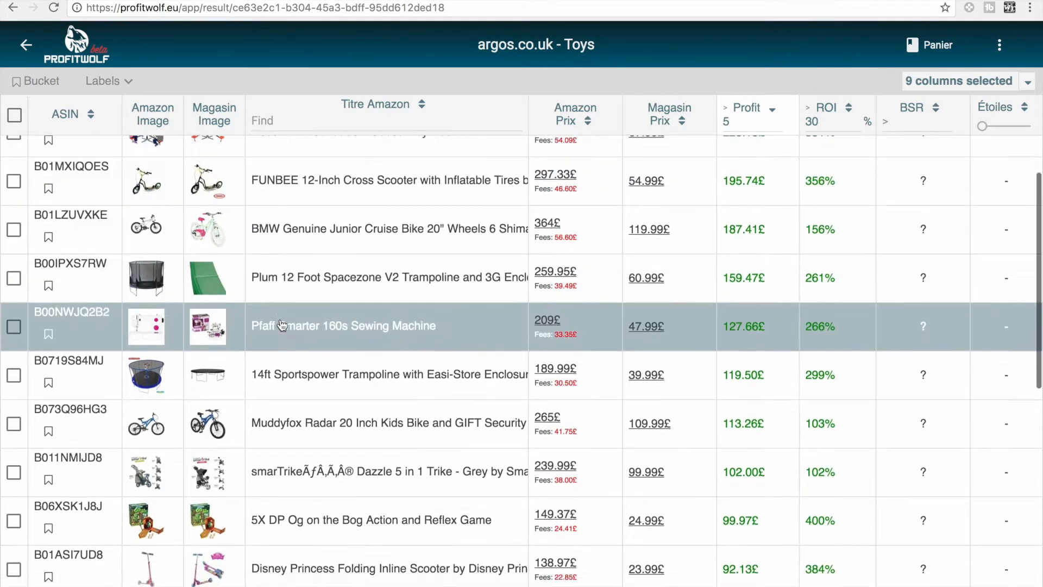
pyautogui.scroll(-1, 282, 325)
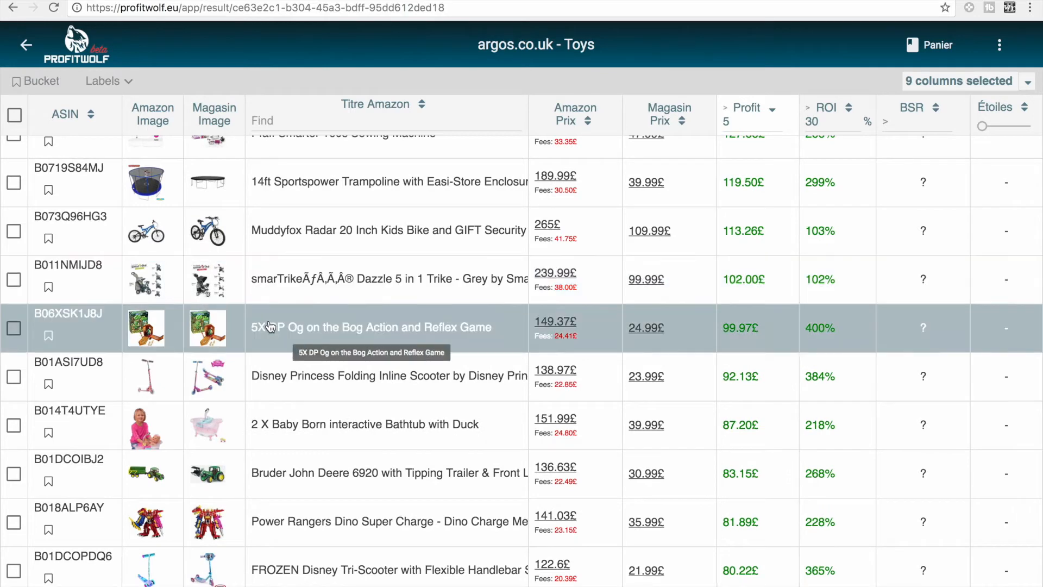
pyautogui.click(211, 325)
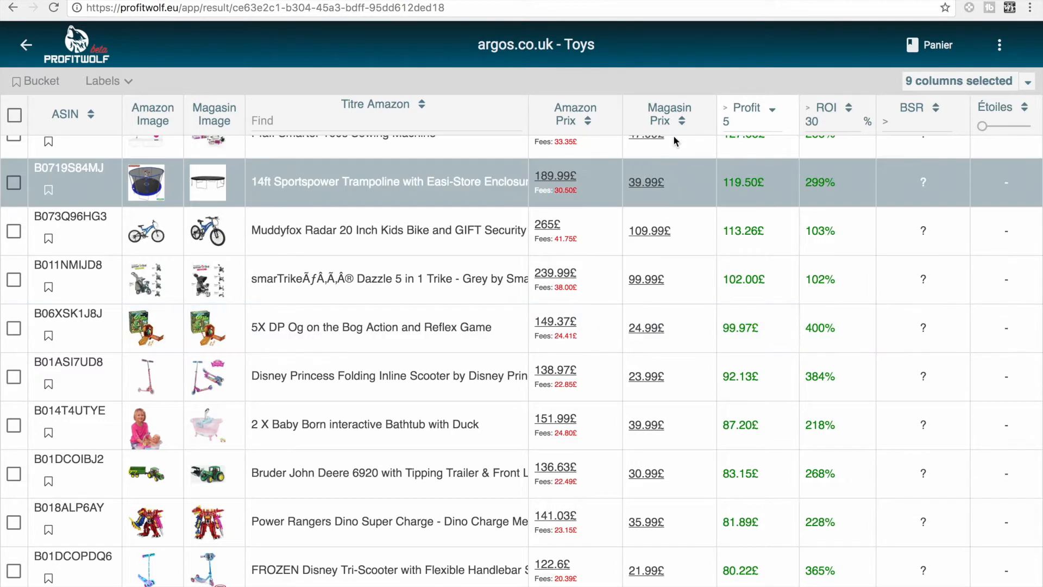
# - Open the Argos page for Og on the Bog from its store price, check the price there and return to the results
pyautogui.click(634, 329)
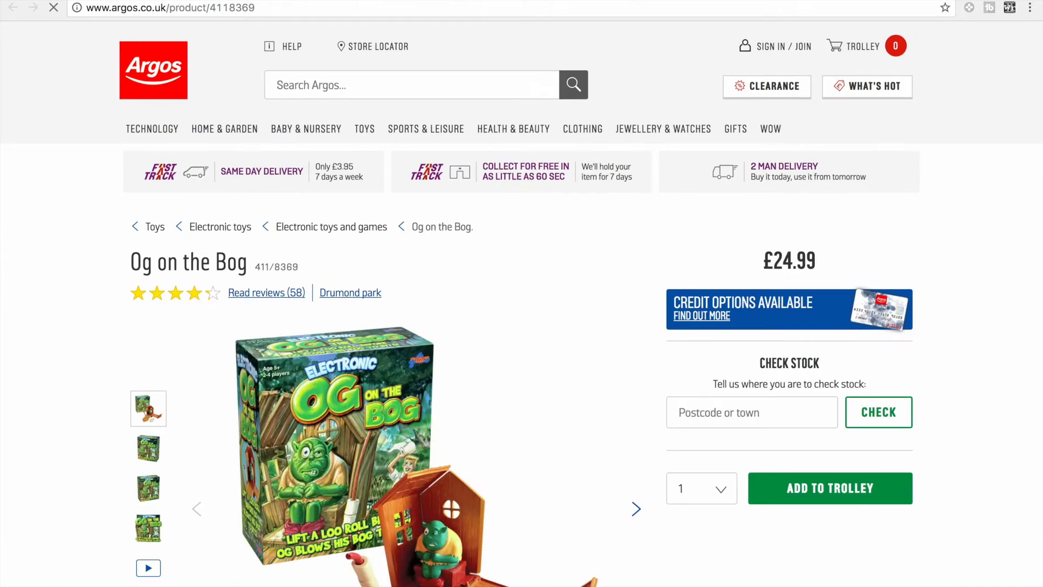
pyautogui.moveTo(763, 260); pyautogui.dragTo(816, 261)
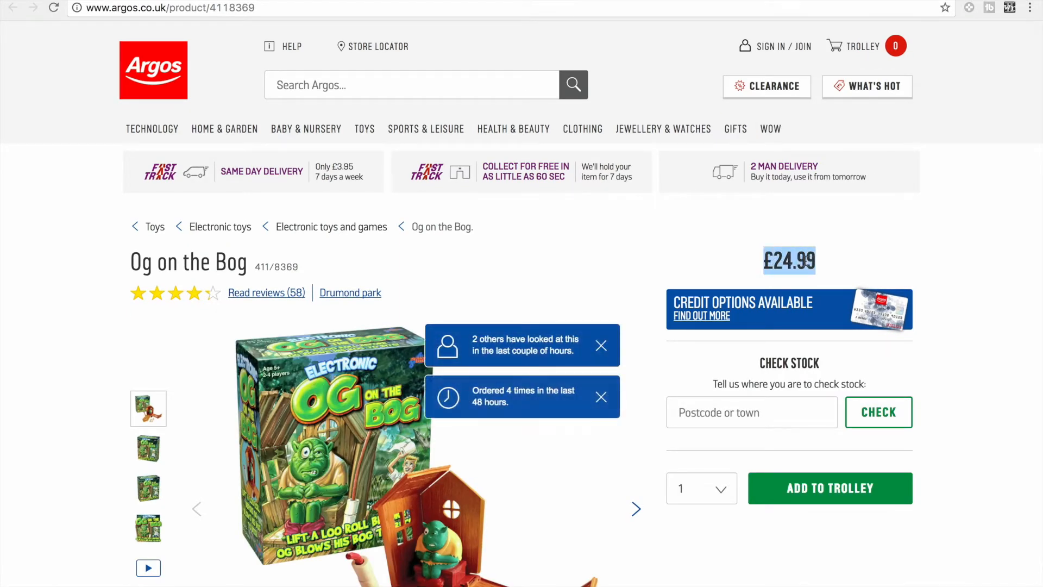
pyautogui.click(808, 261)
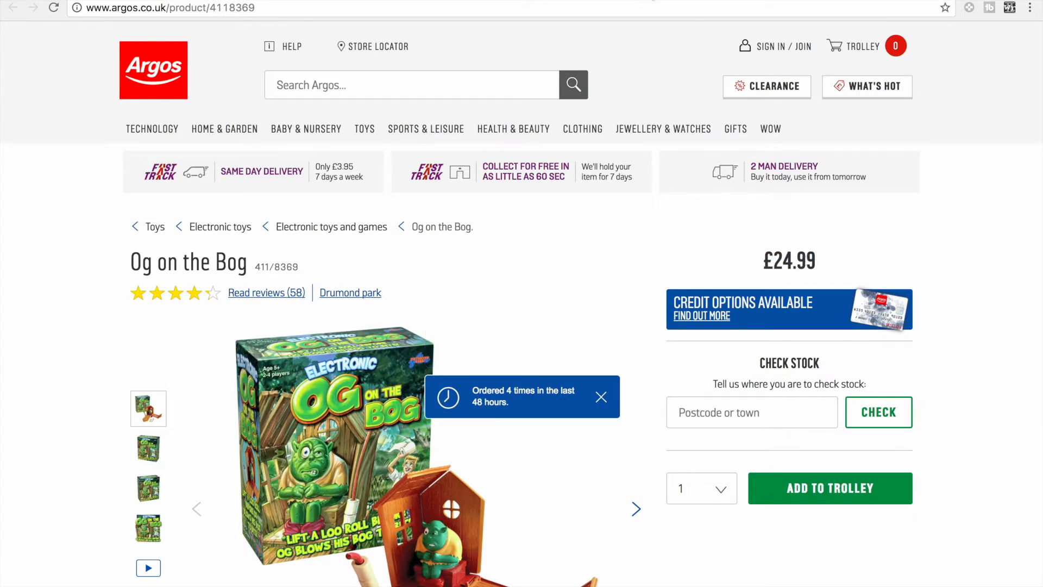
pyautogui.click(645, 0)
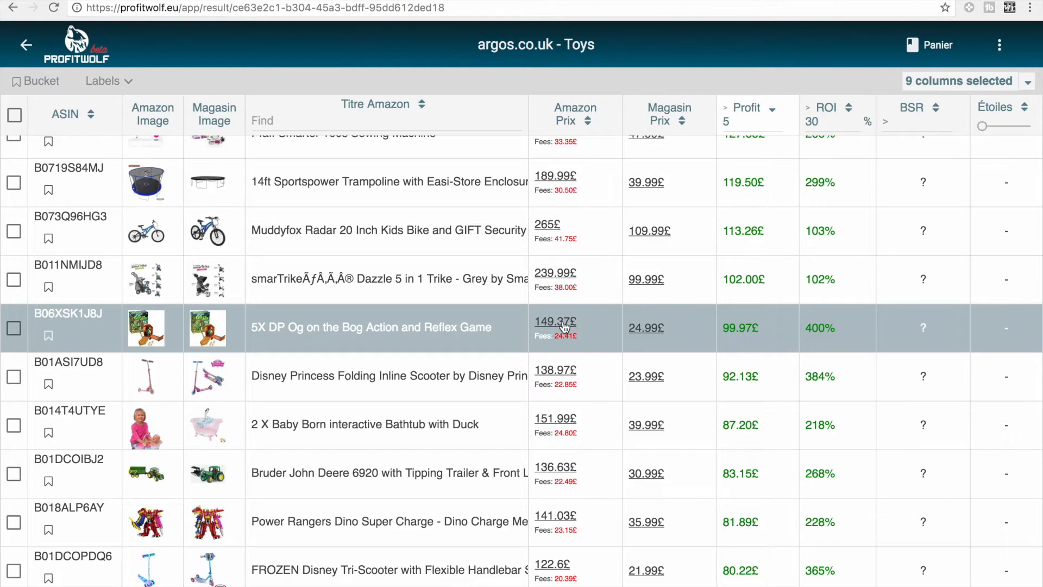
# - Open the Amazon listing of the Og on the Bog game and examine its price and price history chart
pyautogui.click(771, 3)
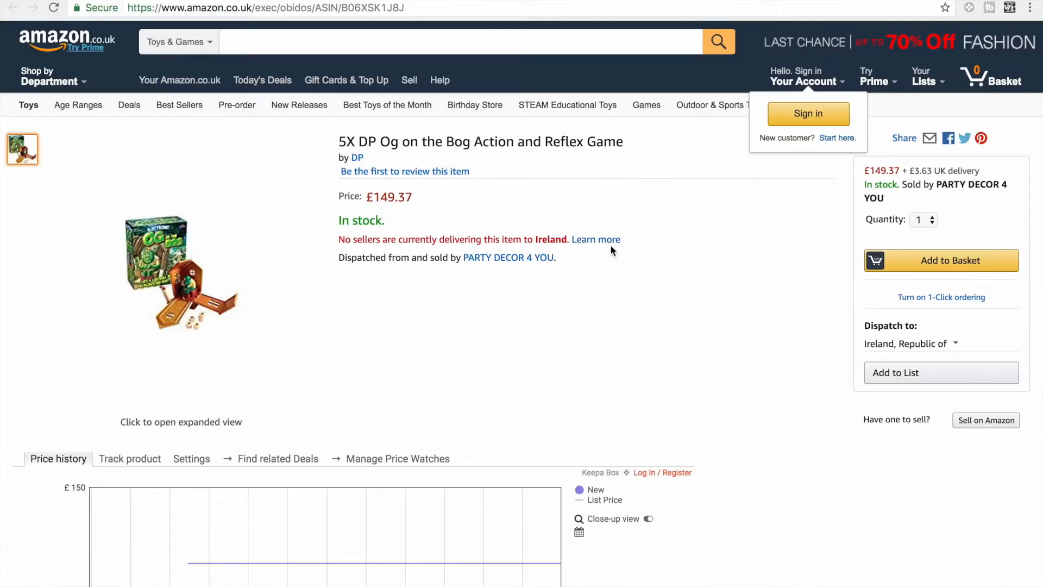
pyautogui.scroll(-2, 611, 245)
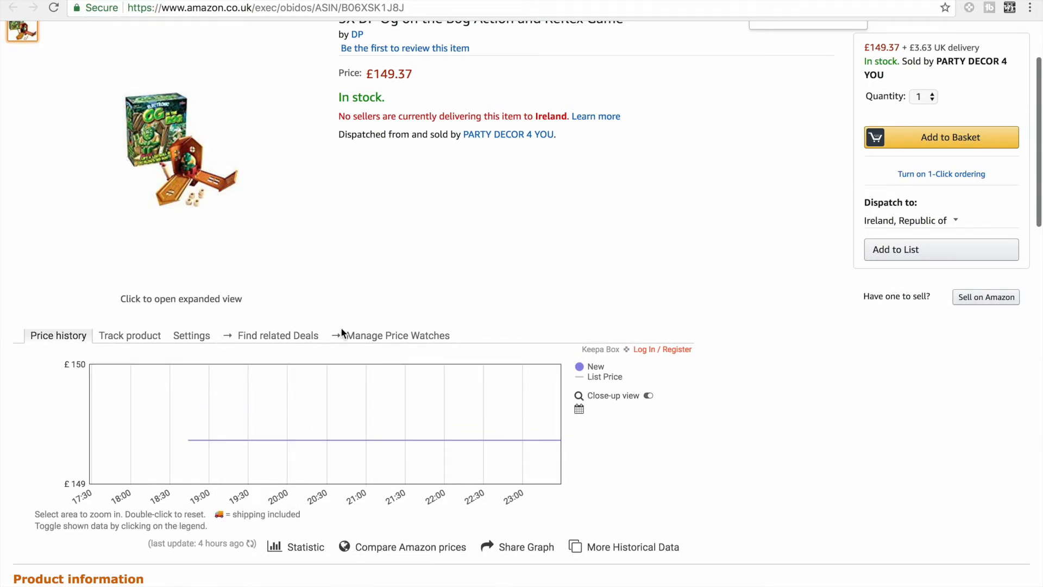
pyautogui.scroll(3, 604, 300)
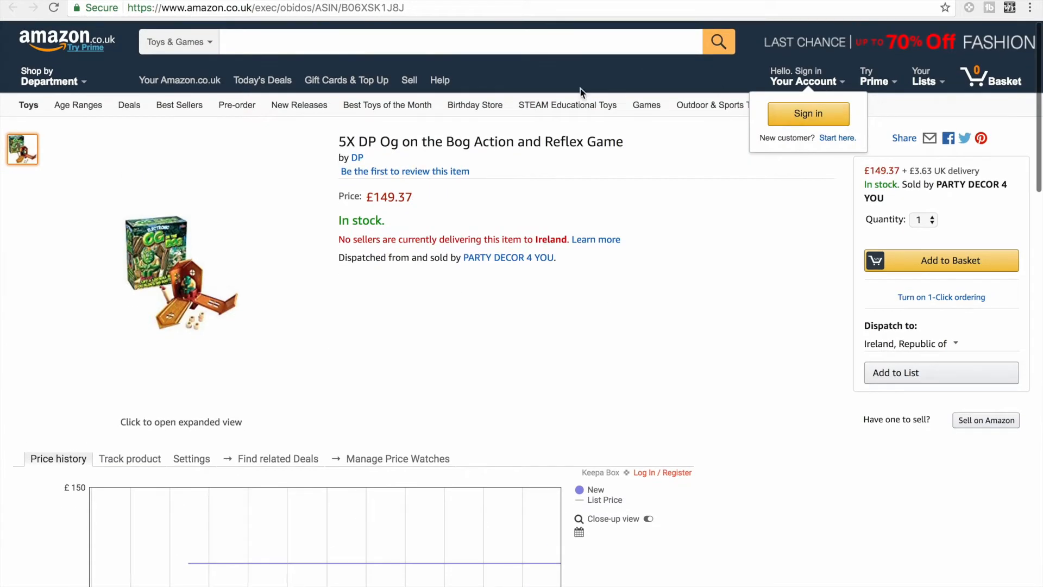
pyautogui.moveTo(372, 196); pyautogui.dragTo(422, 203)
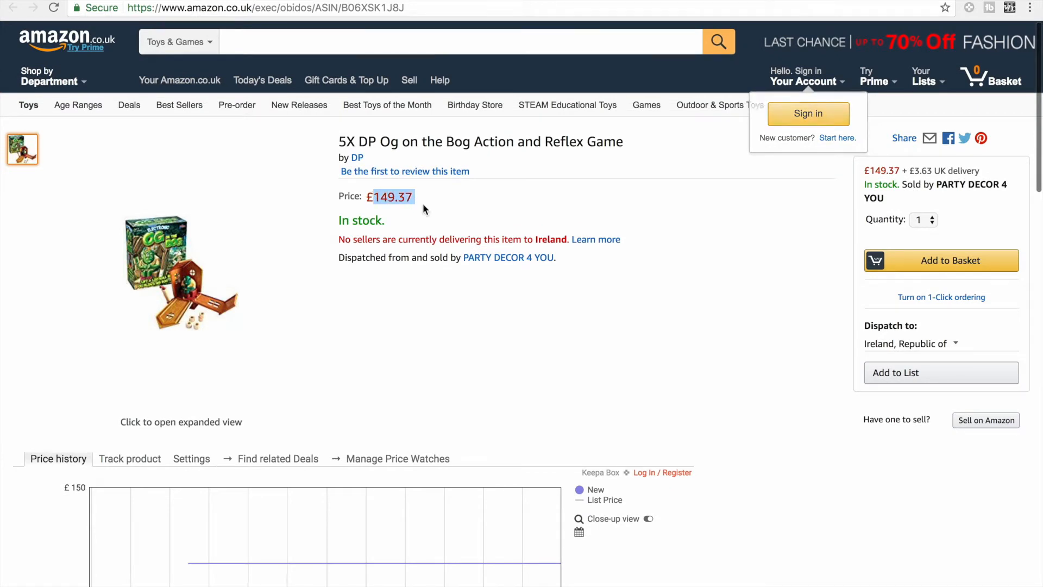
pyautogui.scroll(-1, 589, 355)
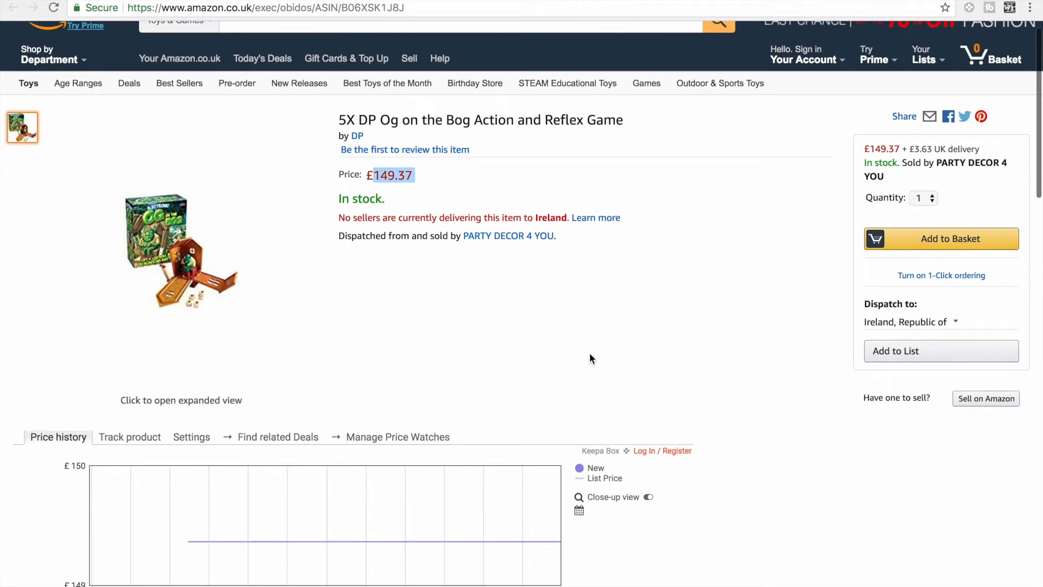
pyautogui.doubleClick(376, 175)
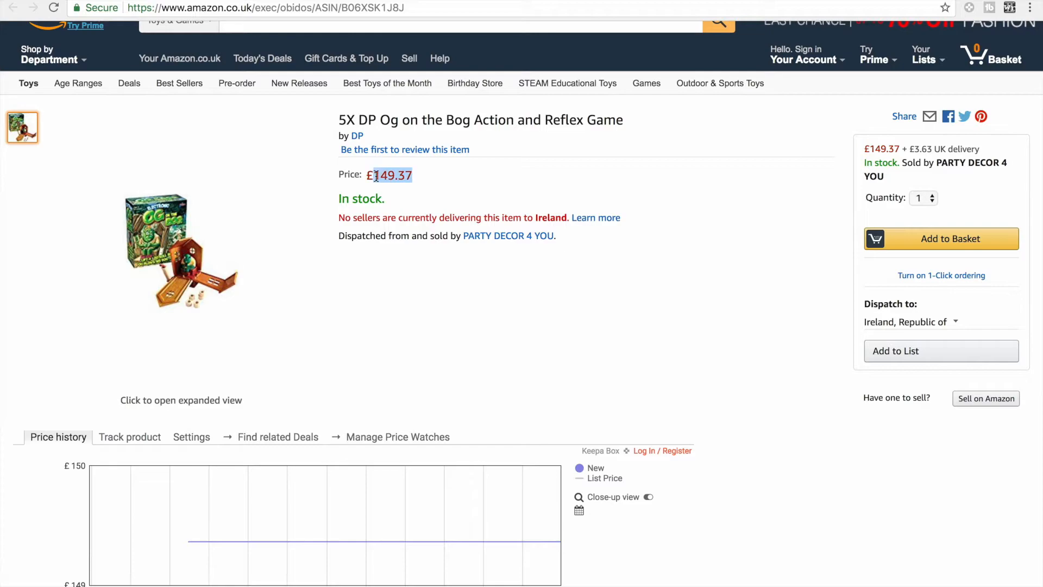
# - Go back to the Argos page for Og on the Bog and highlight its price to compare it with Amazon's
pyautogui.click(742, 0)
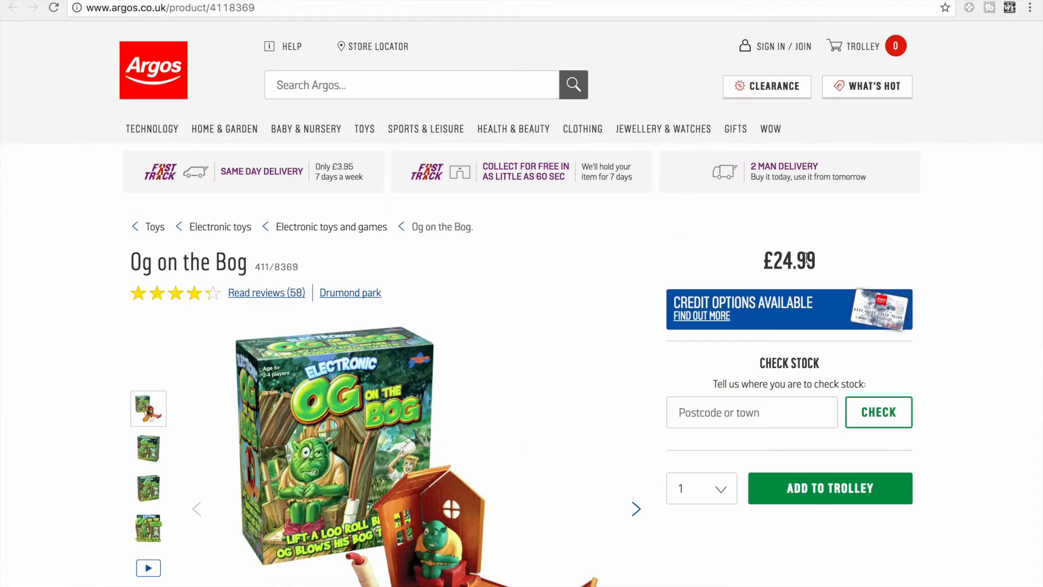
pyautogui.moveTo(776, 260); pyautogui.dragTo(823, 259)
pyautogui.doubleClick(795, 260)
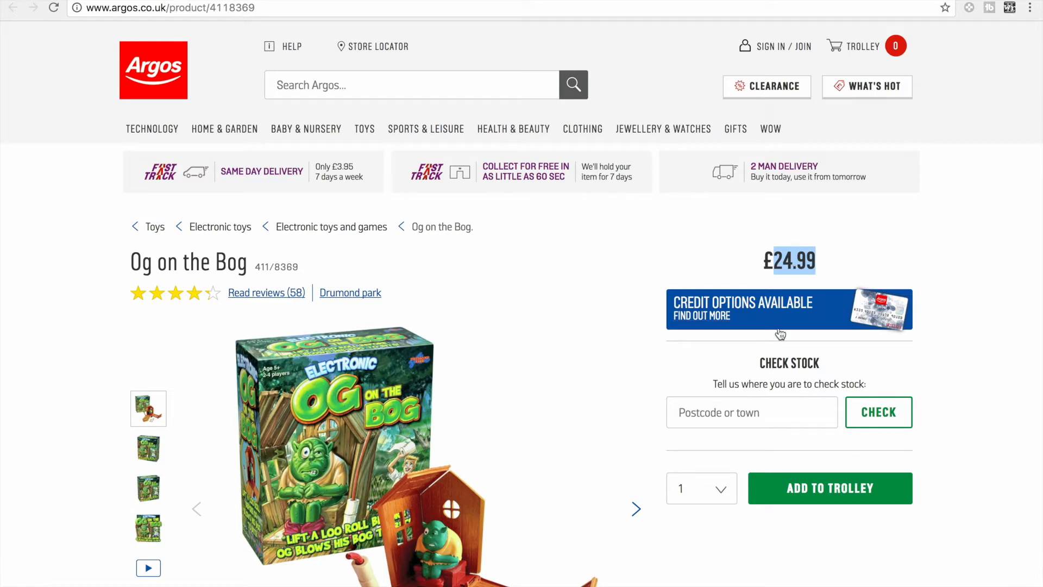
pyautogui.moveTo(792, 260); pyautogui.dragTo(794, 261)
pyautogui.tripleClick(790, 260)
pyautogui.doubleClick(778, 260)
# - Review the Amazon listing's price history and product information again, and close both Og on the Bog pages to return to the report
pyautogui.hotkey('ctrl', 'shift', 'Tab')
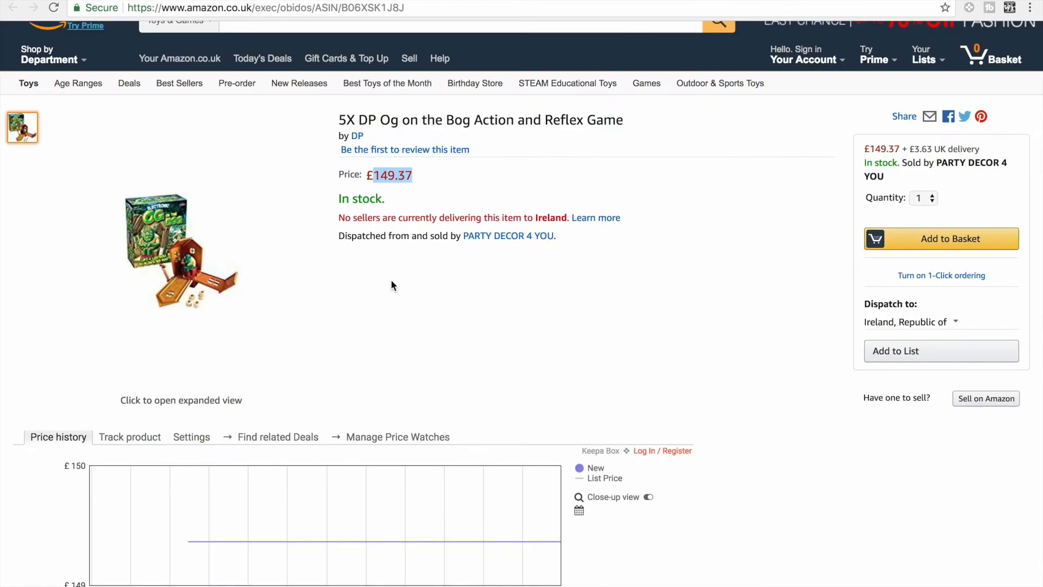
pyautogui.scroll(-5, 391, 283)
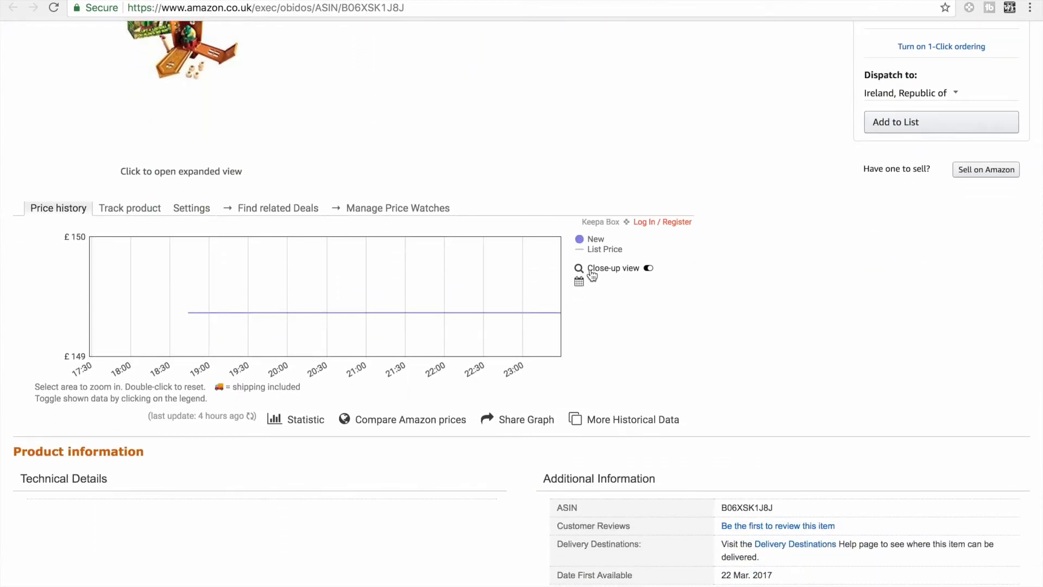
pyautogui.click(809, 4)
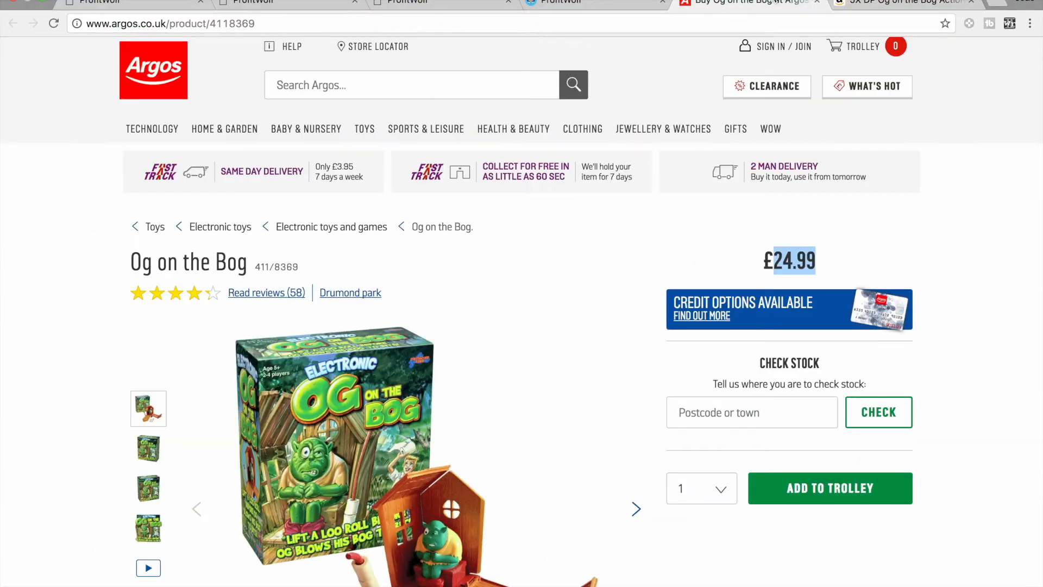
pyautogui.click(816, 4)
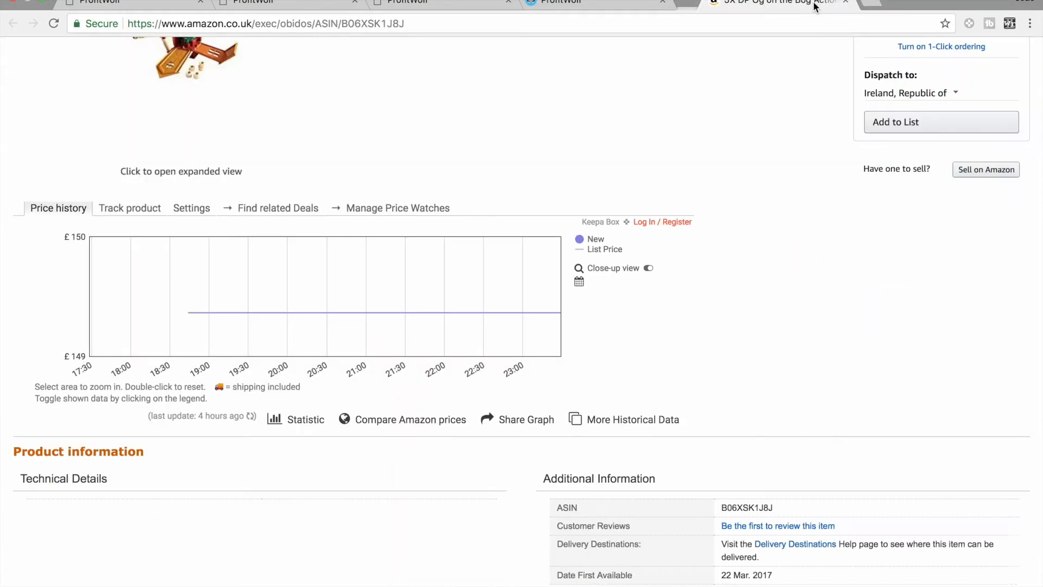
pyautogui.scroll(4, 651, 326)
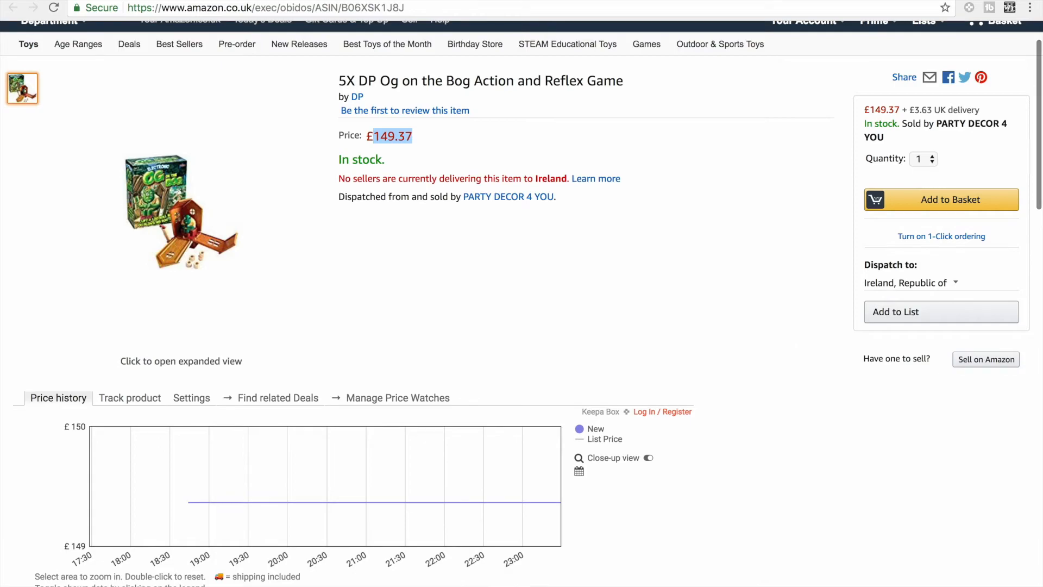
pyautogui.click(902, 2)
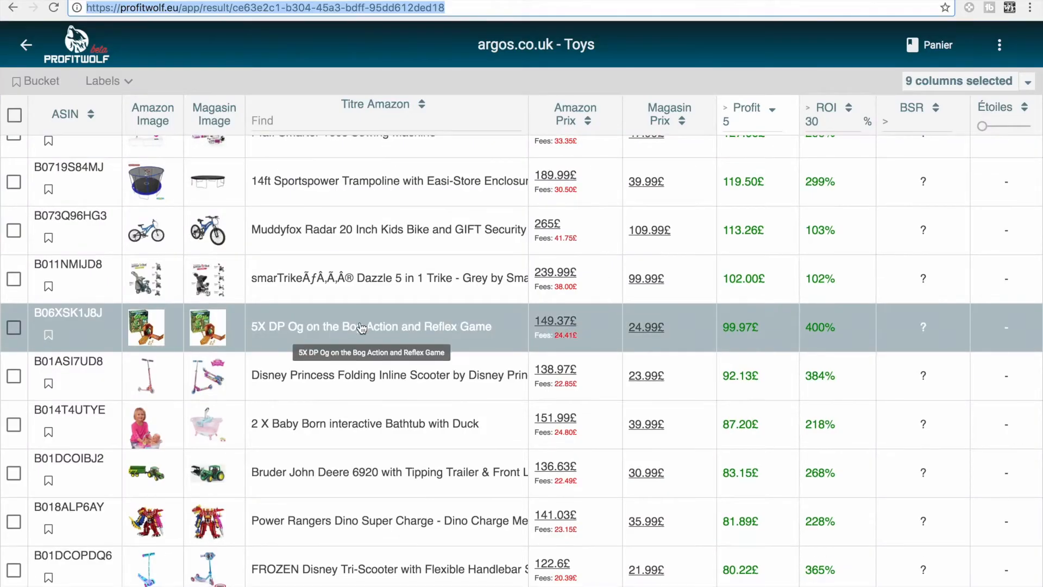
# - Compare the store and Amazon images of the Power Rangers Dino Charge Megazord
pyautogui.scroll(-2, 356, 347)
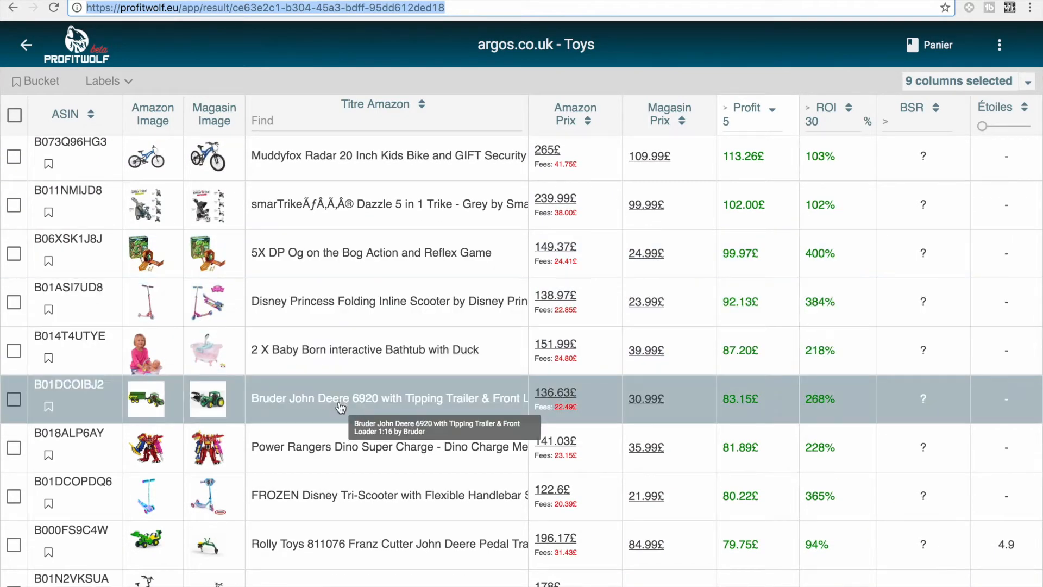
pyautogui.click(212, 445)
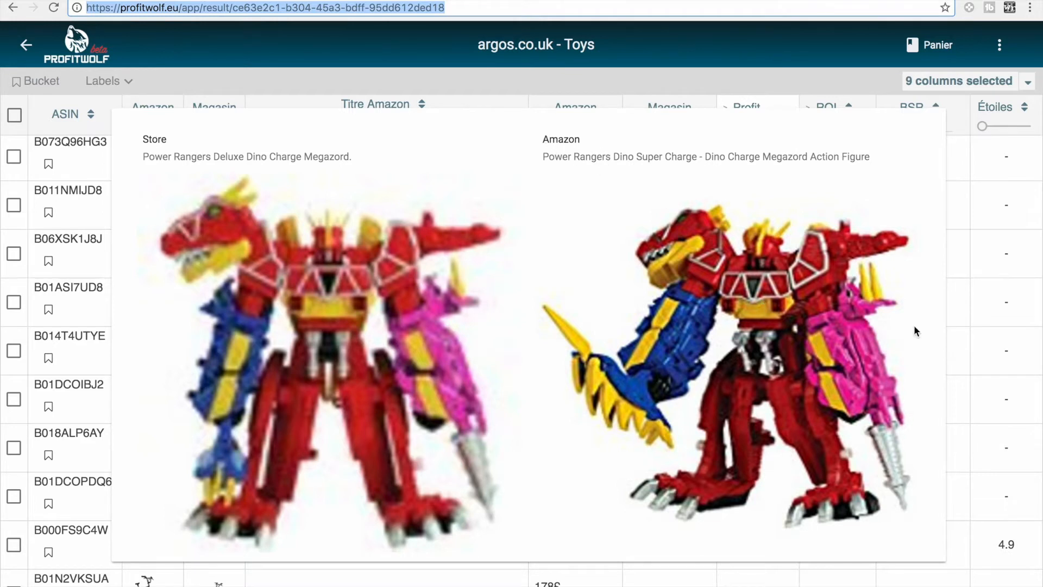
pyautogui.click(964, 375)
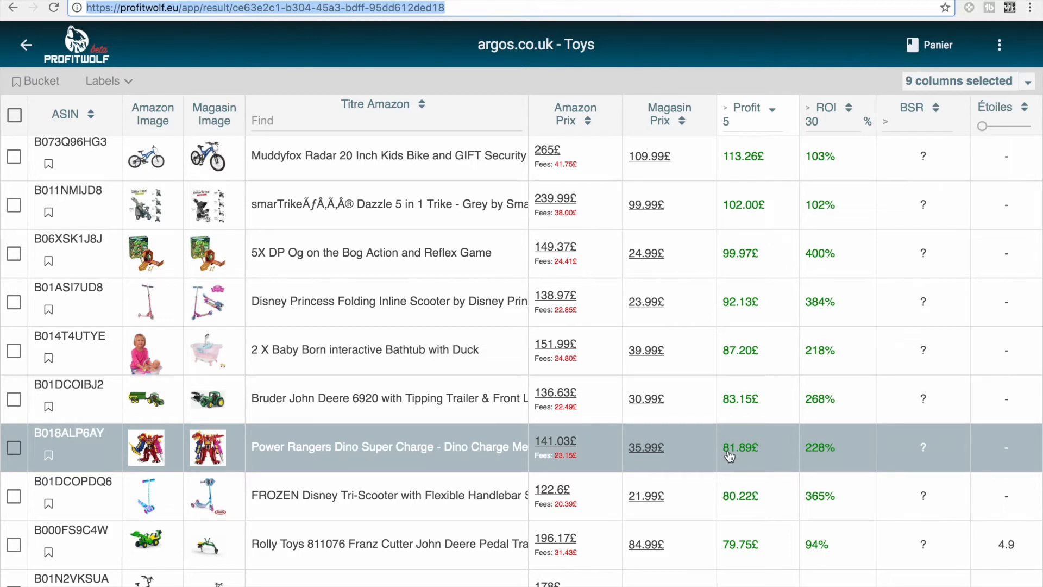
# - Open the Argos page for the Power Rangers Dino Charge Megazord, check its price and close the page
pyautogui.keyDown('super'); pyautogui.click(637, 451); pyautogui.keyUp('super')
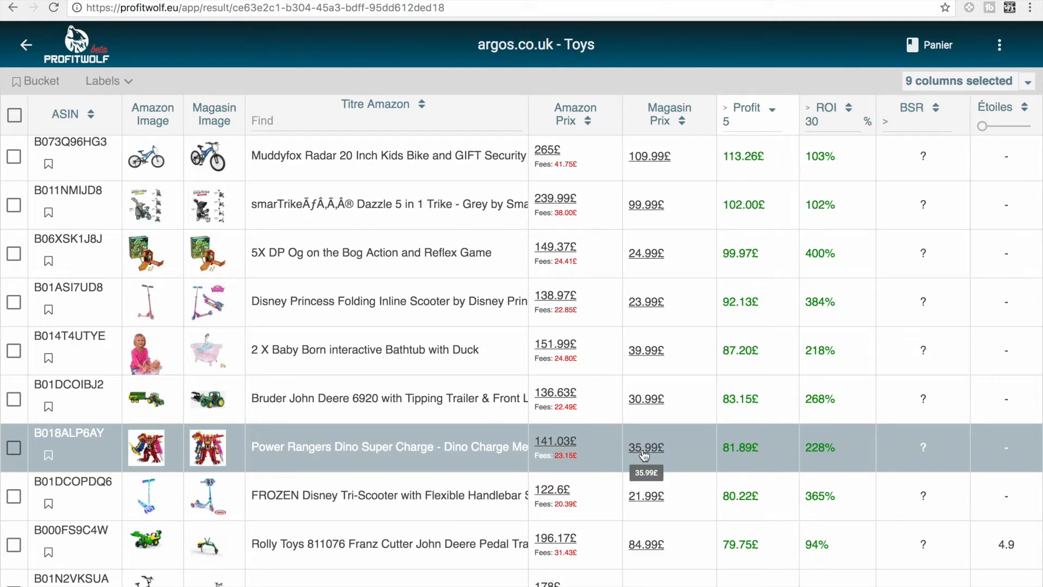
pyautogui.click(787, 1)
pyautogui.moveTo(783, 260); pyautogui.dragTo(811, 261)
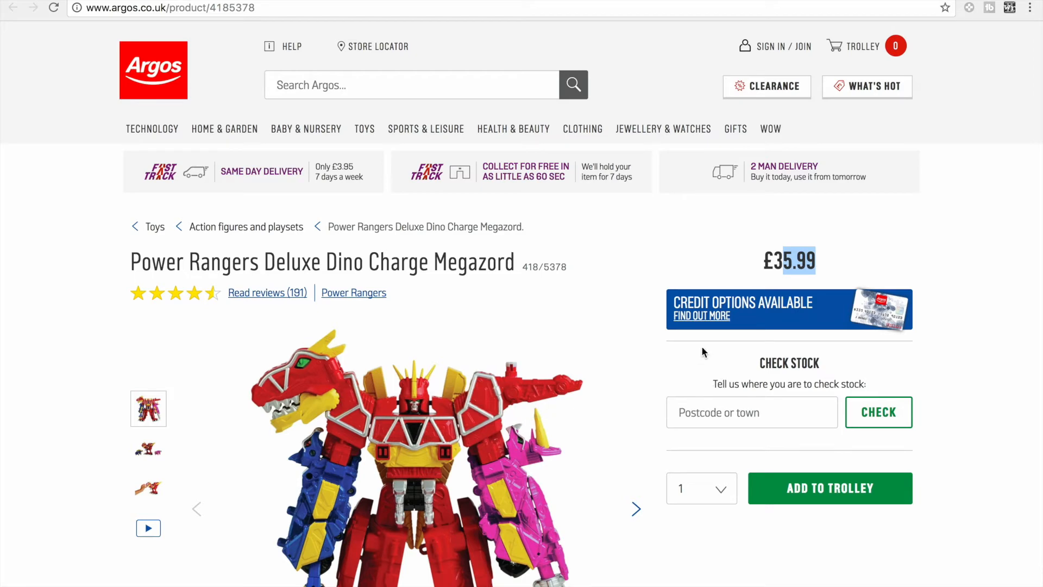
pyautogui.press('super+w')
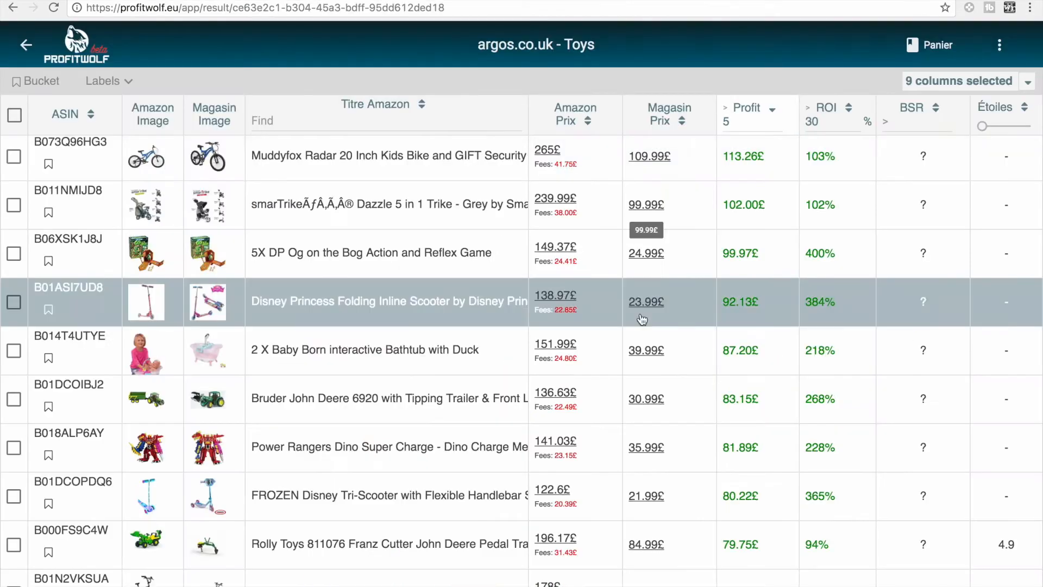
# - Open the Amazon listing for the Power Rangers Dino Charge Megazord and examine the early-July Buy Box offer in its price history
pyautogui.click(546, 447)
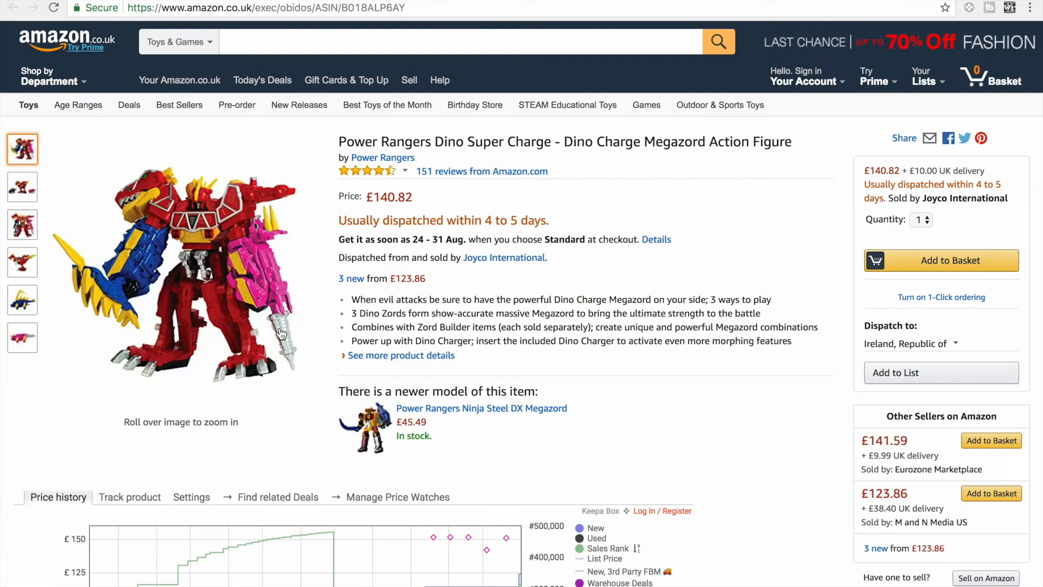
pyautogui.scroll(-5, 281, 333)
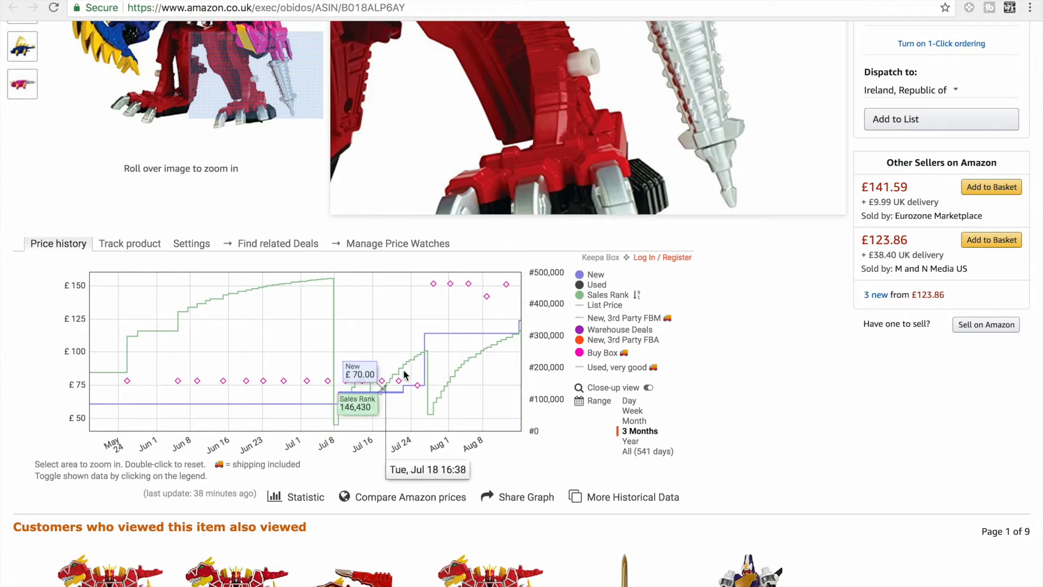
pyautogui.click(330, 382)
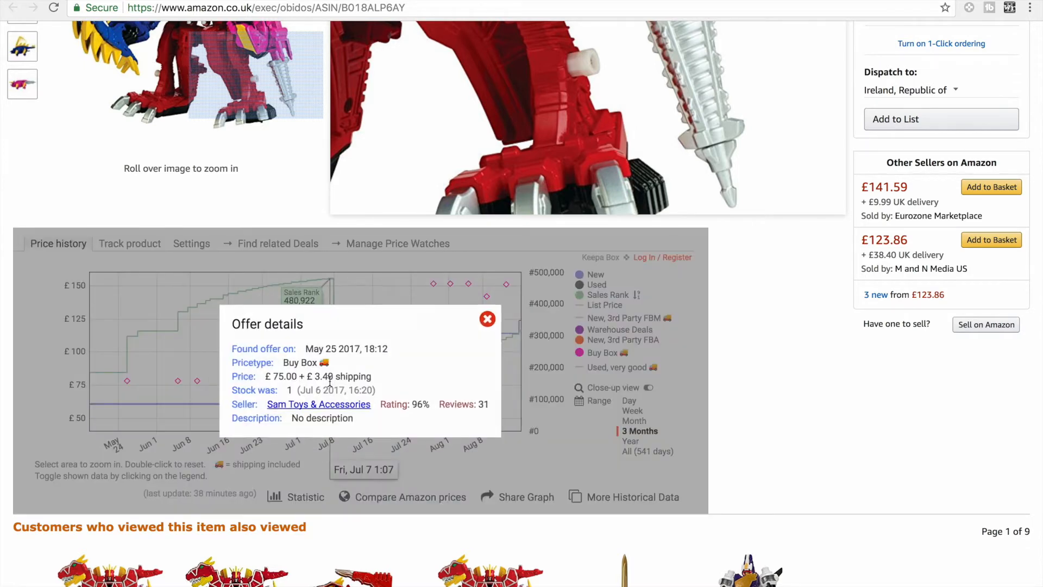
pyautogui.click(485, 321)
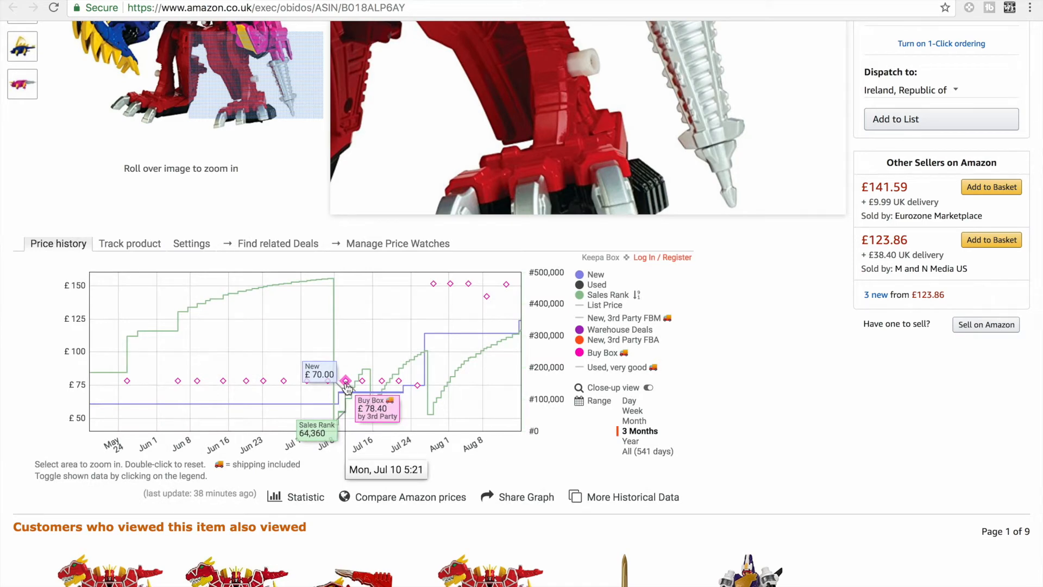
# - Highlight the Megazord's price on its Argos page and compare it with the price history on the Amazon listing
pyautogui.click(576, 1)
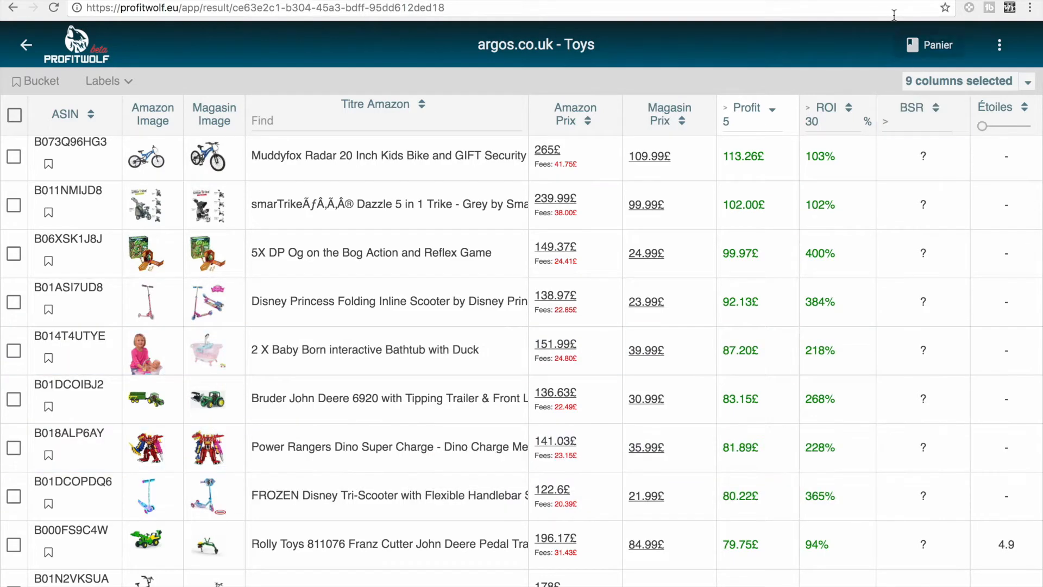
pyautogui.click(673, 2)
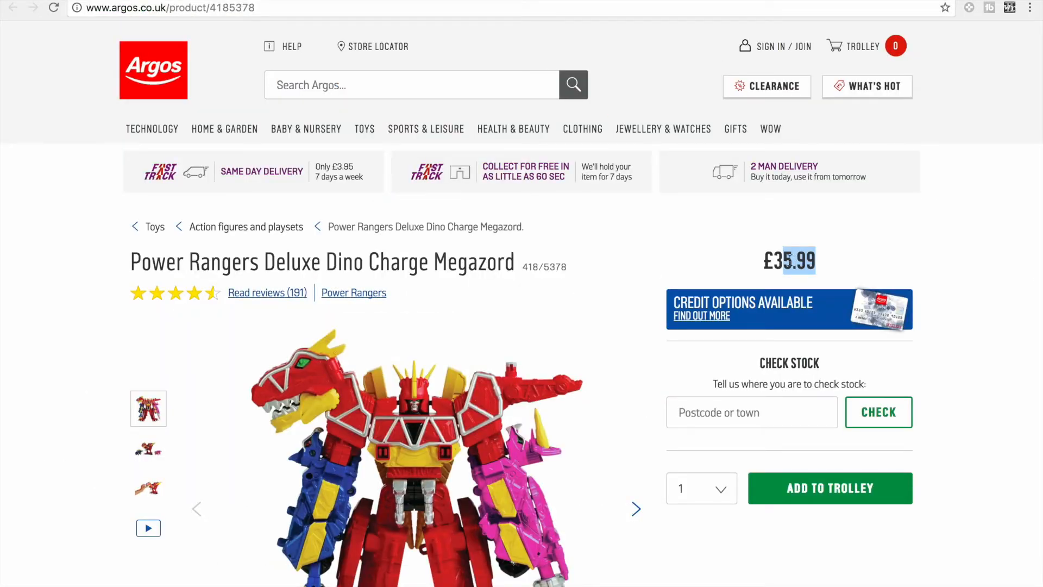
pyautogui.doubleClick(789, 259)
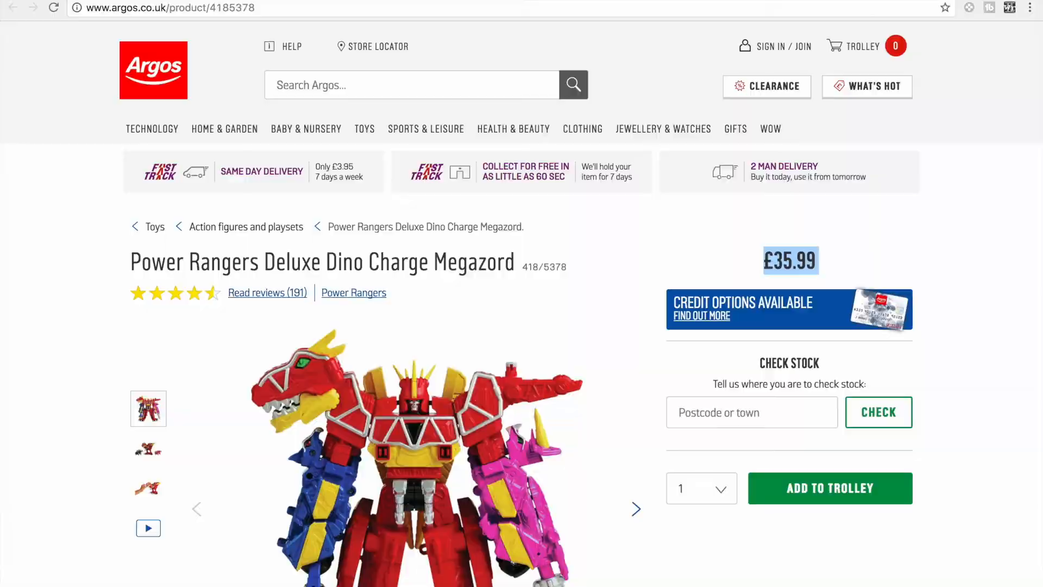
pyautogui.click(877, 0)
pyautogui.click(603, 0)
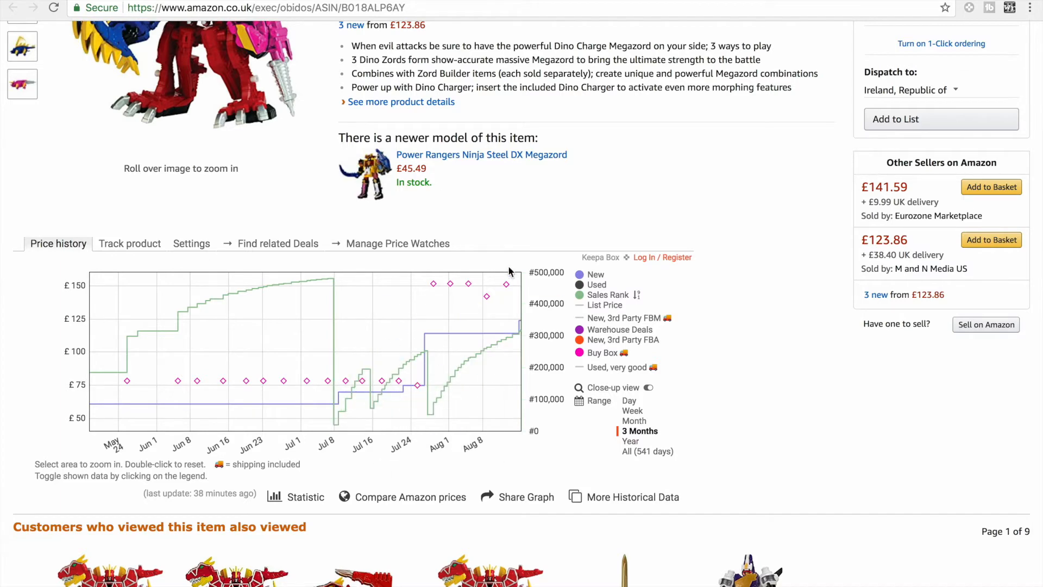
pyautogui.click(760, 0)
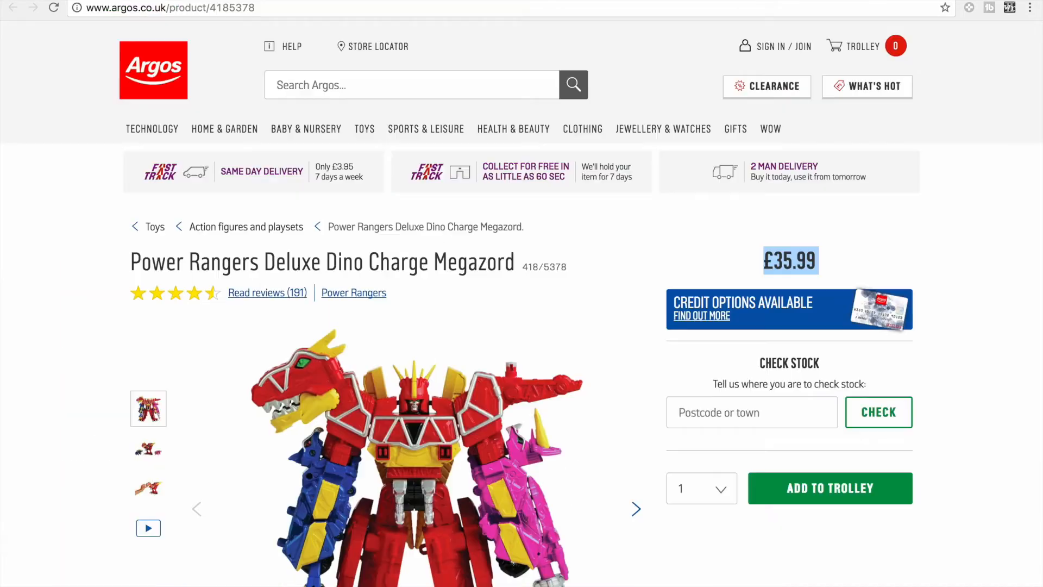
pyautogui.moveTo(793, 260); pyautogui.dragTo(795, 260)
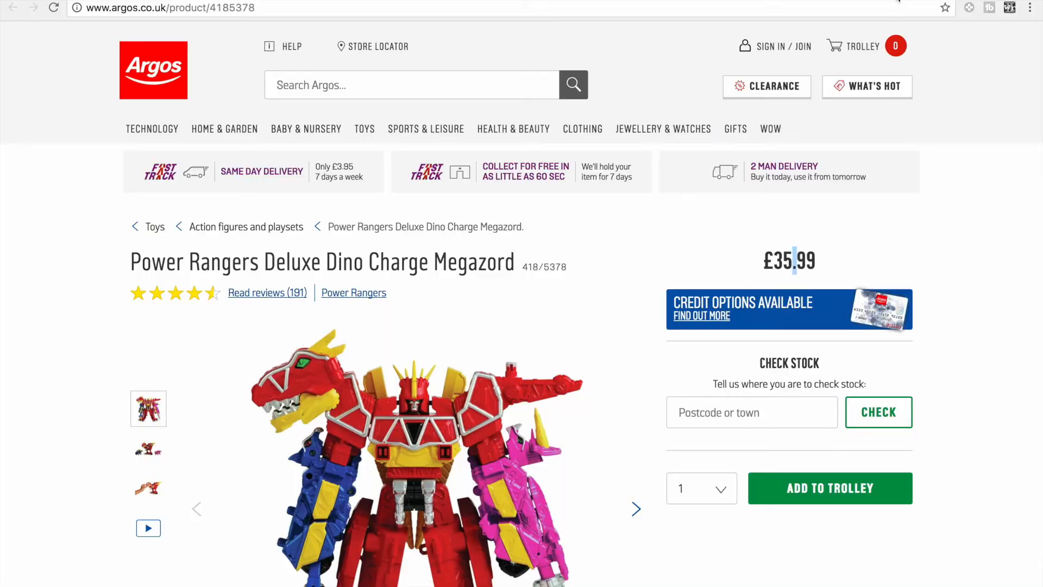
# - Return to the Megazord's Amazon listing, check the mid-July Buy Box offer details and review the current price and sellers
pyautogui.click(896, 1)
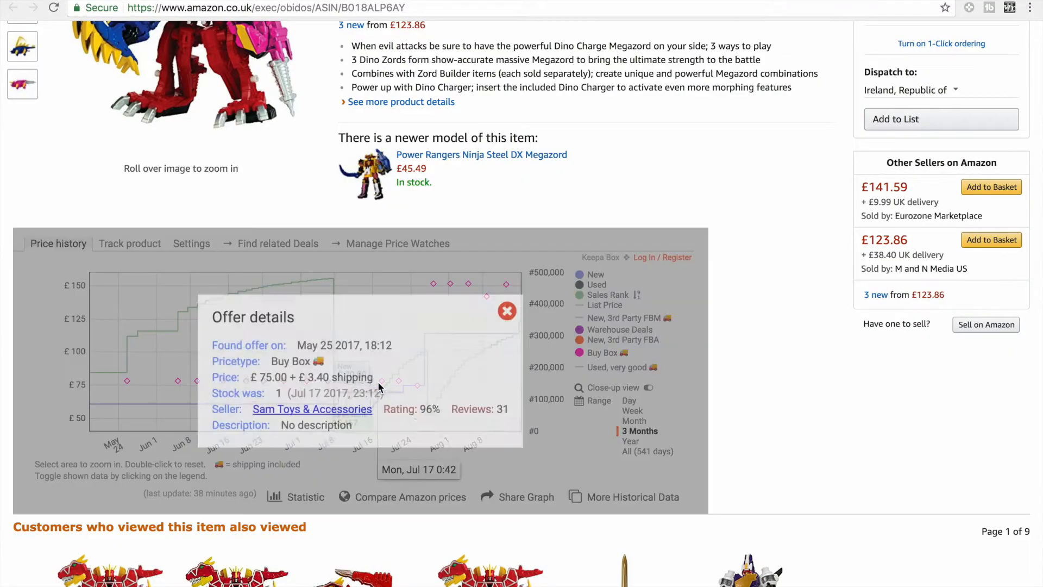
pyautogui.click(382, 380)
pyautogui.click(486, 320)
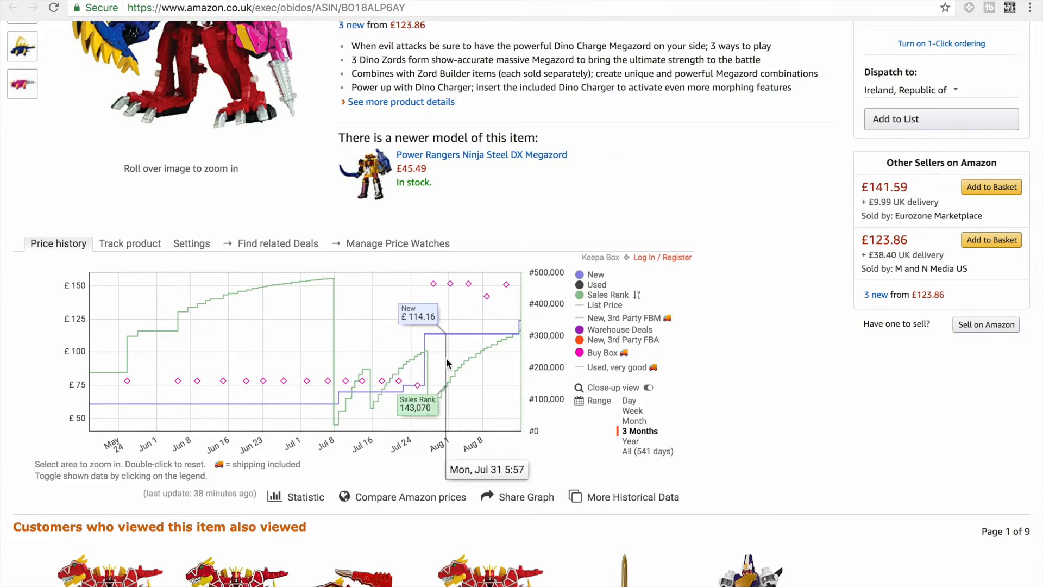
pyautogui.scroll(4, 435, 353)
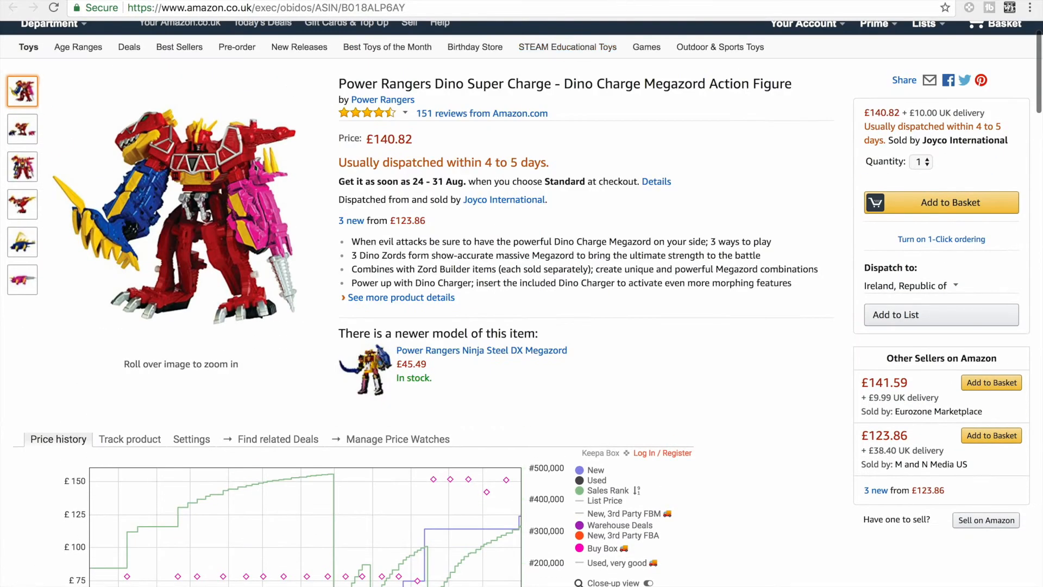
# - Set the Megazord's quantity to 10 on its Argos page, highlight the unit price and return to the report
pyautogui.click(586, 0)
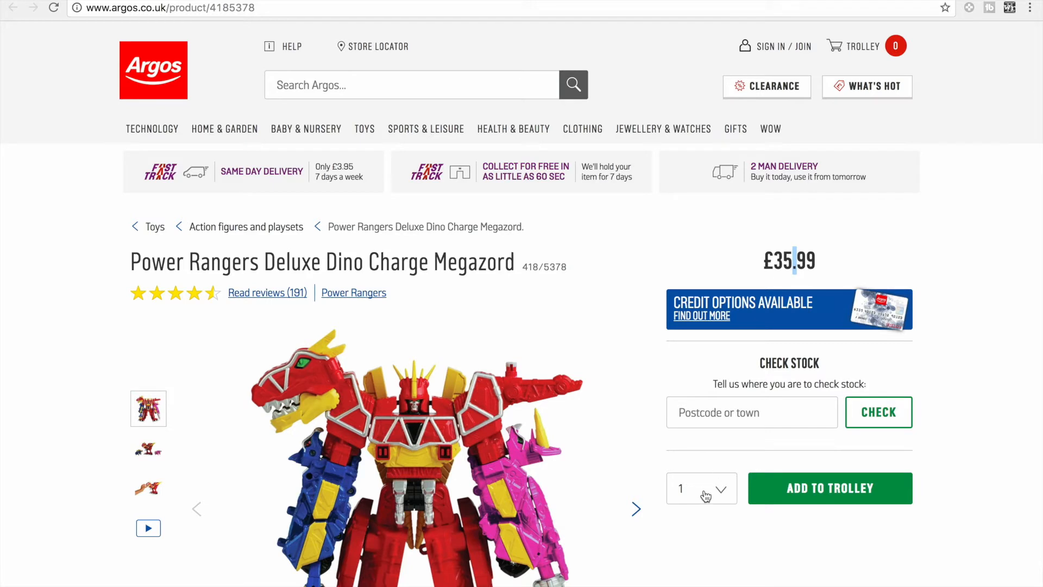
pyautogui.click(706, 495)
pyautogui.click(706, 580)
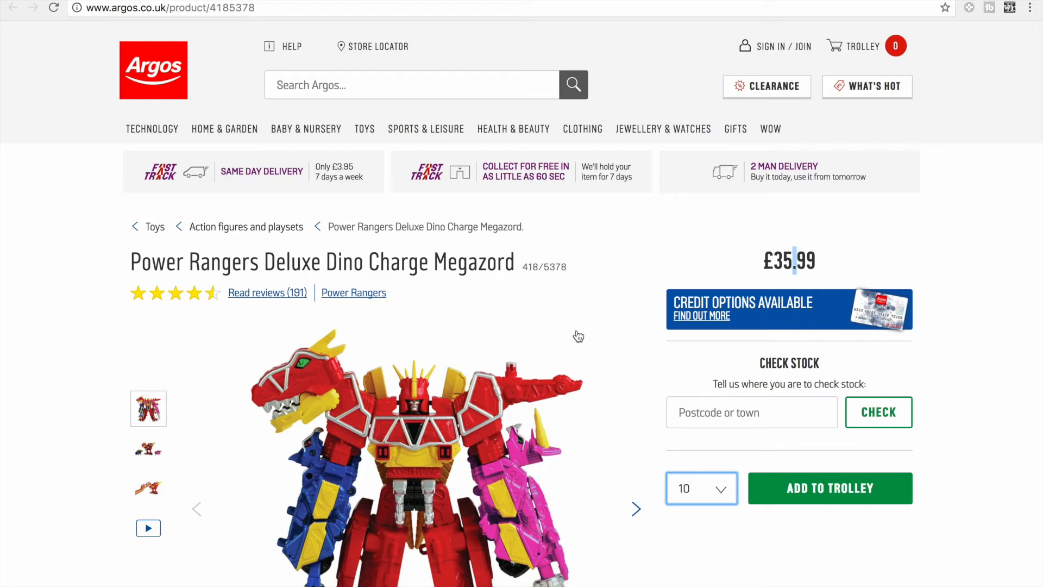
pyautogui.doubleClick(775, 264)
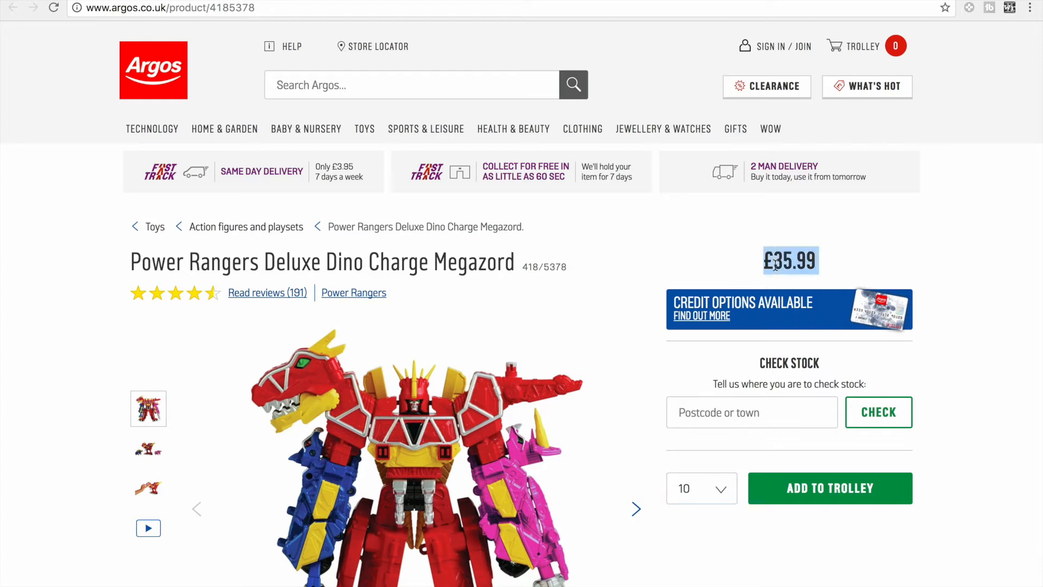
pyautogui.click(829, 266)
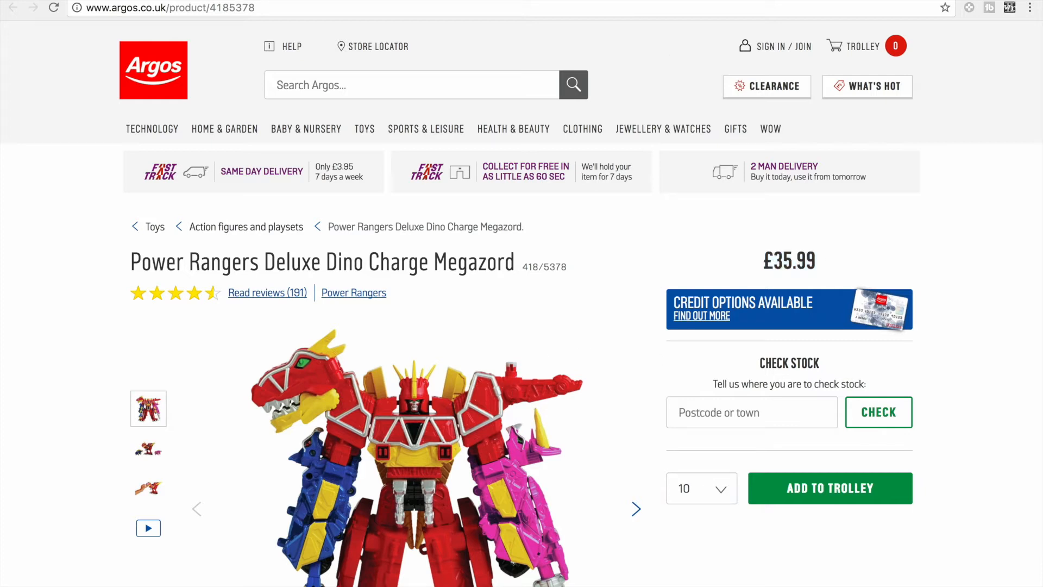
pyautogui.click(567, 0)
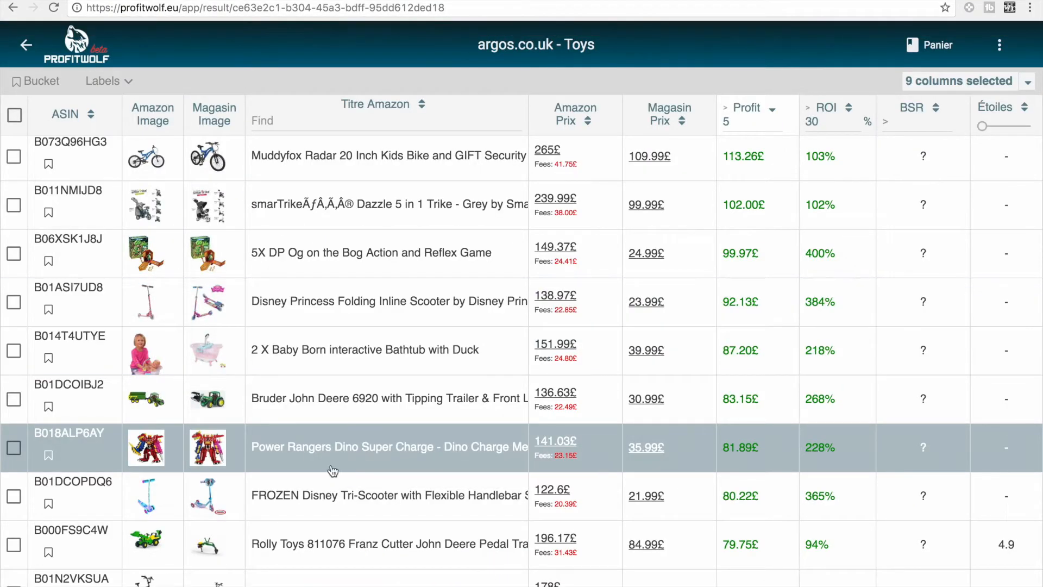
# - Browse further profitable products in the argos.co.uk Toys report and compare the store and Amazon images of The Rubber Industry listing
pyautogui.scroll(-1, 412, 425)
pyautogui.click(413, 426)
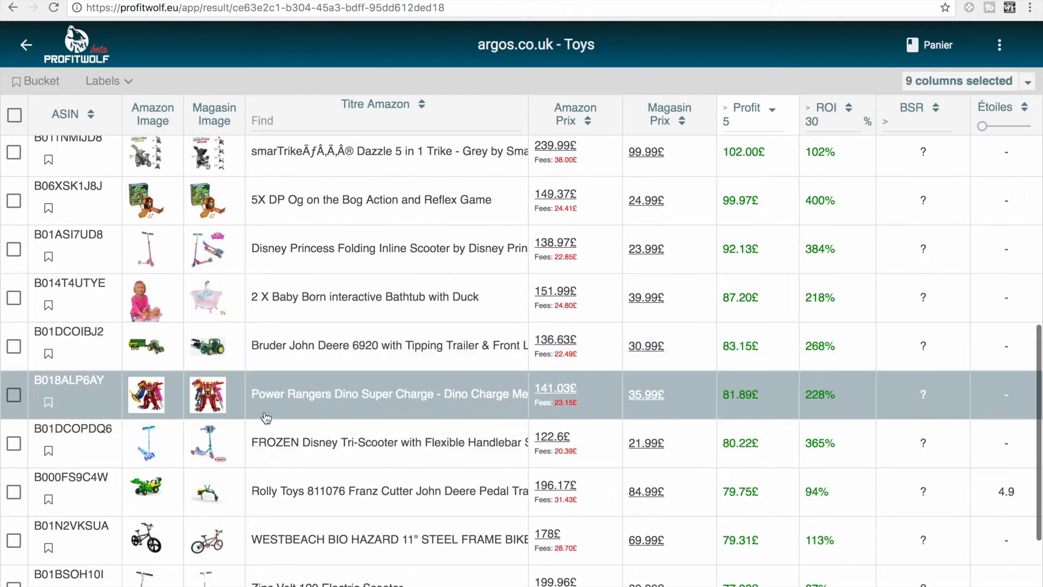
pyautogui.scroll(-3, 326, 421)
pyautogui.scroll(-15, 303, 340)
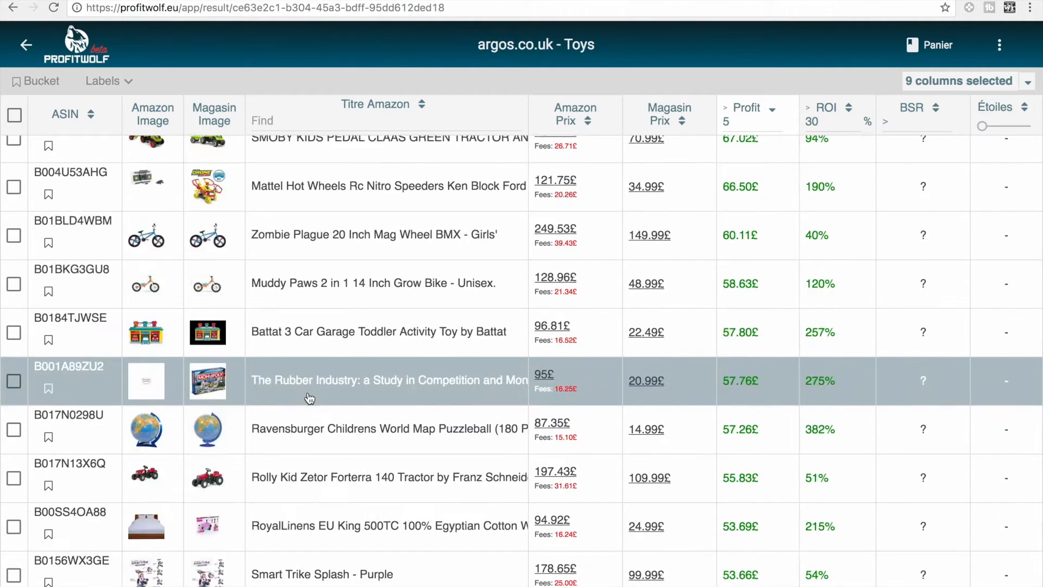
pyautogui.moveTo(204, 376)
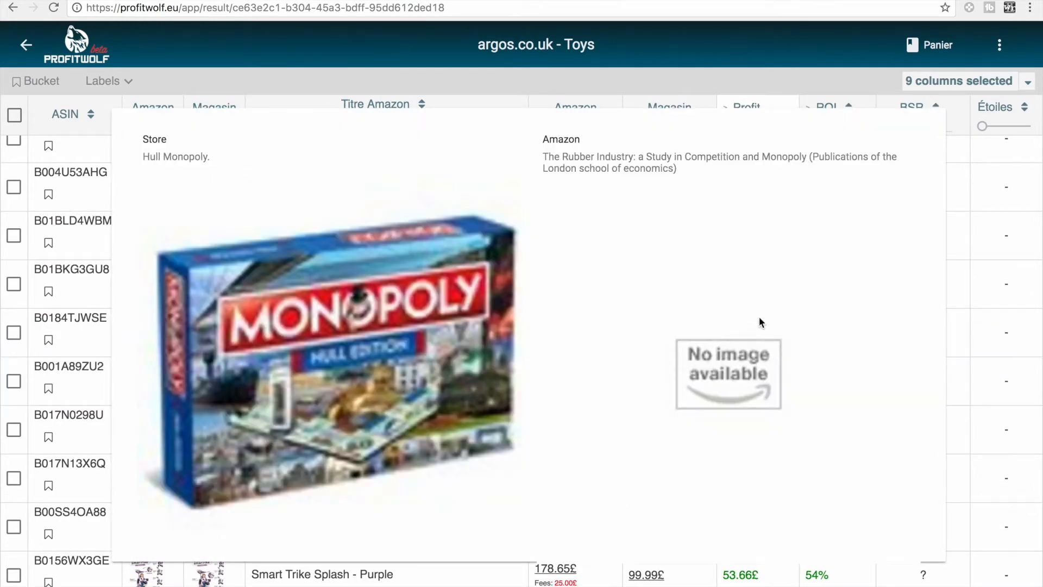
pyautogui.scroll(-8, 439, 582)
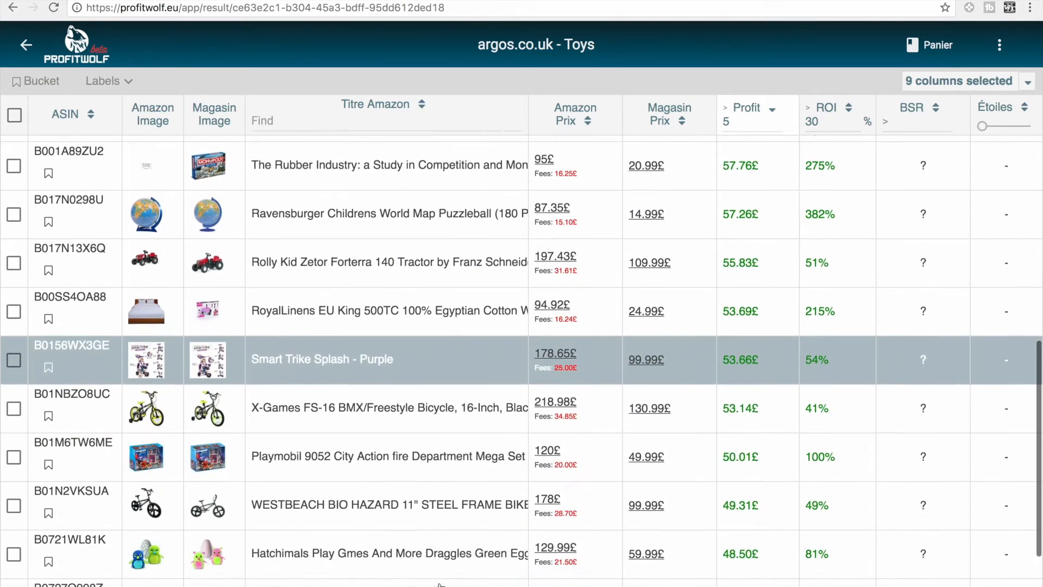
pyautogui.scroll(-3, 434, 418)
pyautogui.scroll(10, 353, 359)
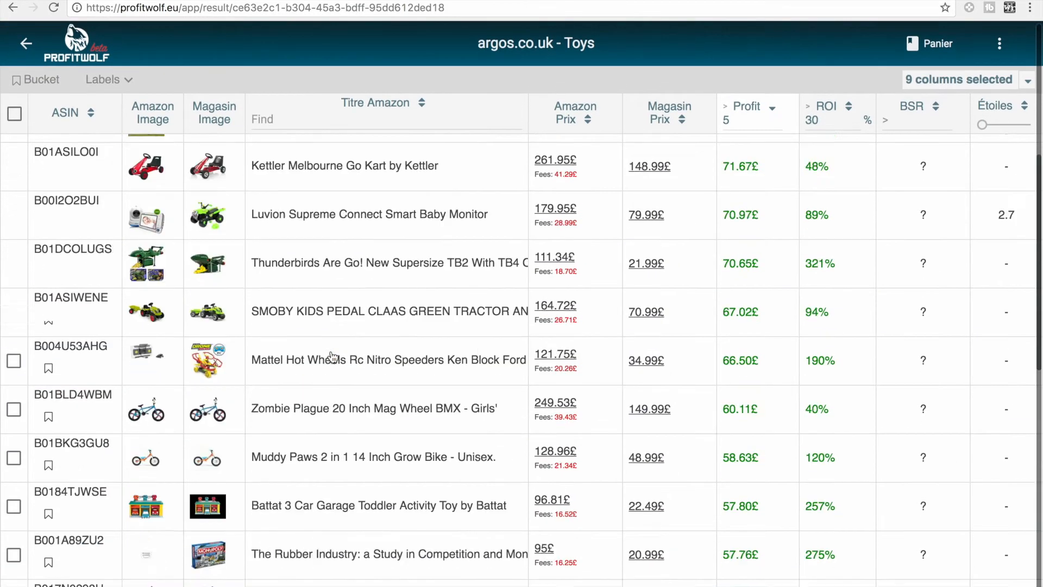
pyautogui.scroll(2, 333, 357)
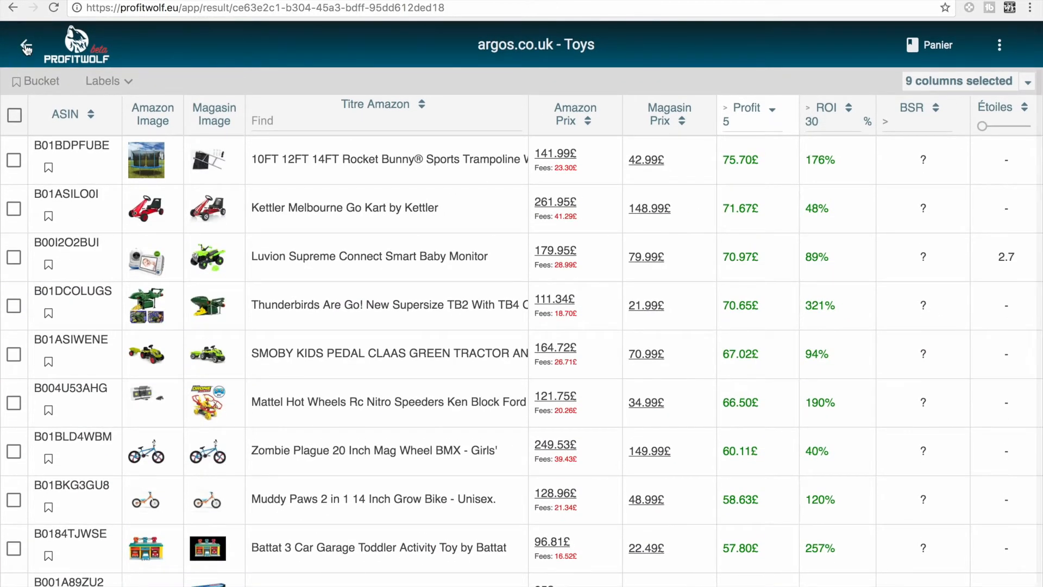
# - Go back to the dashboard's reports list and open the results of the toysrus.co.uk - Toys report
pyautogui.click(26, 48)
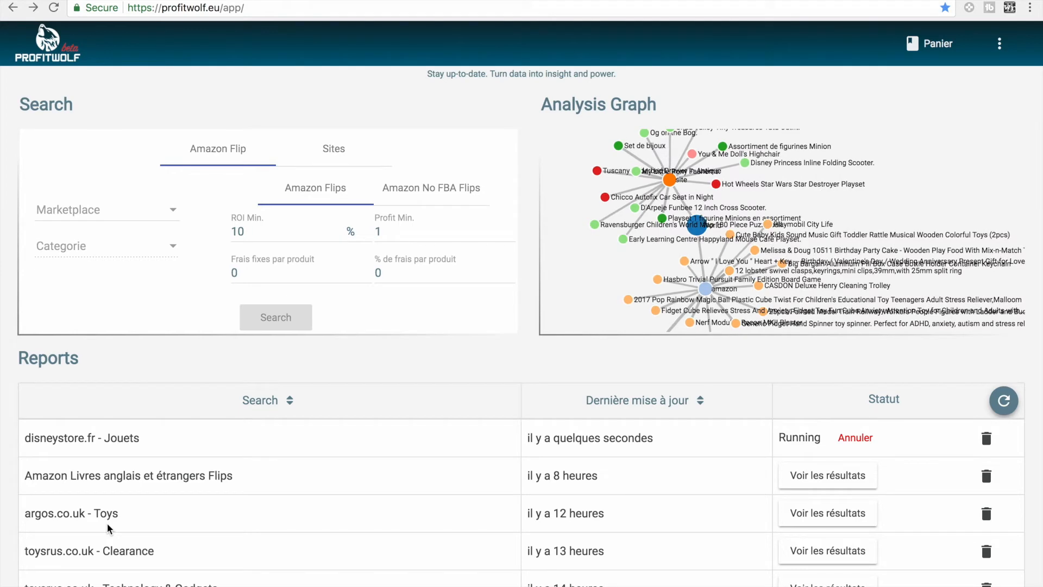
pyautogui.scroll(-1, 109, 528)
pyautogui.scroll(1, 109, 528)
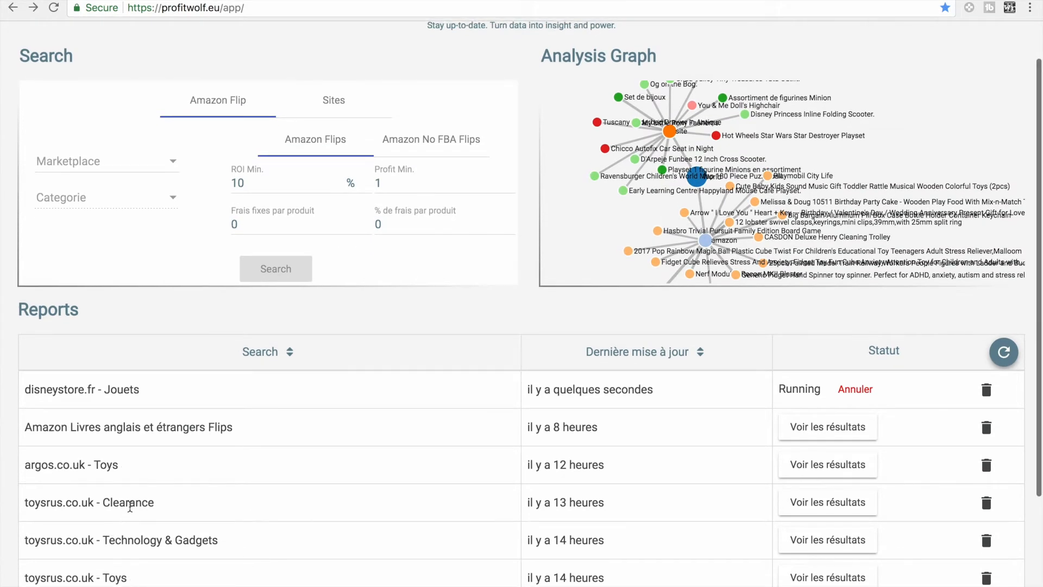
pyautogui.scroll(-3, 81, 503)
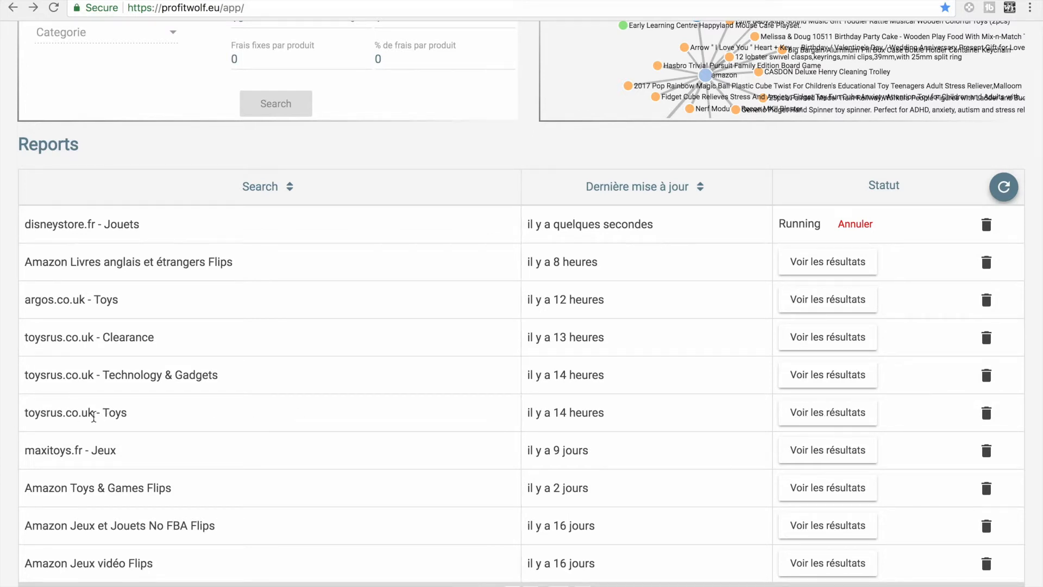
pyautogui.doubleClick(89, 414)
pyautogui.click(815, 417)
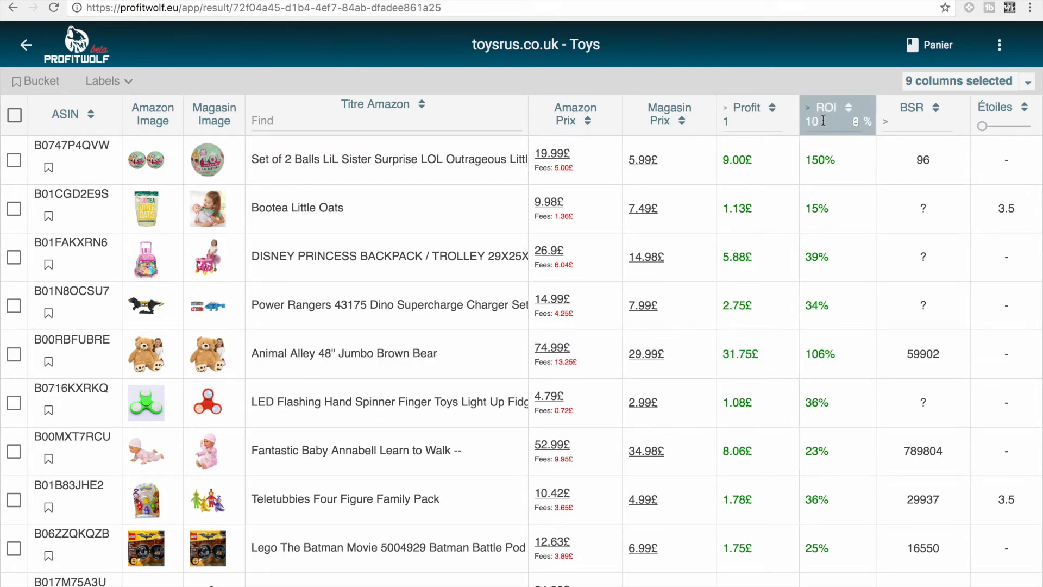
# - Filter the report to a minimum ROI of 30% and a minimum profit of 5, sorted by highest profit first
pyautogui.write('0')
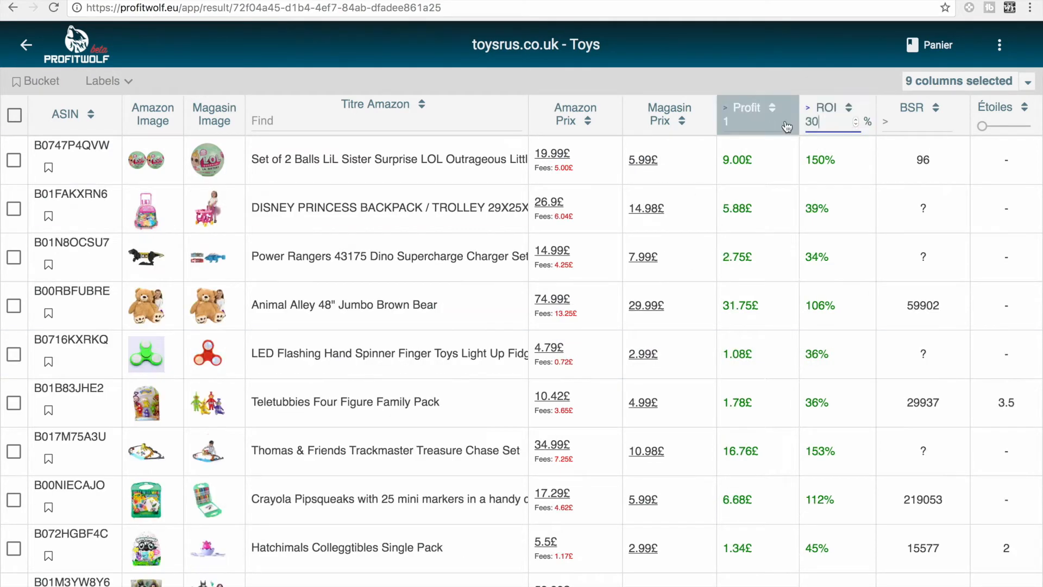
pyautogui.write('5')
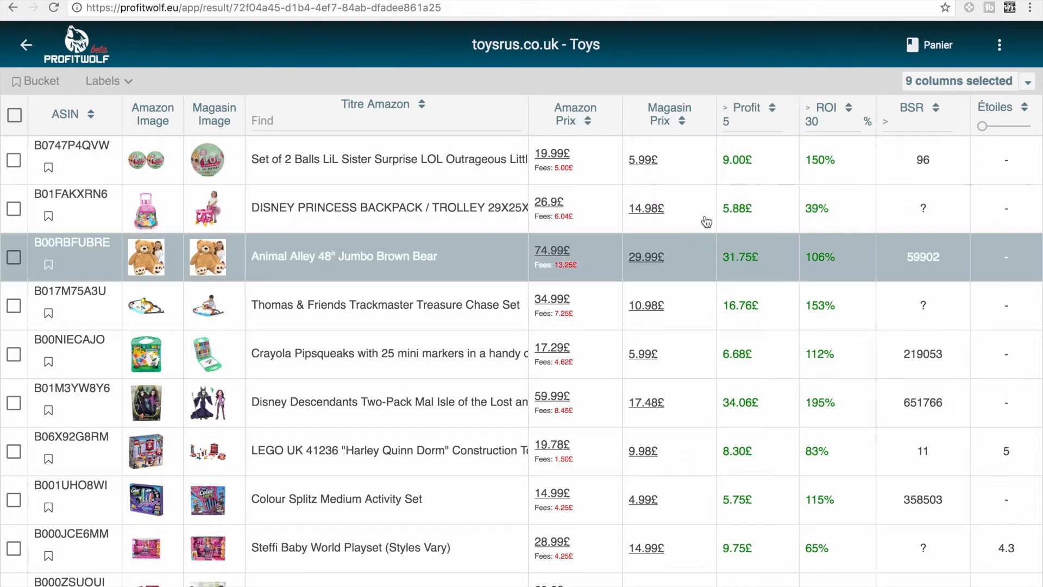
pyautogui.click(760, 113)
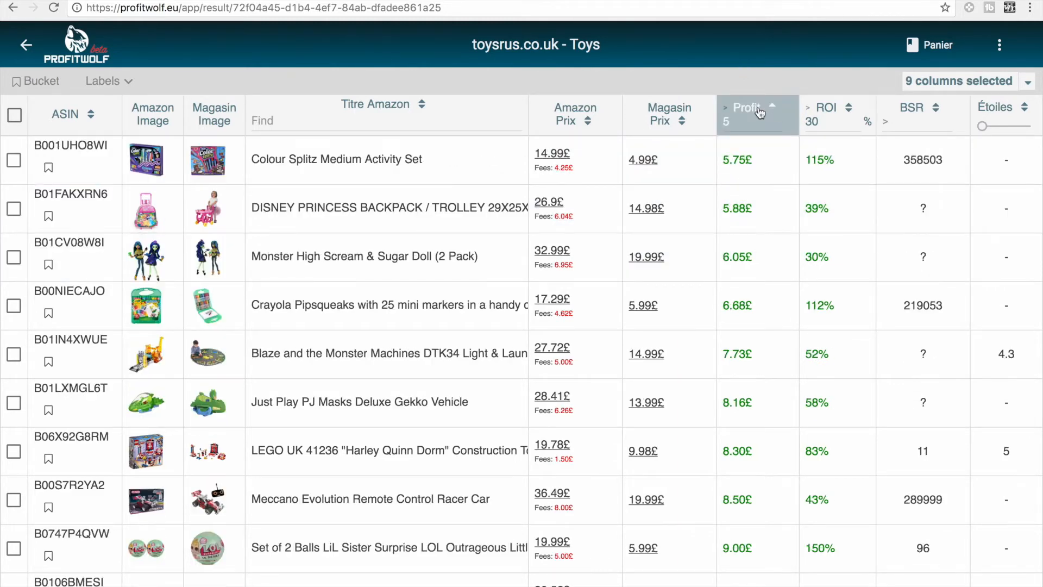
pyautogui.click(760, 113)
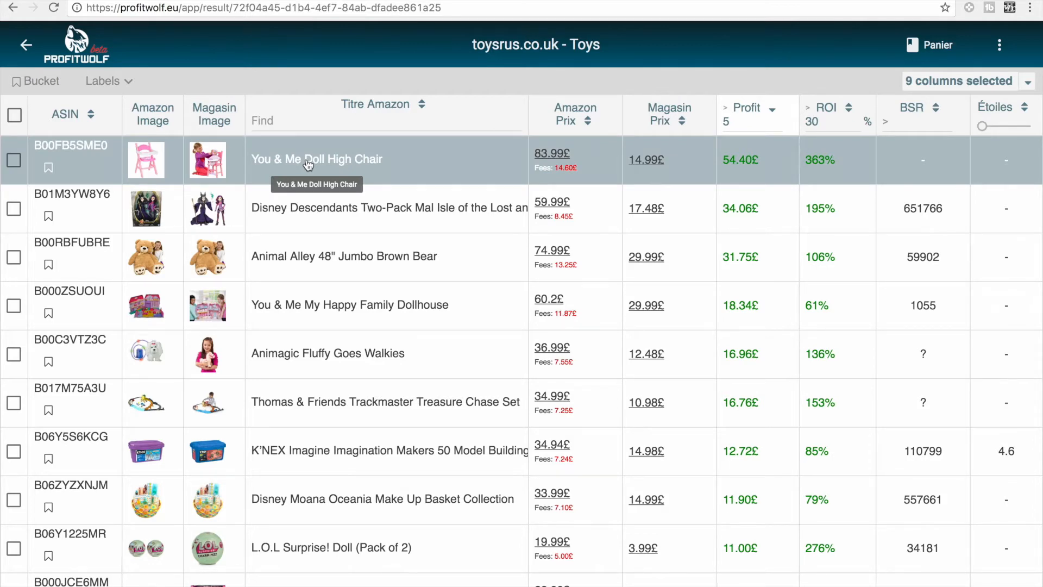
# - Compare the store and Amazon images and titles of the You & Me Doll High Chair, and close the comparison
pyautogui.click(207, 156)
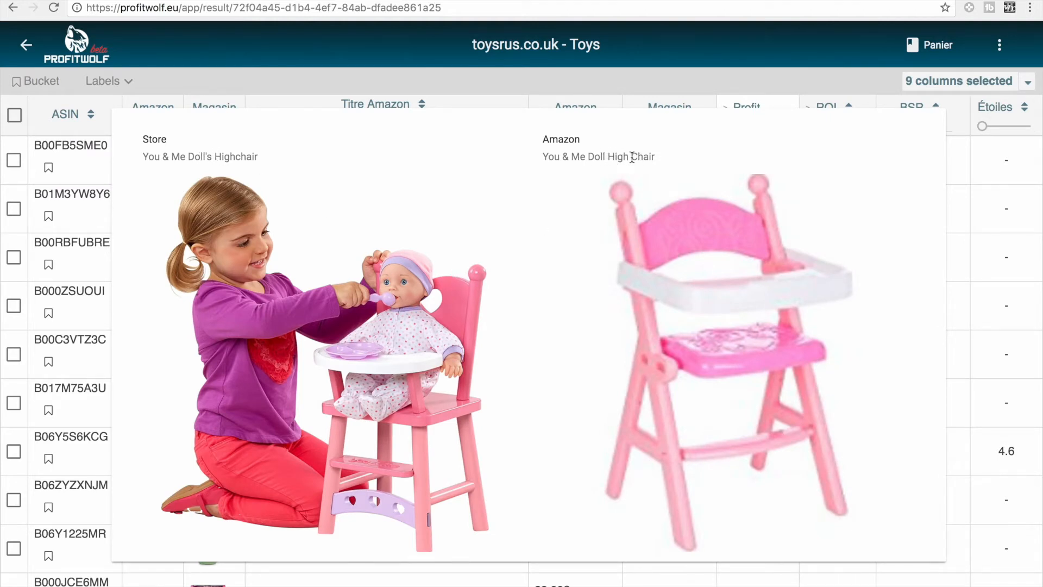
pyautogui.click(572, 159)
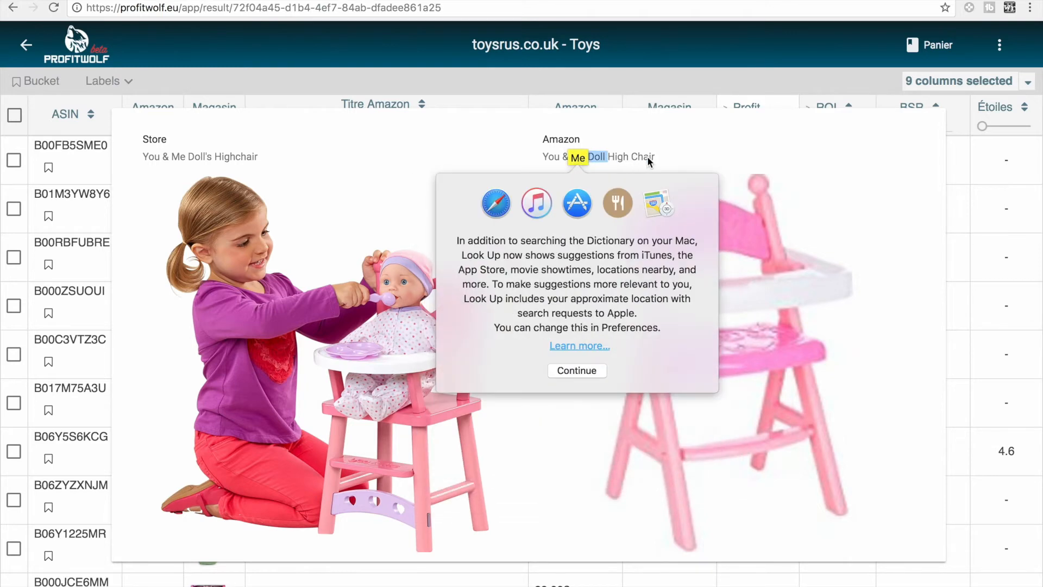
pyautogui.click(428, 71)
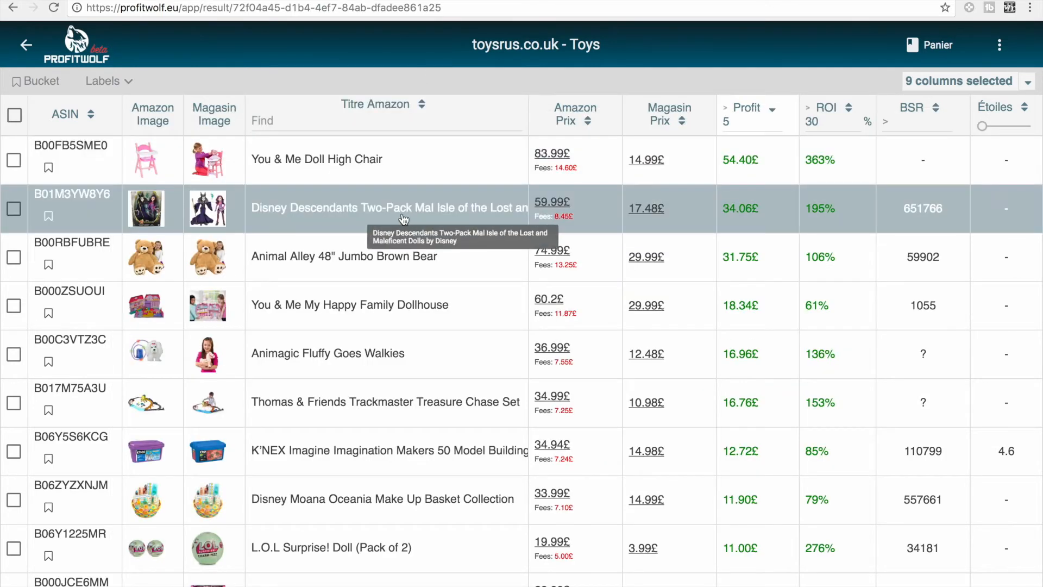
# - Compare the store and Amazon images of the Disney Descendants two-pack, and check the current and former prices on its Toys R Us page
pyautogui.click(216, 218)
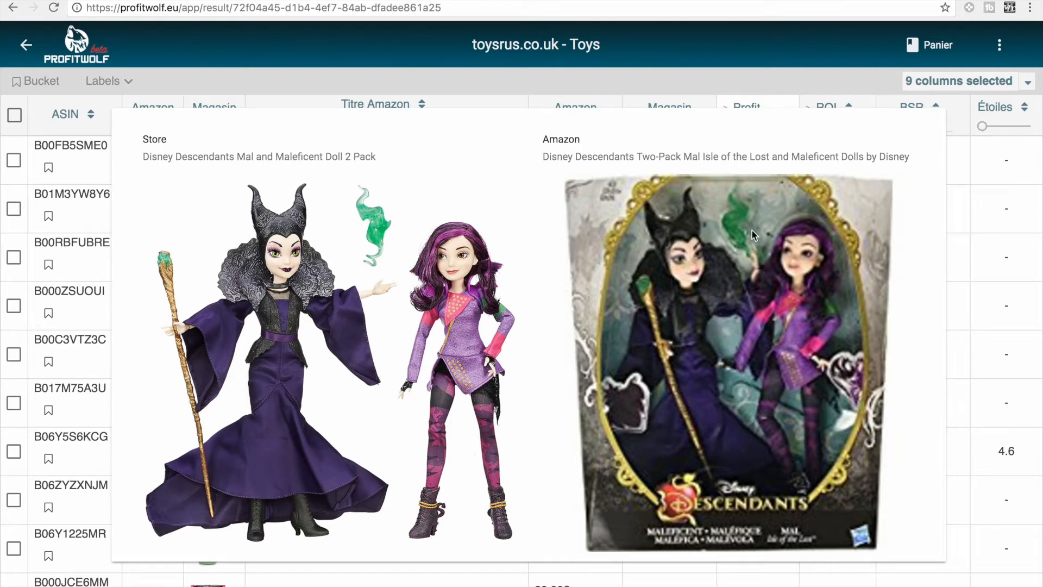
pyautogui.click(852, 225)
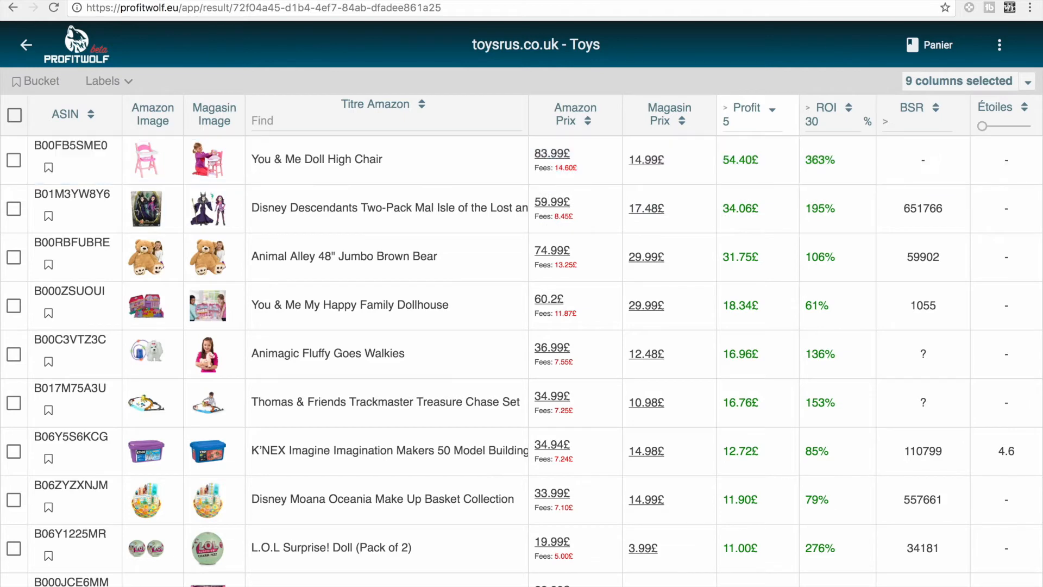
pyautogui.hotkey('ctrl', 'Tab')
pyautogui.moveTo(626, 326); pyautogui.dragTo(706, 326)
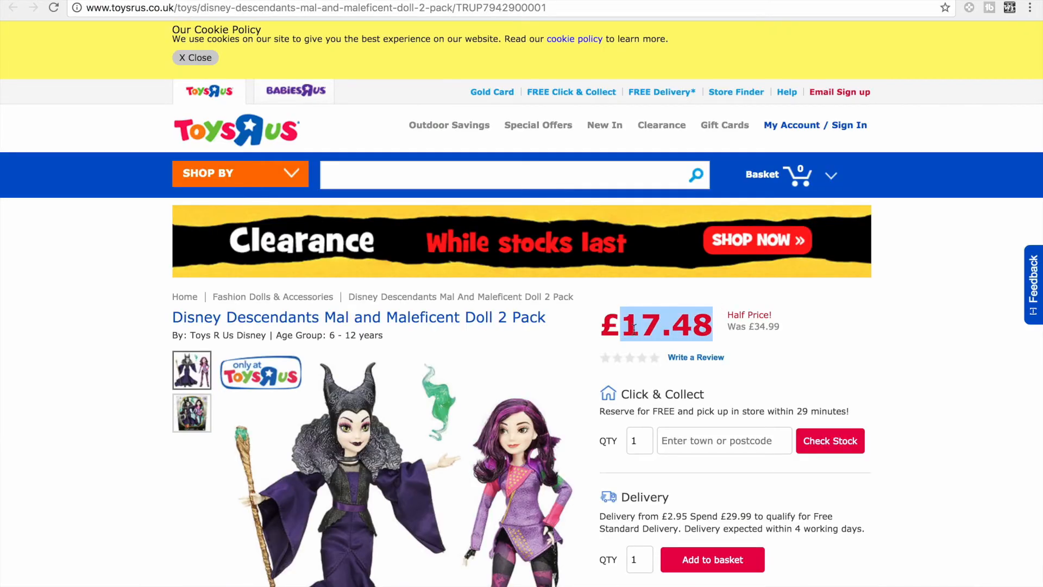
pyautogui.tripleClick(749, 327)
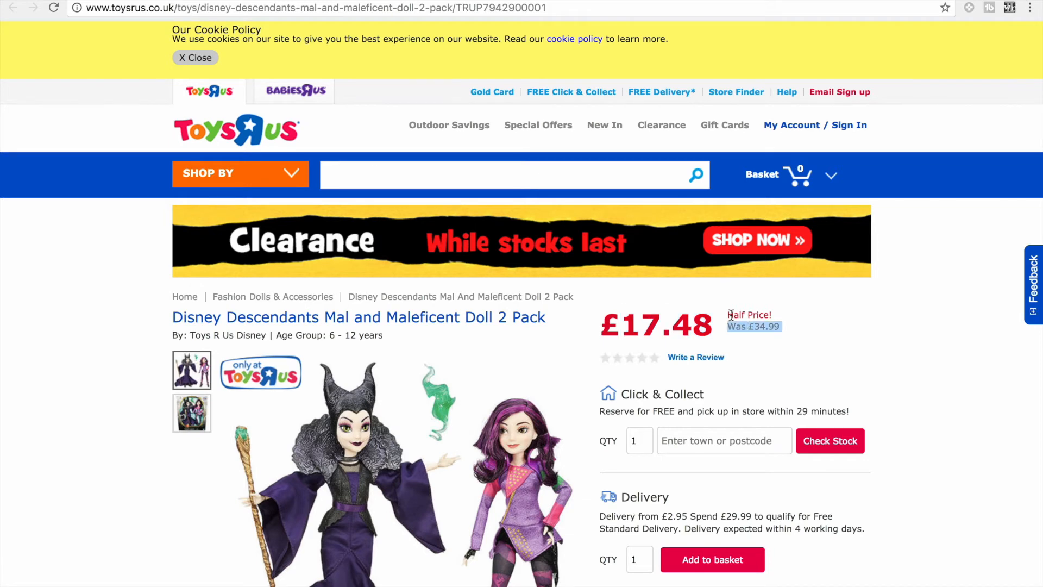
pyautogui.tripleClick(732, 314)
pyautogui.tripleClick(661, 324)
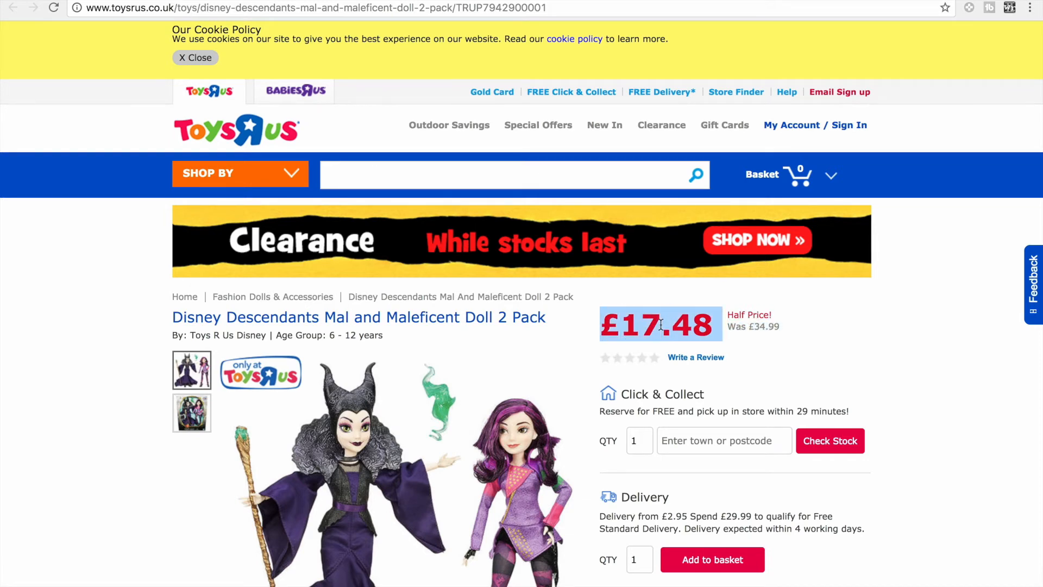
# - Set the Click & Collect quantity of the Disney Descendants doll 2 pack to 10
pyautogui.scroll(-2, 660, 326)
pyautogui.tripleClick(643, 373)
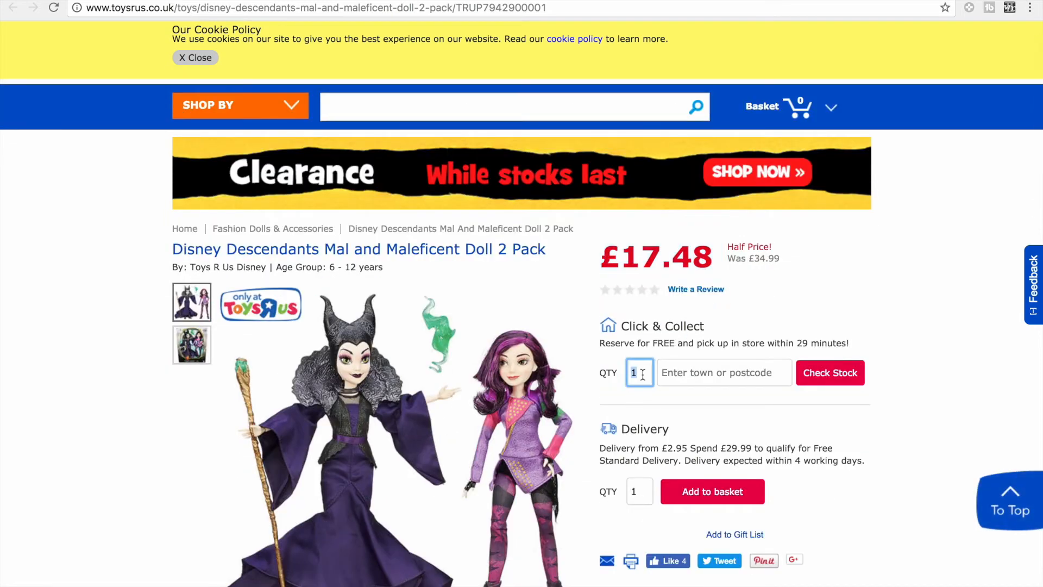
pyautogui.write('10')
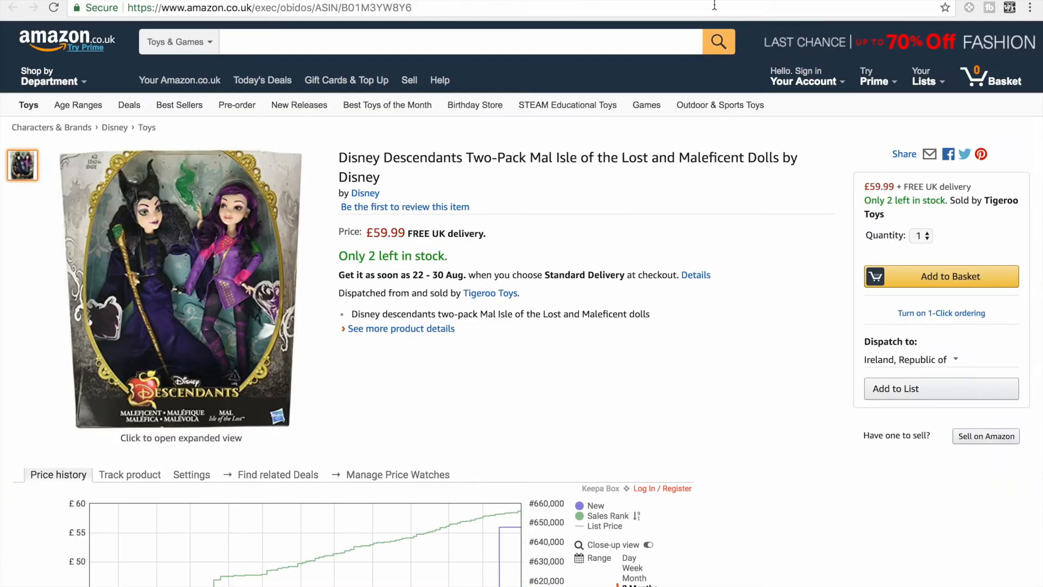
# - Examine the price history graph and stock availability on the Disney Descendants two-pack's Amazon listing
pyautogui.scroll(-3, 520, 341)
pyautogui.moveTo(267, 427)
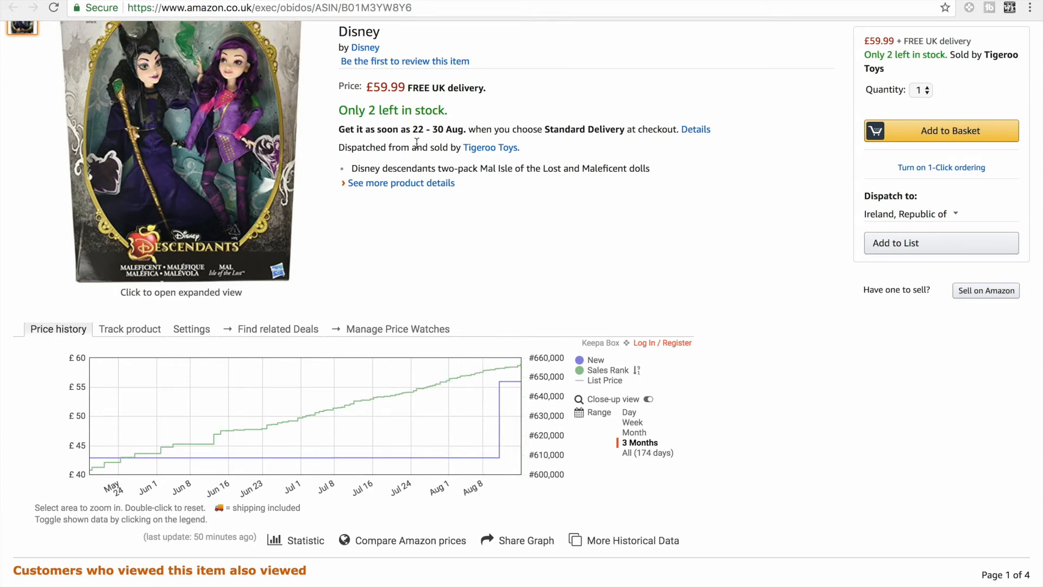
pyautogui.tripleClick(396, 113)
pyautogui.scroll(1, 395, 113)
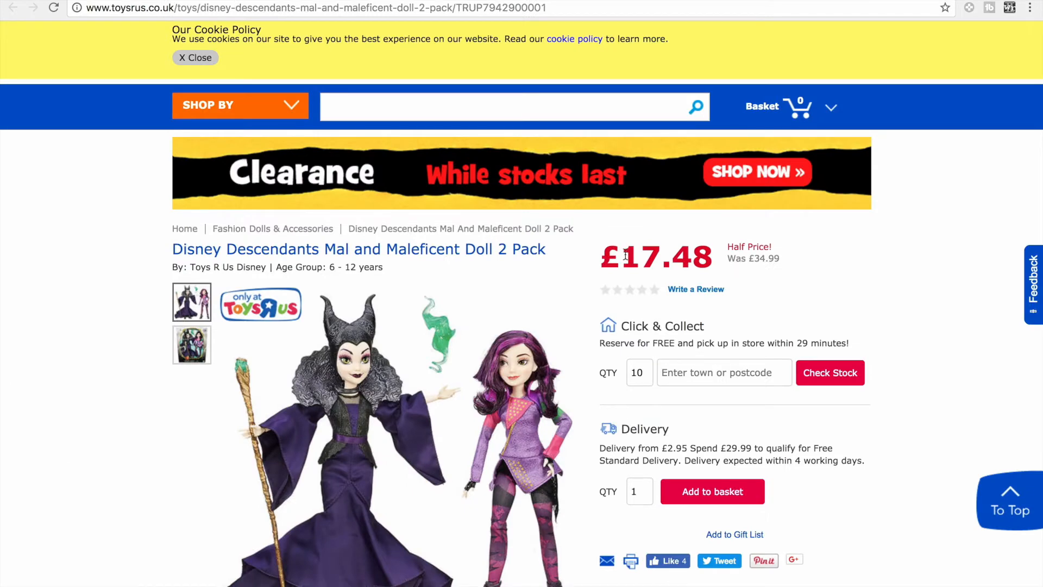
# - Compare the Toys R Us price of the Descendants dolls with their Amazon price history, and return to the toysrus.co.uk - Toys report
pyautogui.moveTo(621, 256); pyautogui.dragTo(672, 255)
pyautogui.click(740, 6)
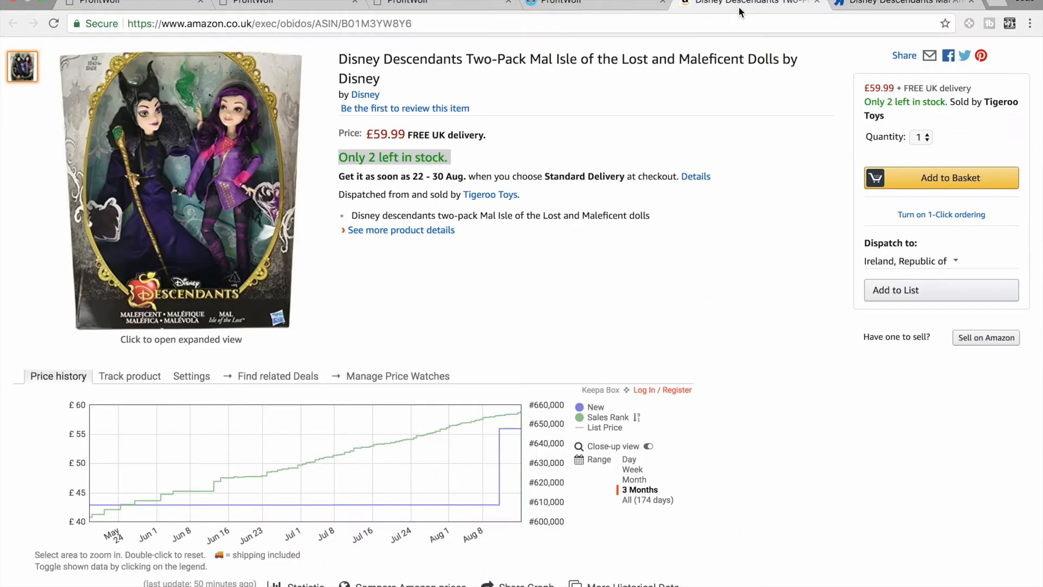
pyautogui.moveTo(368, 490)
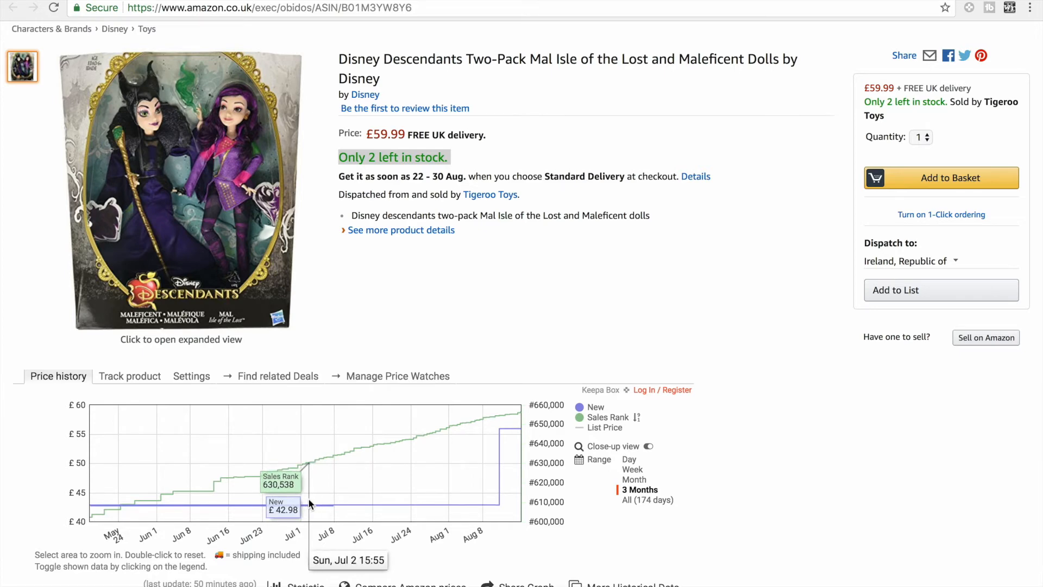
pyautogui.click(782, 2)
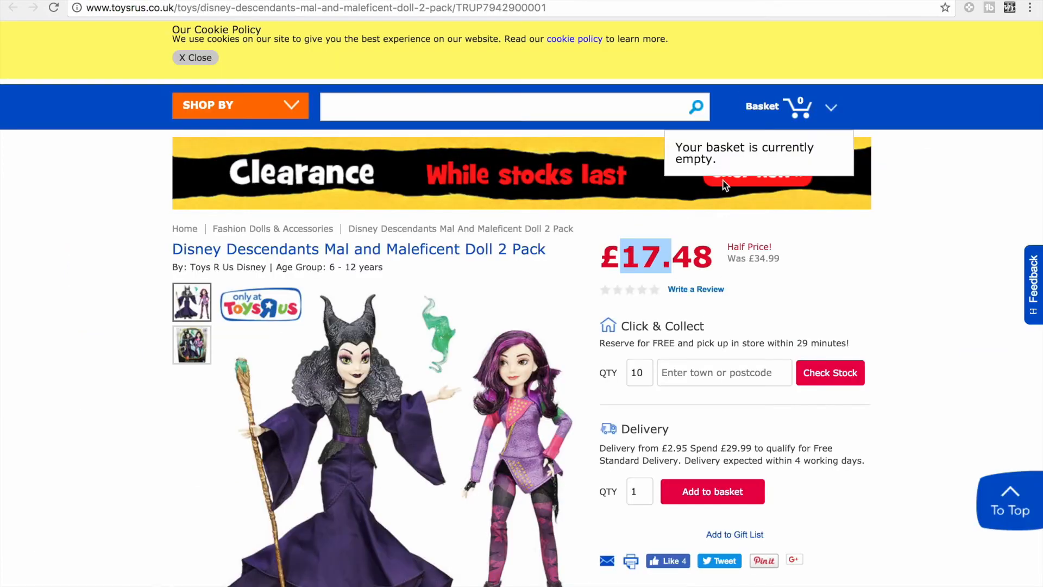
pyautogui.click(625, 1)
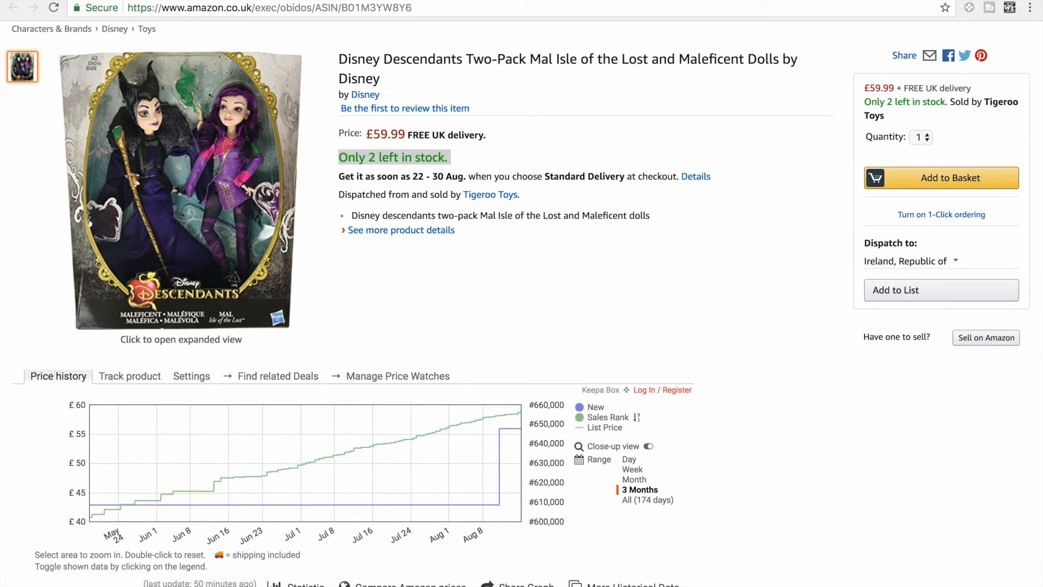
pyautogui.hotkey('ctrl', 'Tab')
pyautogui.hotkey('ctrl', 'Tab')
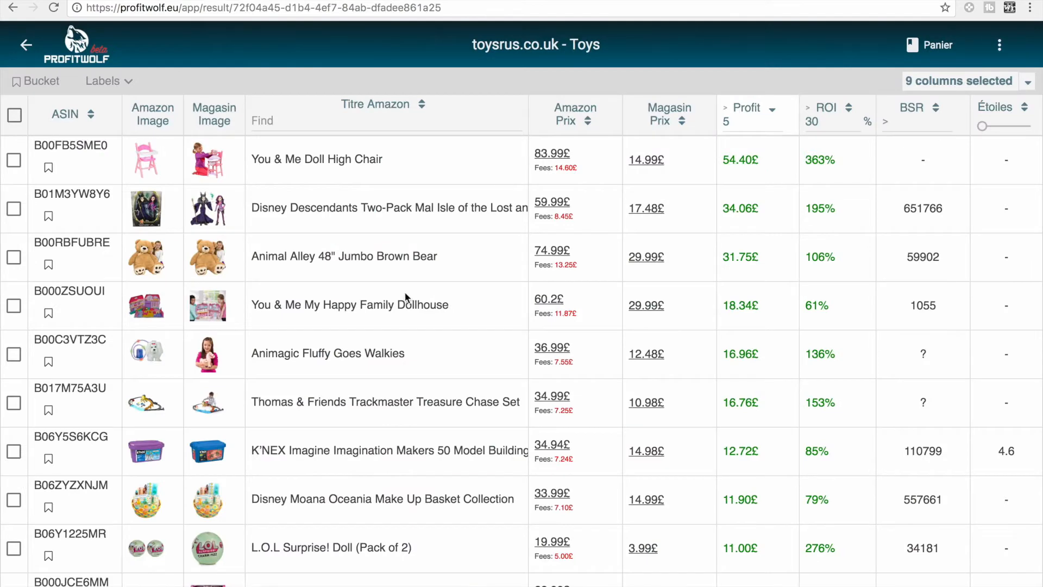
# - Compare the store and Amazon images and titles of the Animagic Fluffy Goes Walkies result, and close the comparison
pyautogui.scroll(-3, 370, 360)
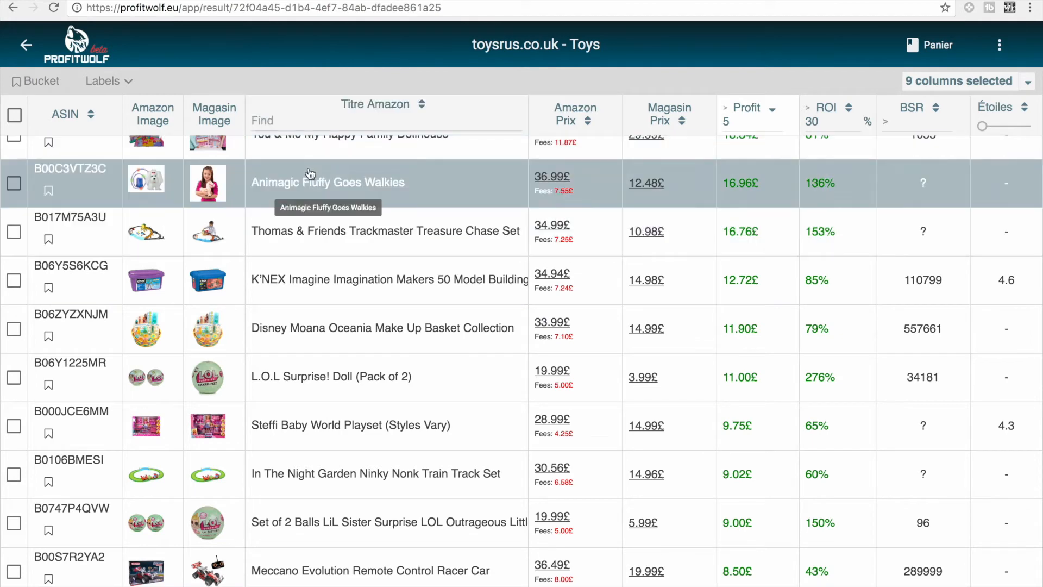
pyautogui.click(212, 187)
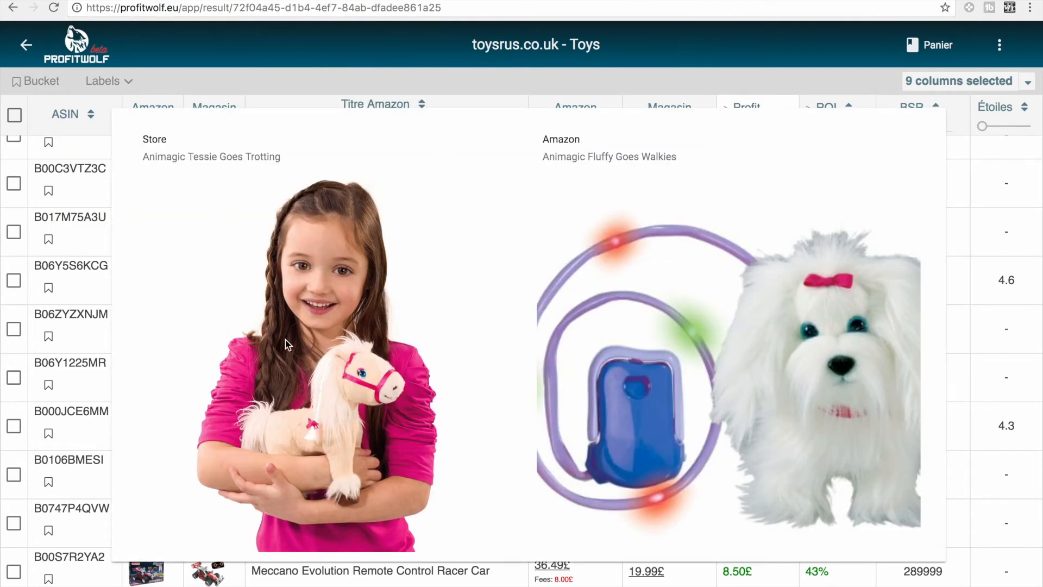
pyautogui.click(413, 79)
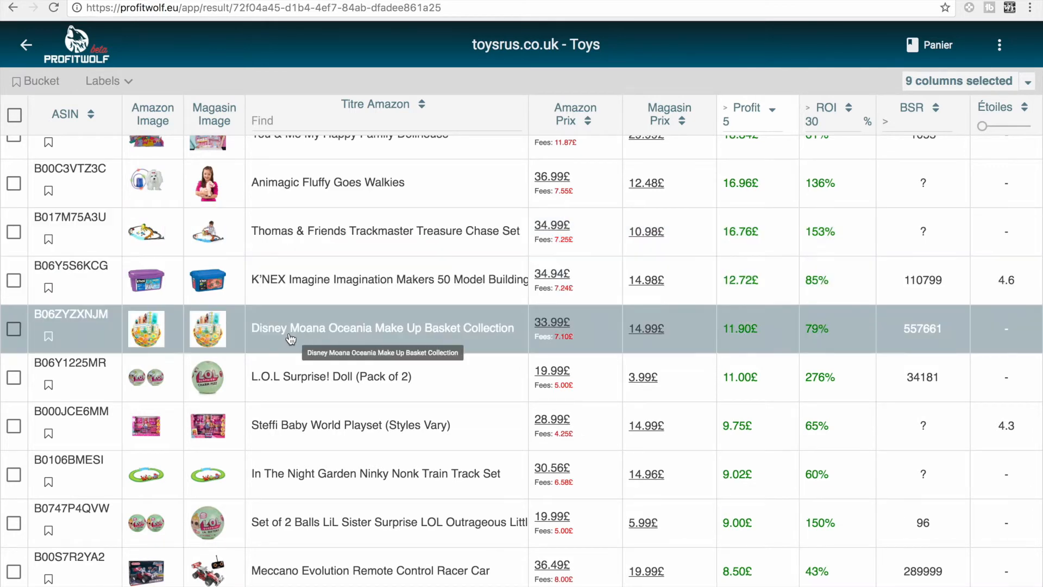
# - Compare the images of the Disney Moana Oceania Make Up Basket Collection and check the price on its Toys R Us page
pyautogui.click(229, 329)
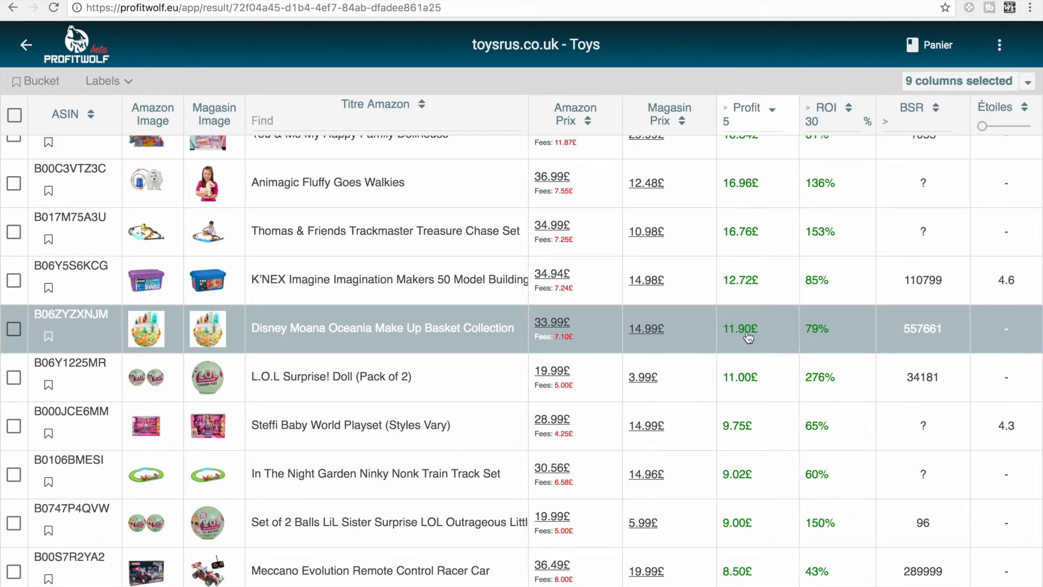
pyautogui.click(650, 328)
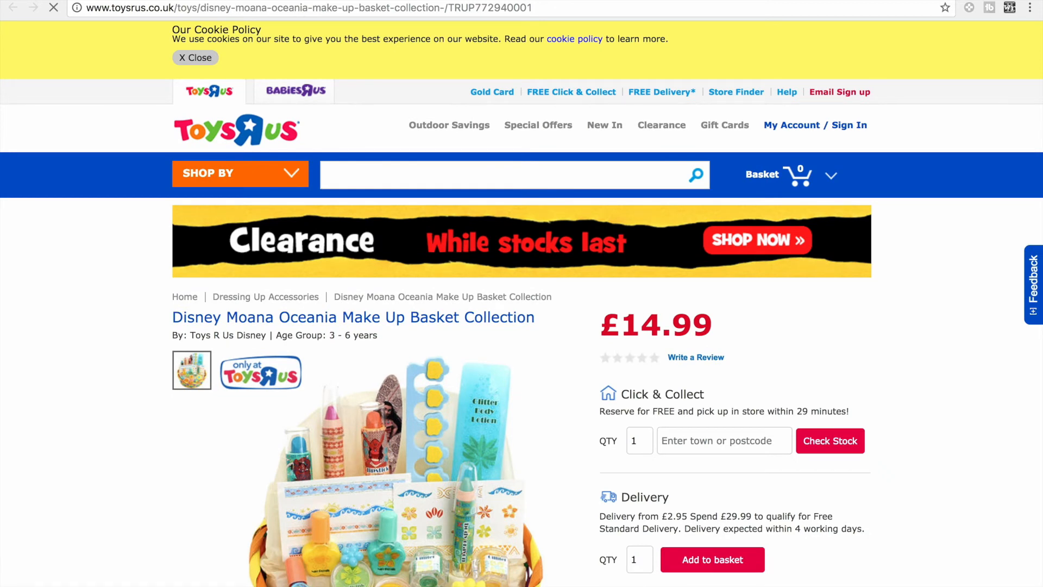
pyautogui.hotkey('ctrl', 'w')
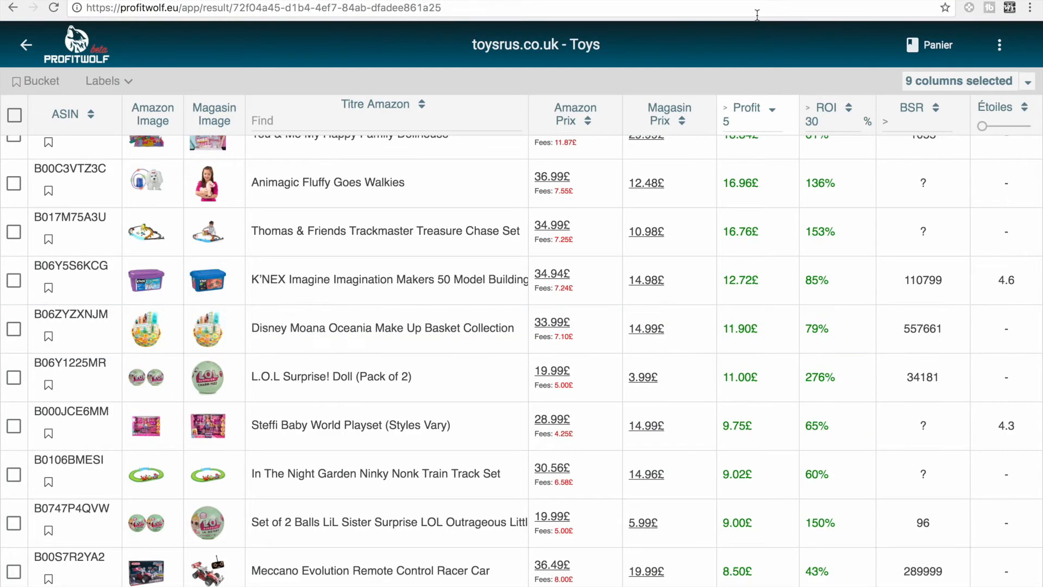
pyautogui.click(760, 1)
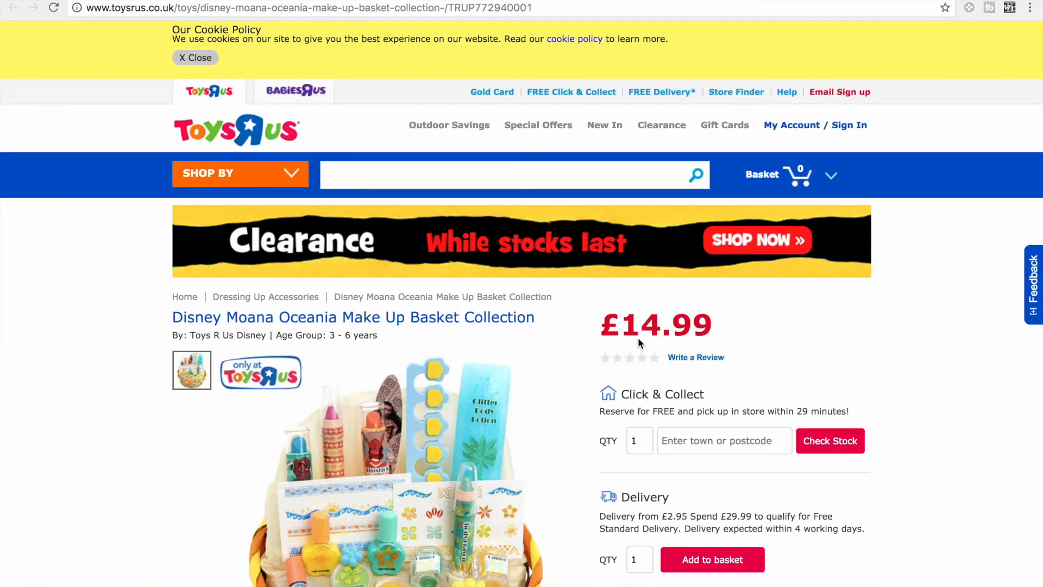
# - Examine the stock and price history on the Moana make up basket's Amazon listing, and close the listing
pyautogui.click(625, 1)
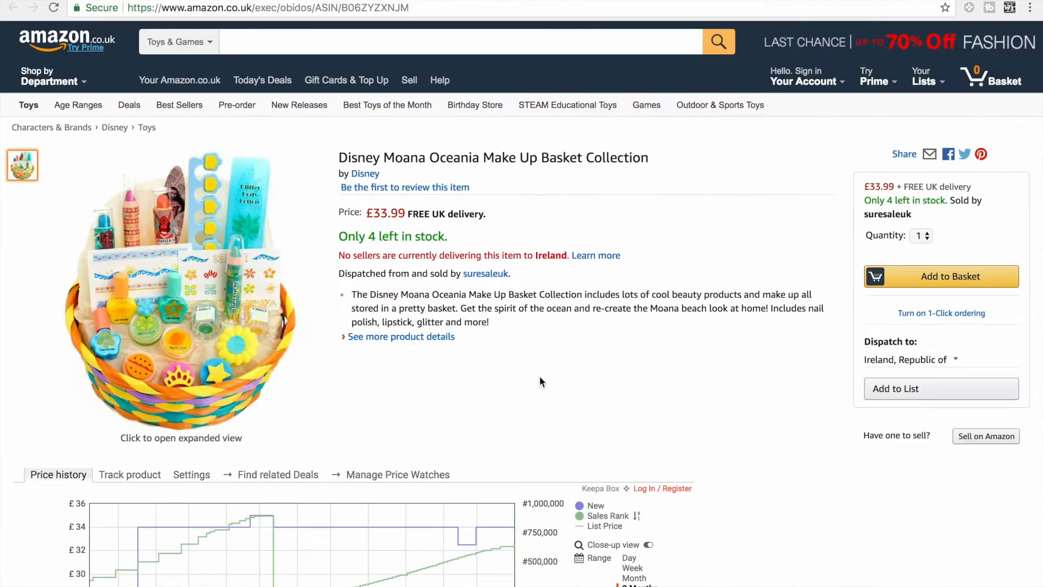
pyautogui.scroll(-3, 539, 376)
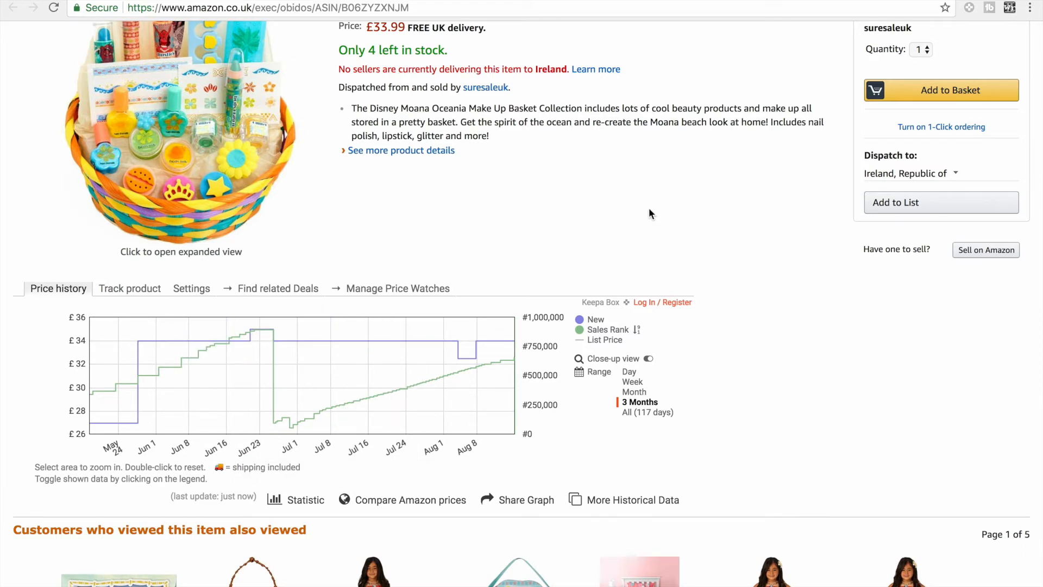
pyautogui.scroll(1, 742, 150)
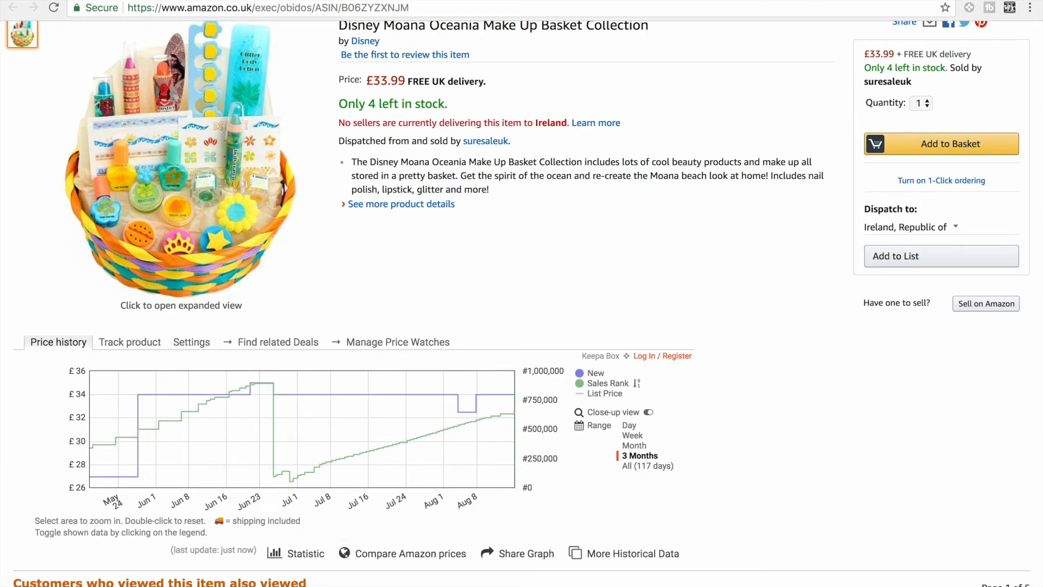
pyautogui.press('super+w')
# - Compare the store and Amazon images and titles of the In The Night Garden Ninky Nonk Train Track Set
pyautogui.scroll(-3, 447, 198)
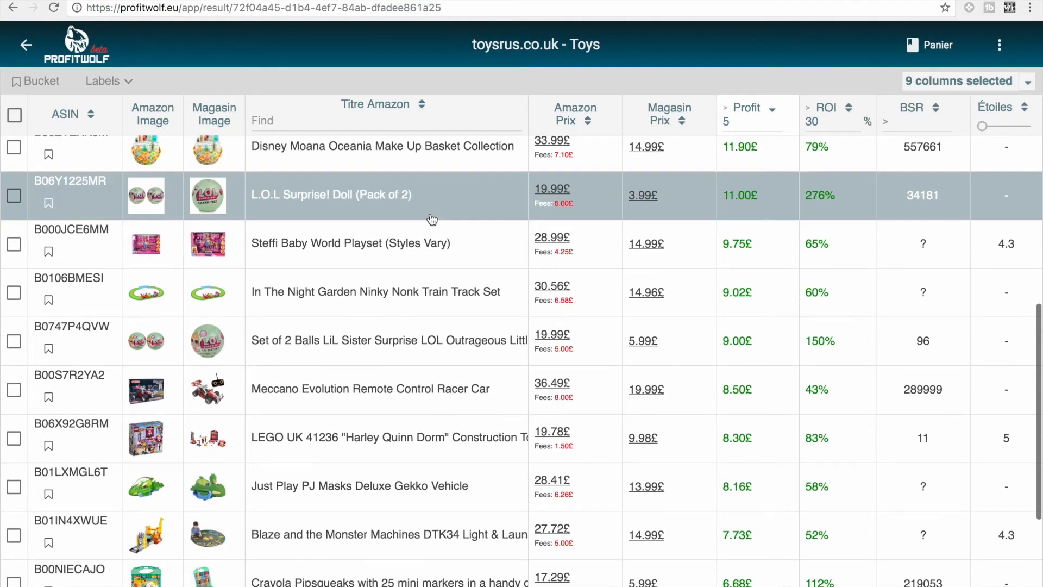
pyautogui.scroll(-1, 412, 301)
pyautogui.moveTo(243, 263)
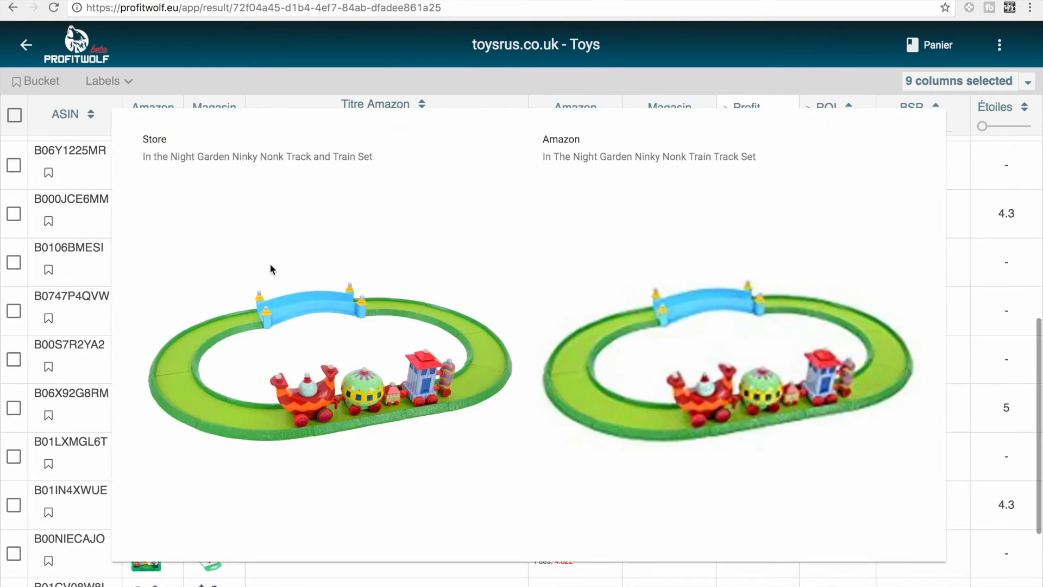
# - Browse the report's filtered products from highest to lowest profit, checking store and Amazon images for matching items
pyautogui.scroll(-3, 455, 363)
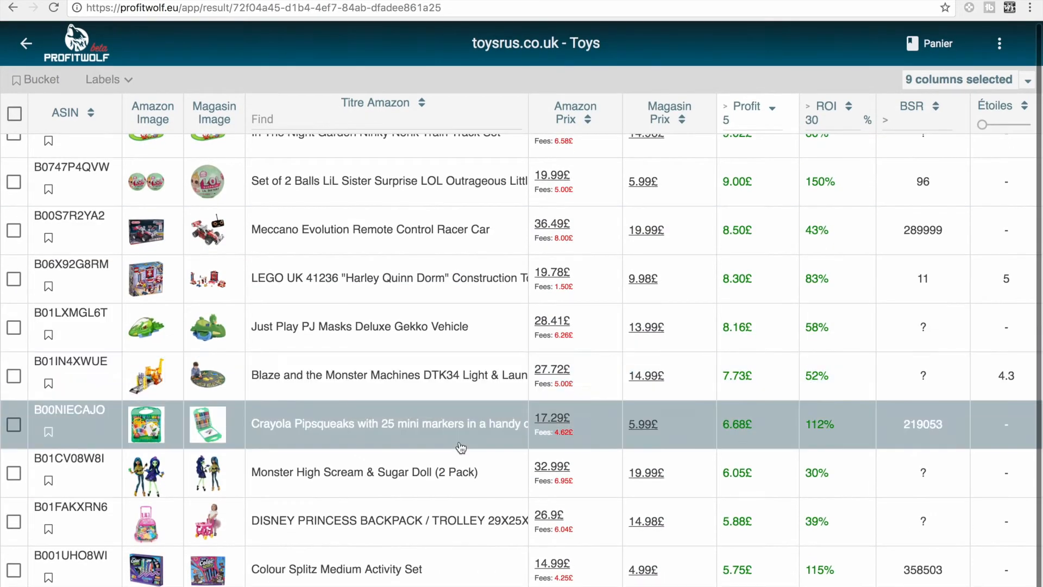
pyautogui.moveTo(192, 175)
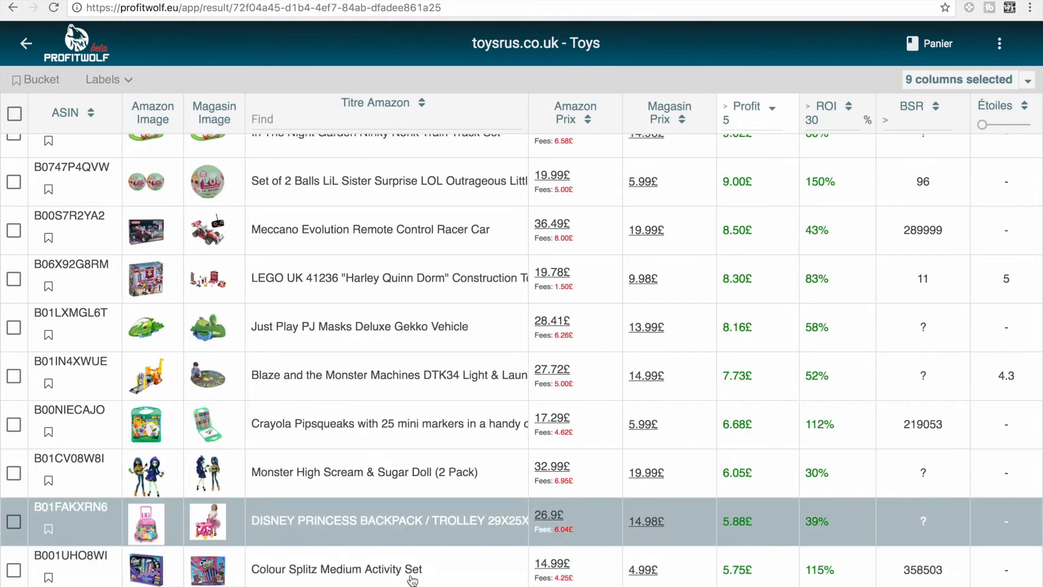
pyautogui.moveTo(263, 489)
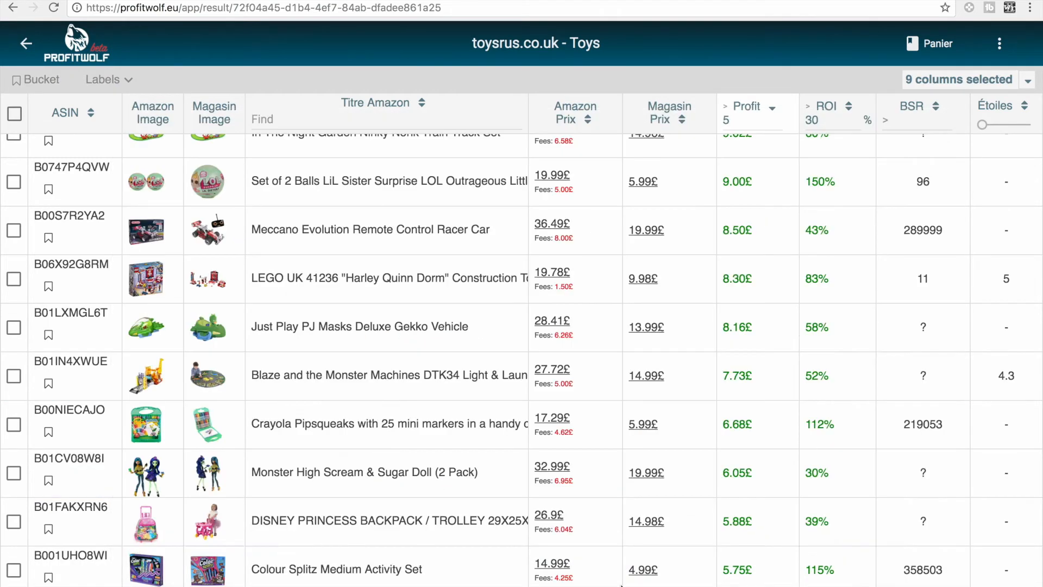
pyautogui.scroll(5, 467, 472)
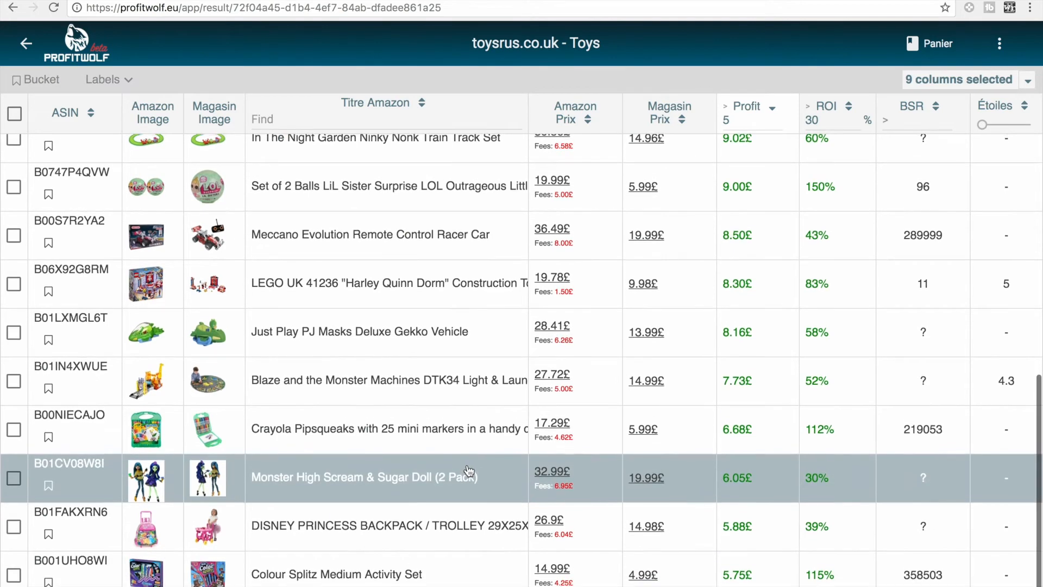
pyautogui.scroll(4, 469, 470)
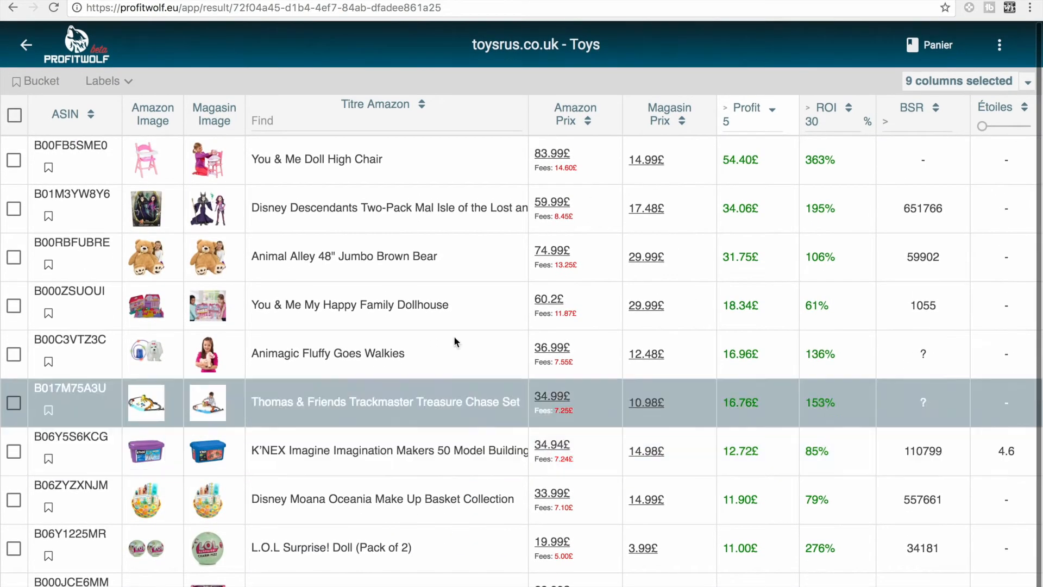
pyautogui.scroll(-6, 380, 271)
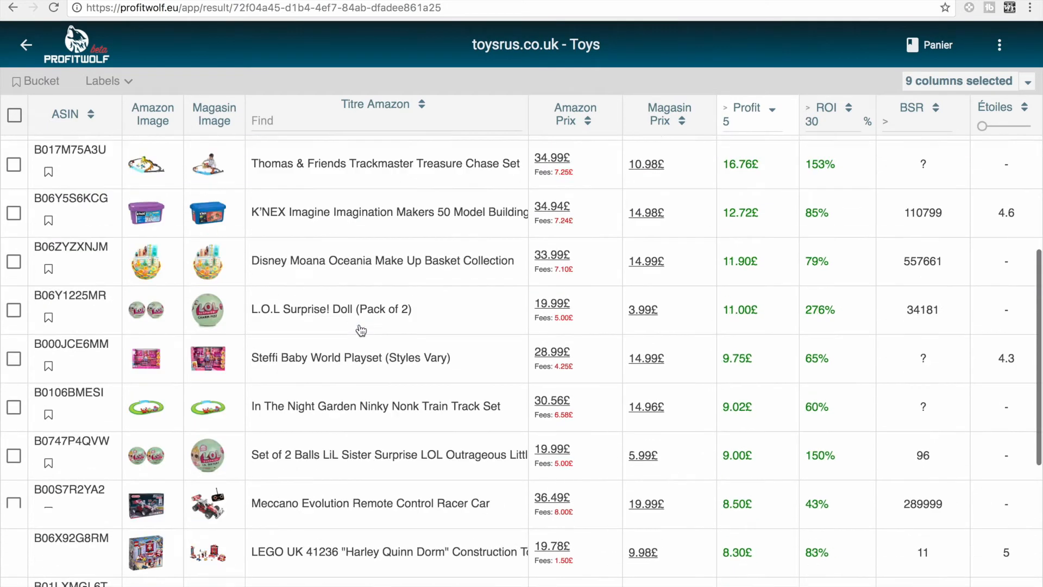
pyautogui.scroll(-4, 283, 435)
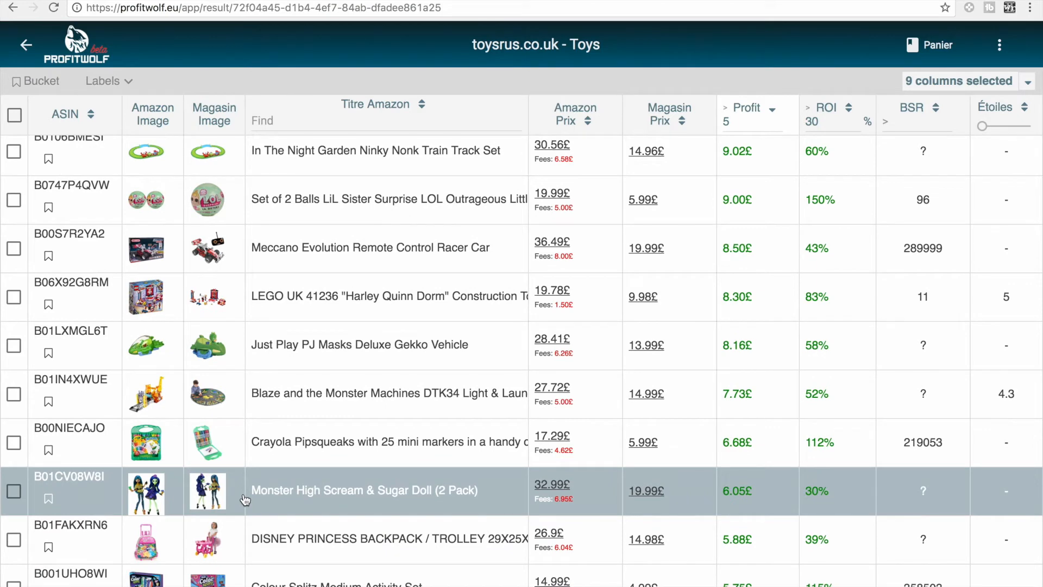
# - Open the Amazon listing of the Monster High Scream & Sugar Doll (2 Pack) and examine its price and sales rank history
pyautogui.scroll(-1, 245, 499)
pyautogui.moveTo(206, 461)
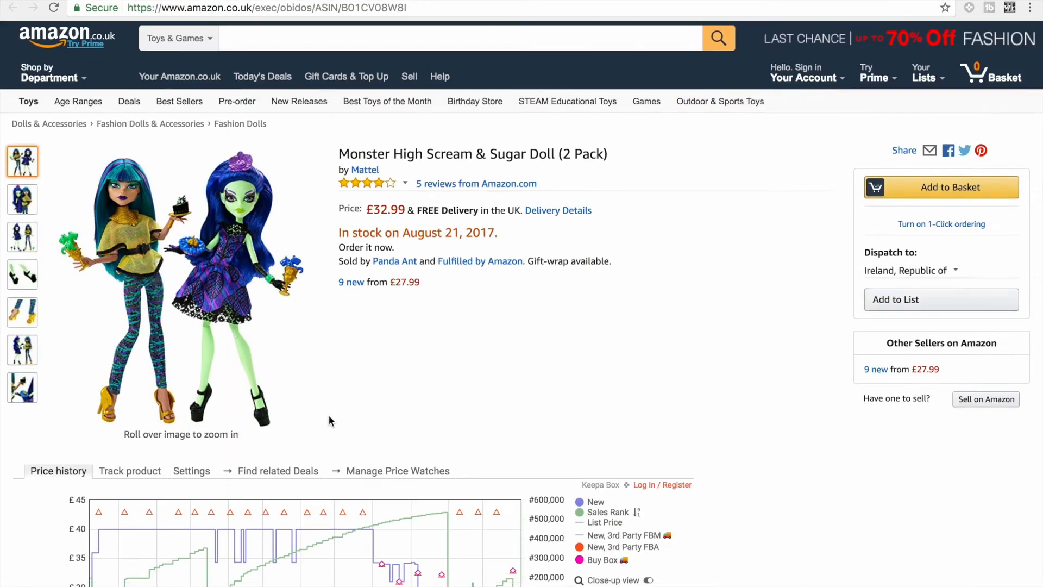
pyautogui.scroll(-5, 328, 415)
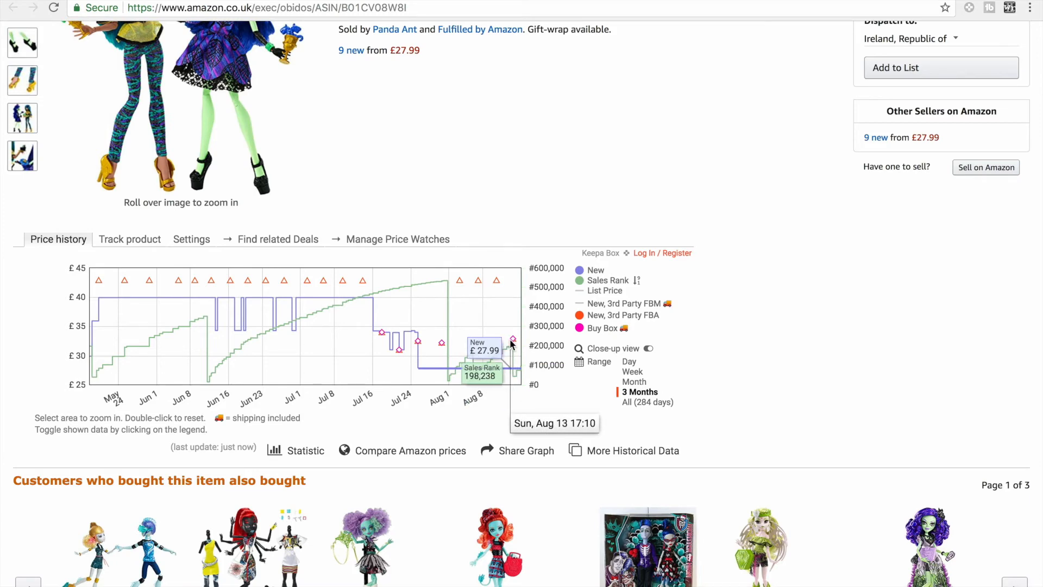
# - Compare the Monster High Scream & Sugar Doll (2 Pack)'s Amazon price history with its price on the Toys R Us store page
pyautogui.scroll(4, 511, 342)
pyautogui.scroll(-3, 387, 314)
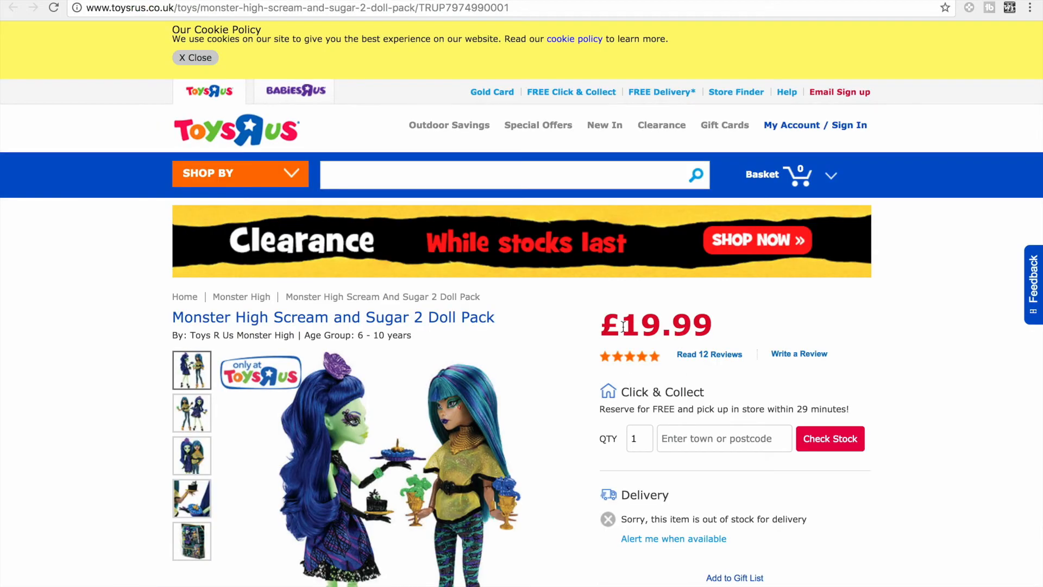
pyautogui.tripleClick(624, 326)
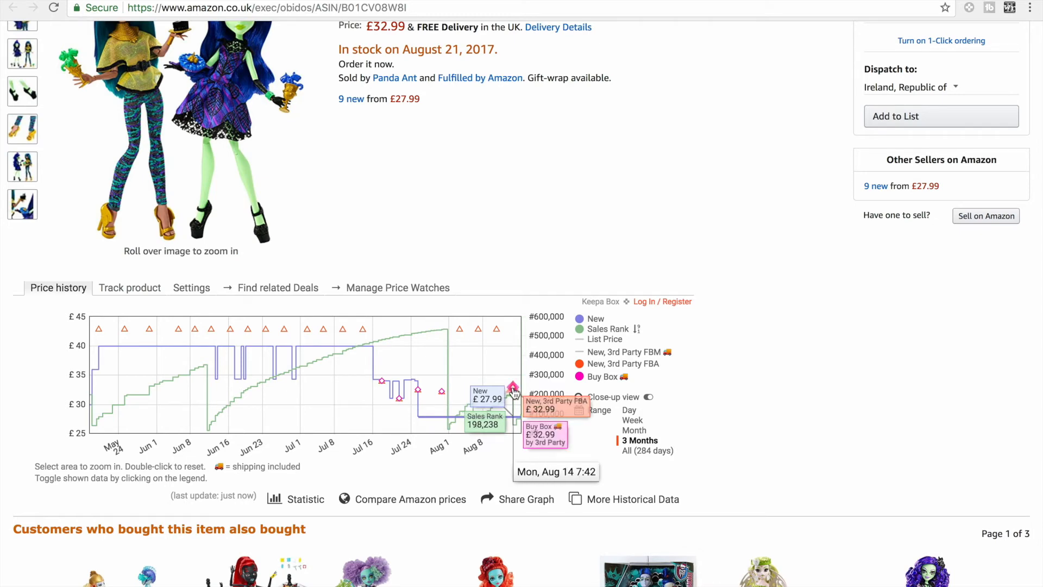
# - Check the doll pack's profit in the report and view a third-party FBA offer's details on the Amazon price history graph
pyautogui.hotkey('ctrl', 'shift', 'Tab')
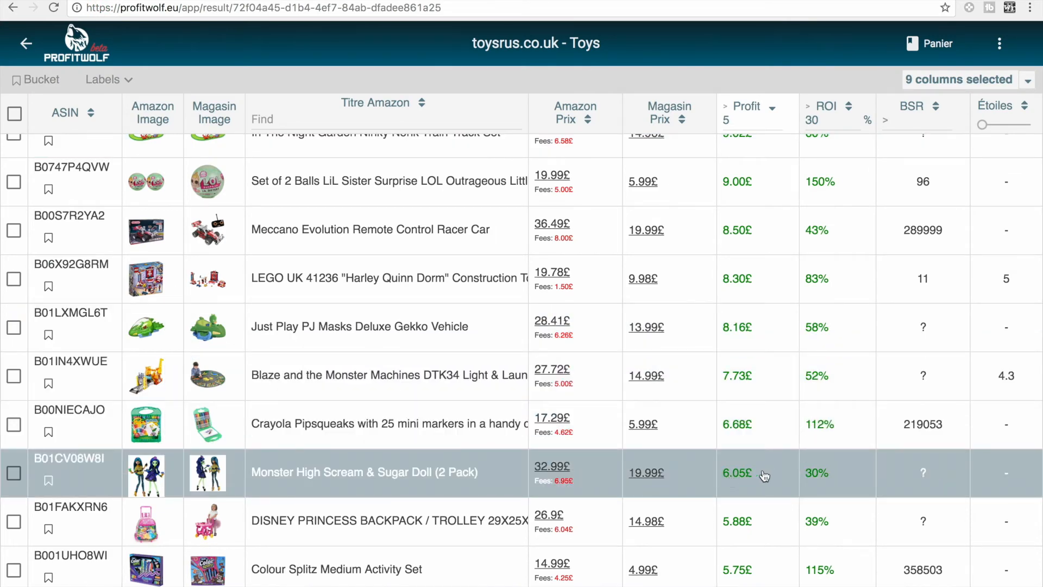
pyautogui.hotkey('ctrl', 'Tab')
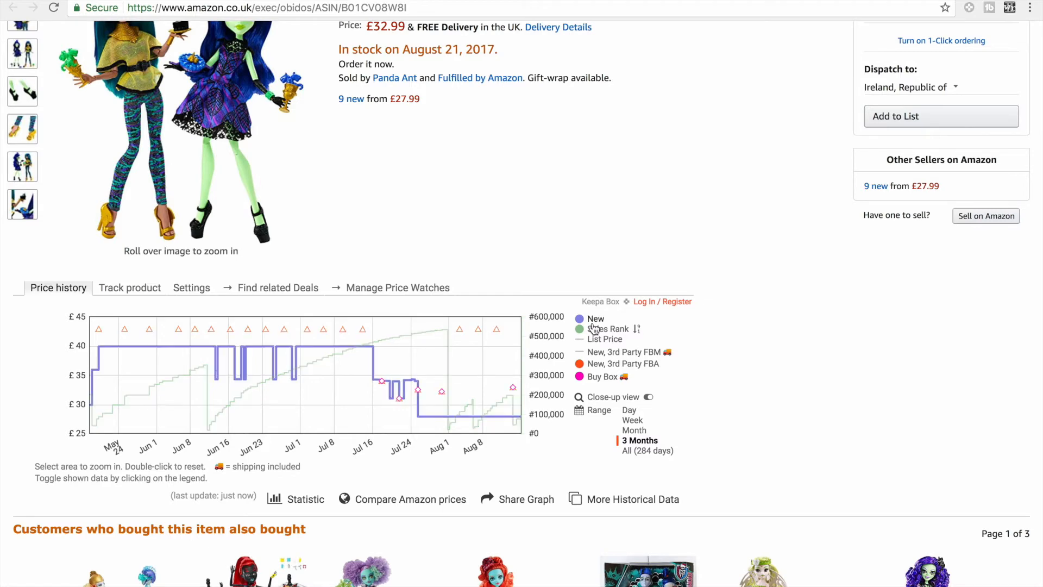
pyautogui.click(498, 331)
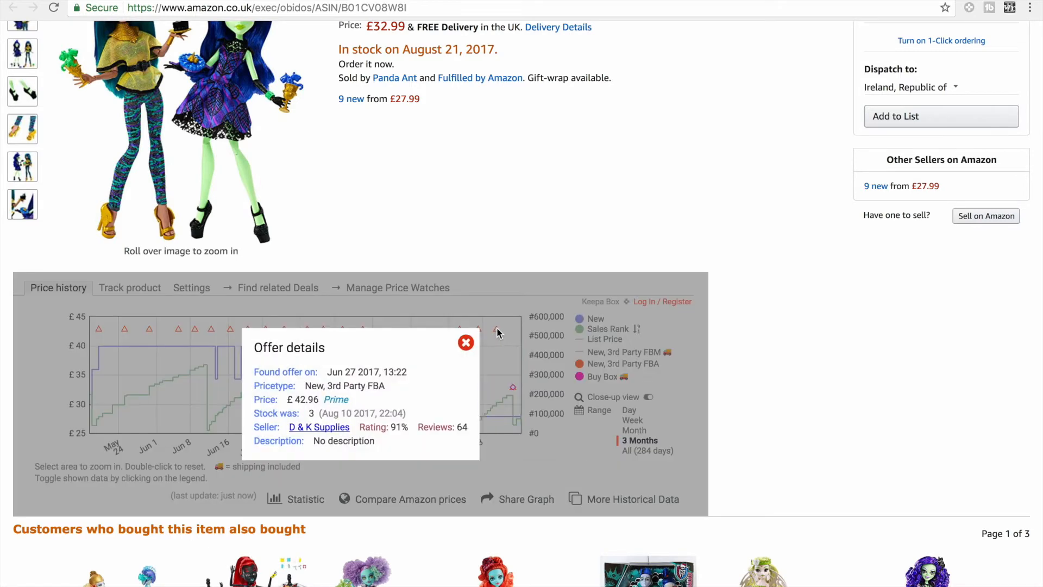
pyautogui.click(497, 333)
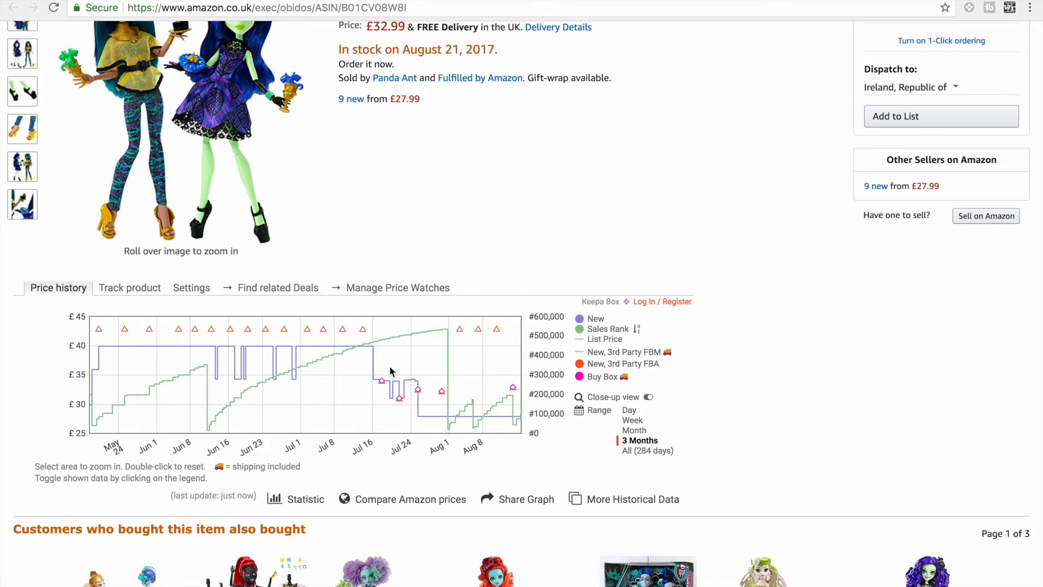
# - Set the Click & Collect quantity to 10 on the doll pack's Toys R Us page, and return to the toysrus.co.uk Toys report
pyautogui.click(902, 1)
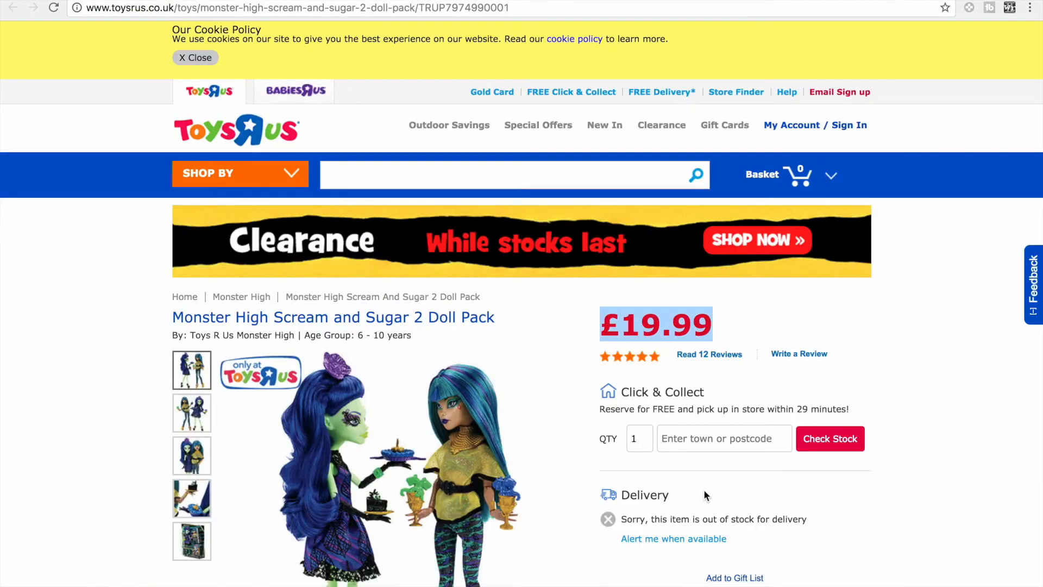
pyautogui.scroll(-3, 638, 433)
pyautogui.doubleClick(645, 300)
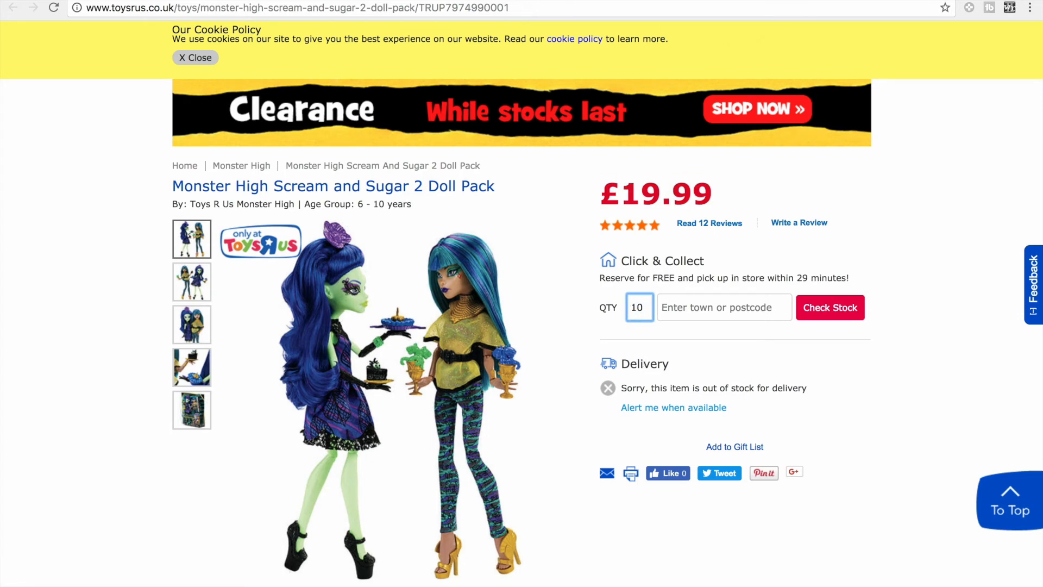
pyautogui.click(583, 1)
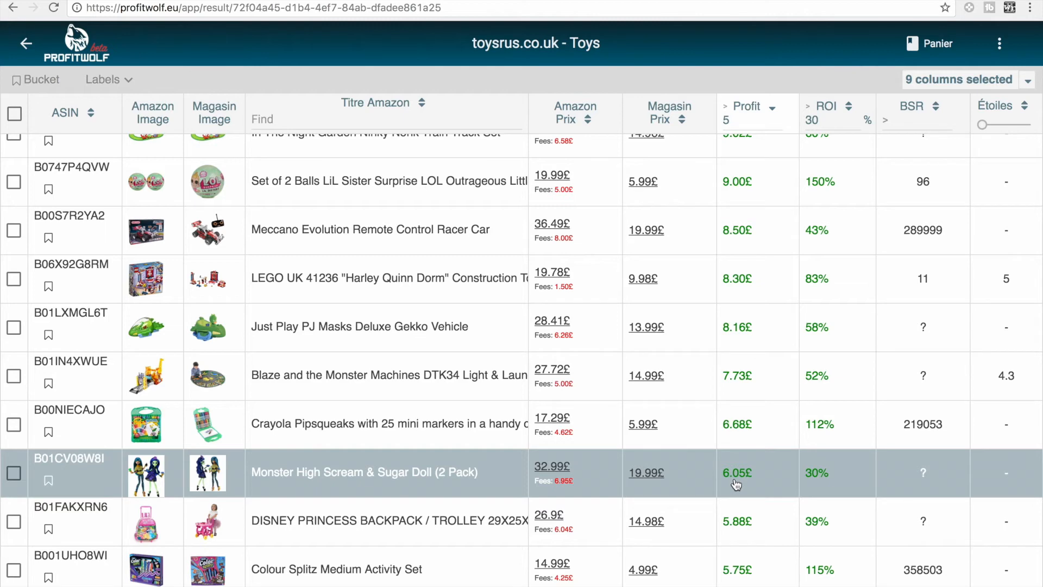
pyautogui.moveTo(181, 476)
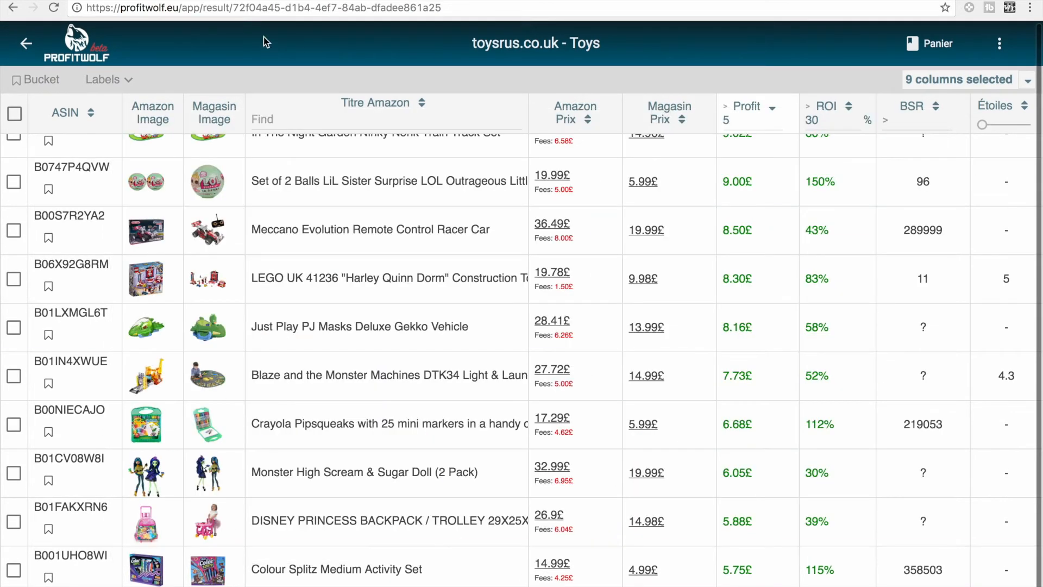
# - Return to the reports list and open the results of the maxitoys.fr - Jeux report
pyautogui.click(25, 46)
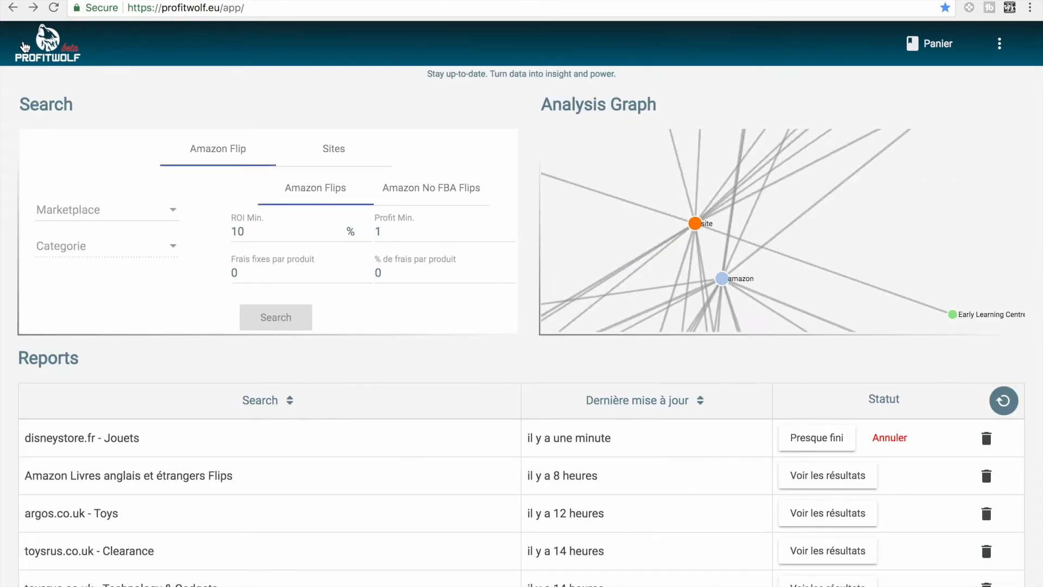
pyautogui.scroll(-2, 149, 246)
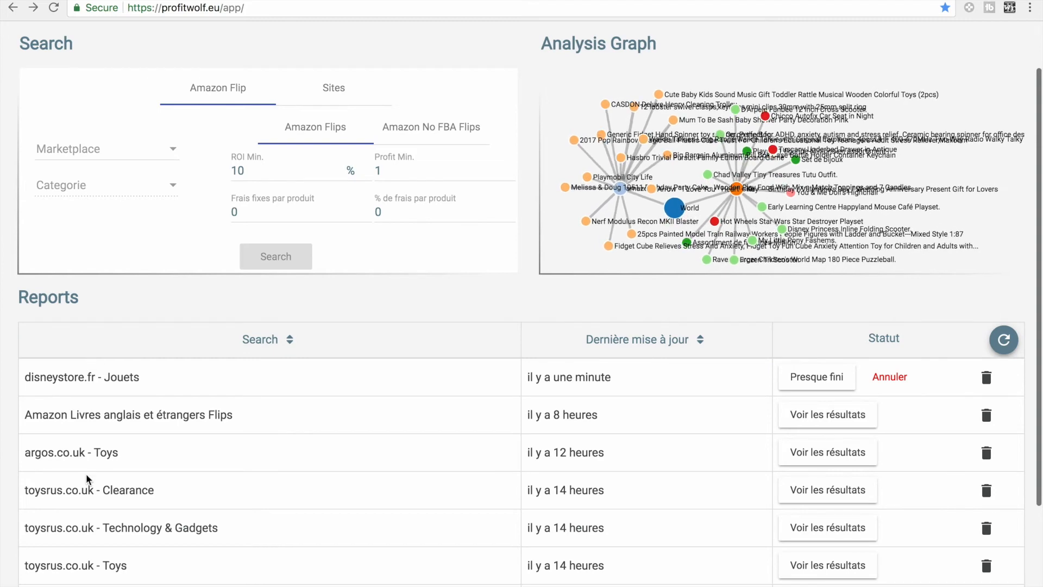
pyautogui.scroll(-3, 56, 452)
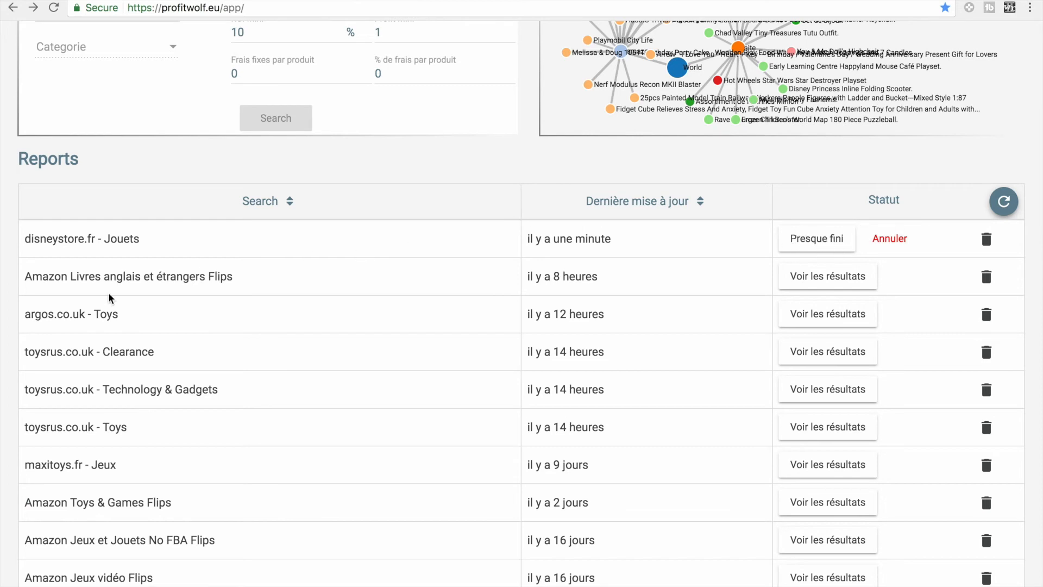
pyautogui.scroll(-1, 64, 260)
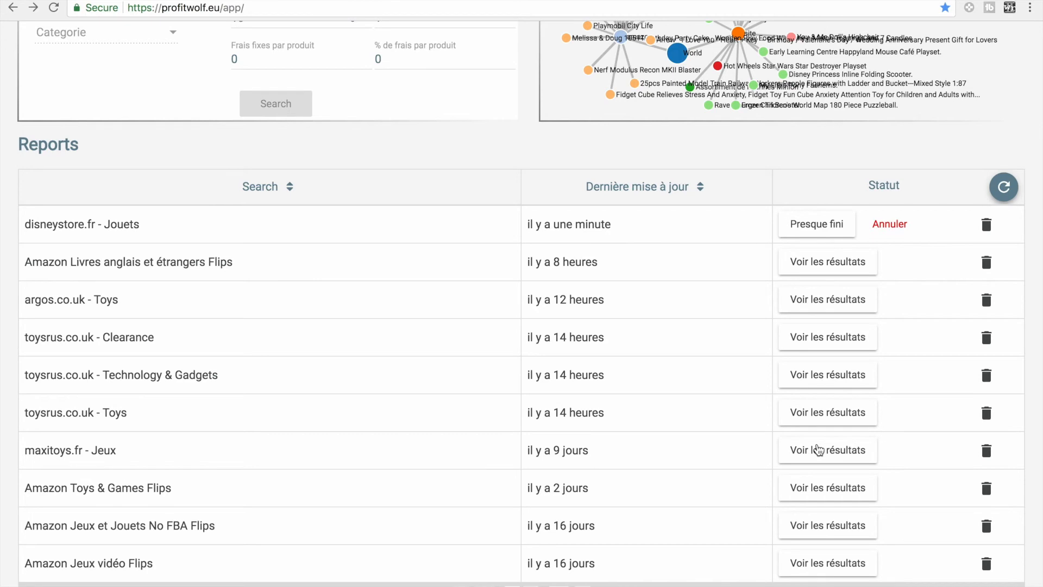
pyautogui.click(819, 450)
pyautogui.click(818, 3)
pyautogui.click(818, 3)
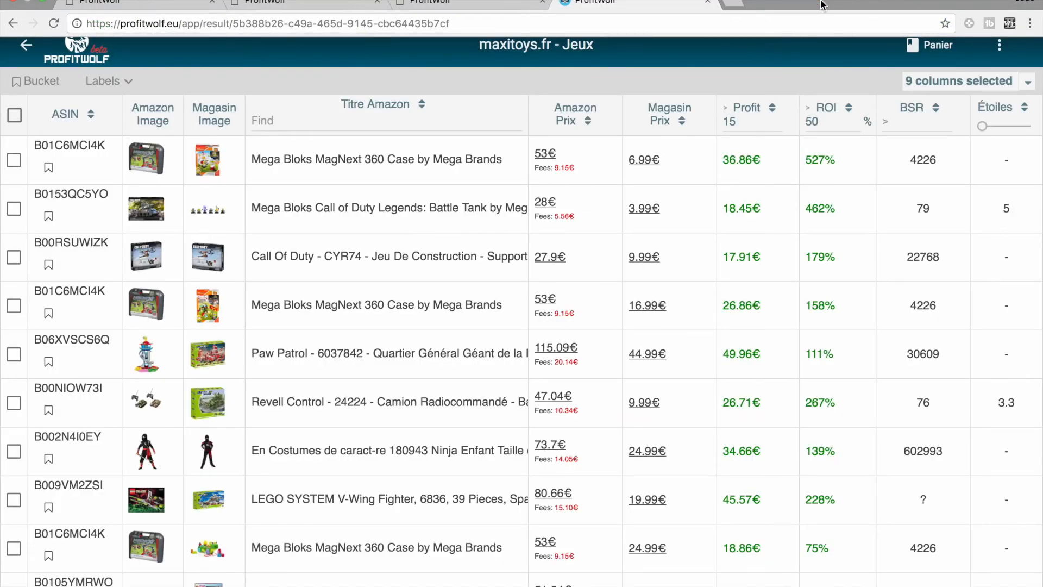
# - Filter the maxitoys.fr report to products with an ROI above 30% and a profit above 5
pyautogui.doubleClick(815, 123)
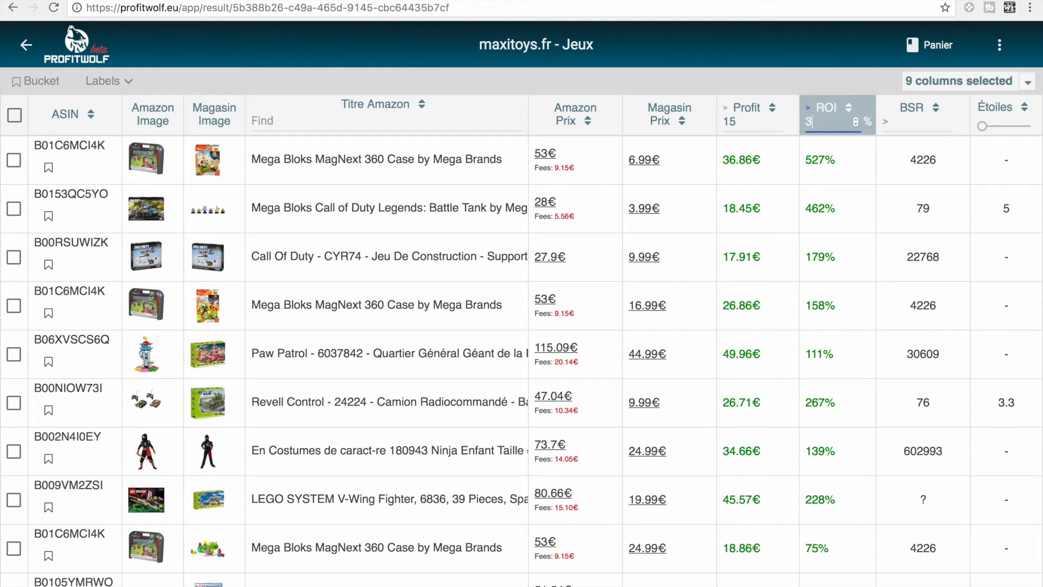
pyautogui.doubleClick(753, 122)
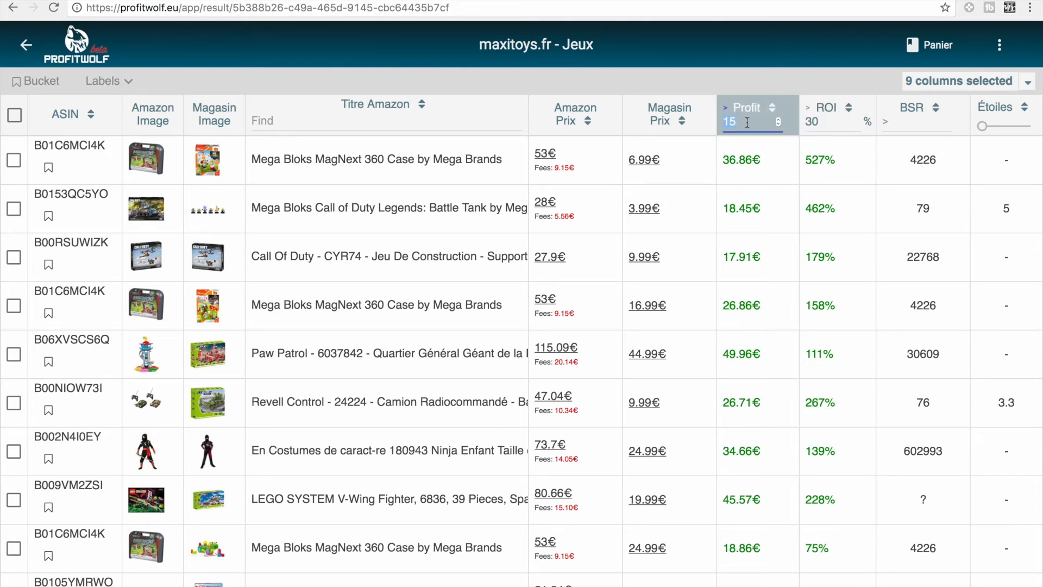
pyautogui.write('5')
pyautogui.click(747, 54)
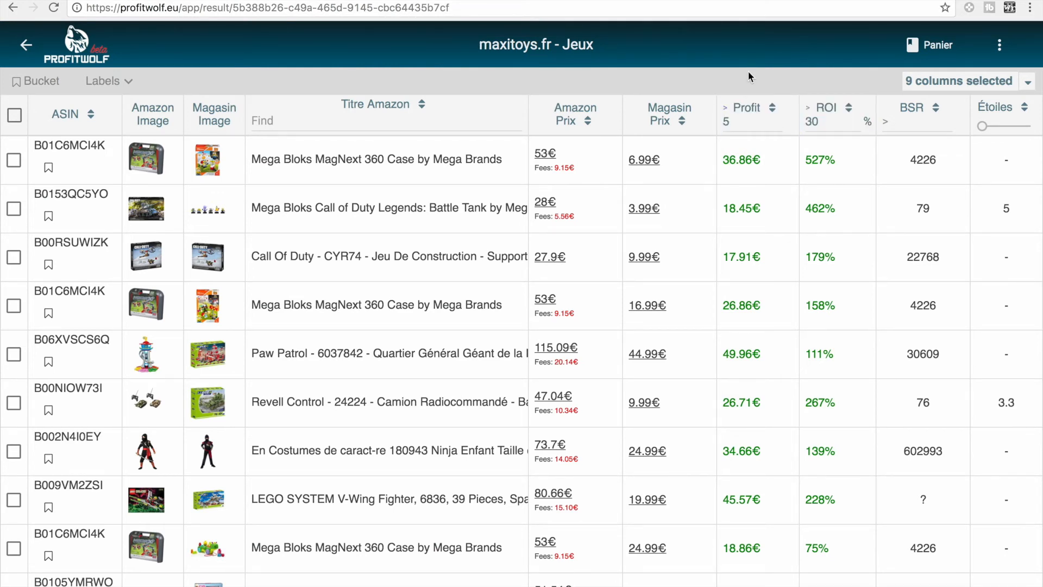
# - Sort the maxitoys.fr products by profit from highest to lowest
pyautogui.click(754, 109)
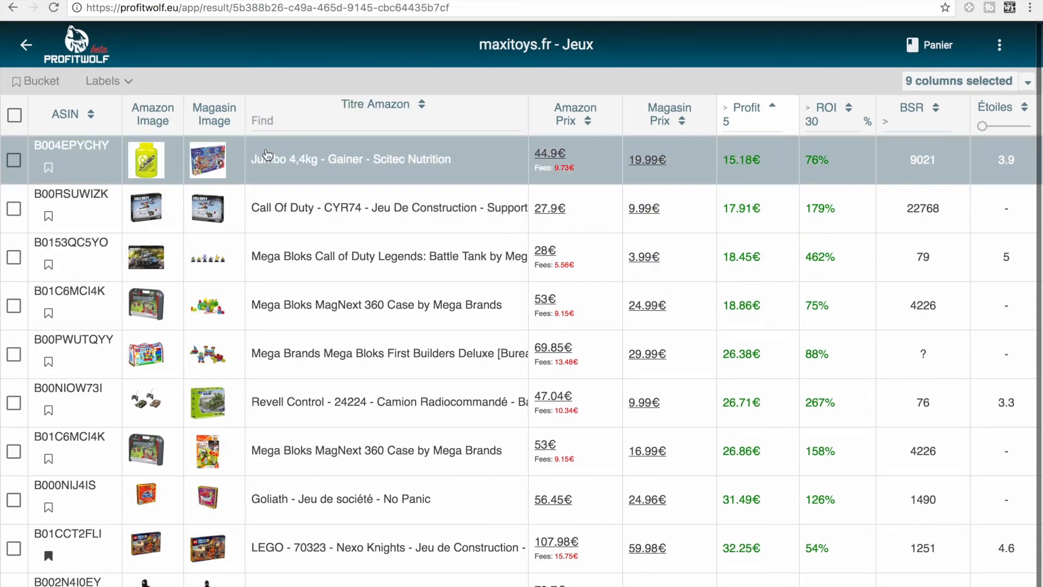
pyautogui.click(774, 102)
pyautogui.click(774, 101)
pyautogui.click(775, 101)
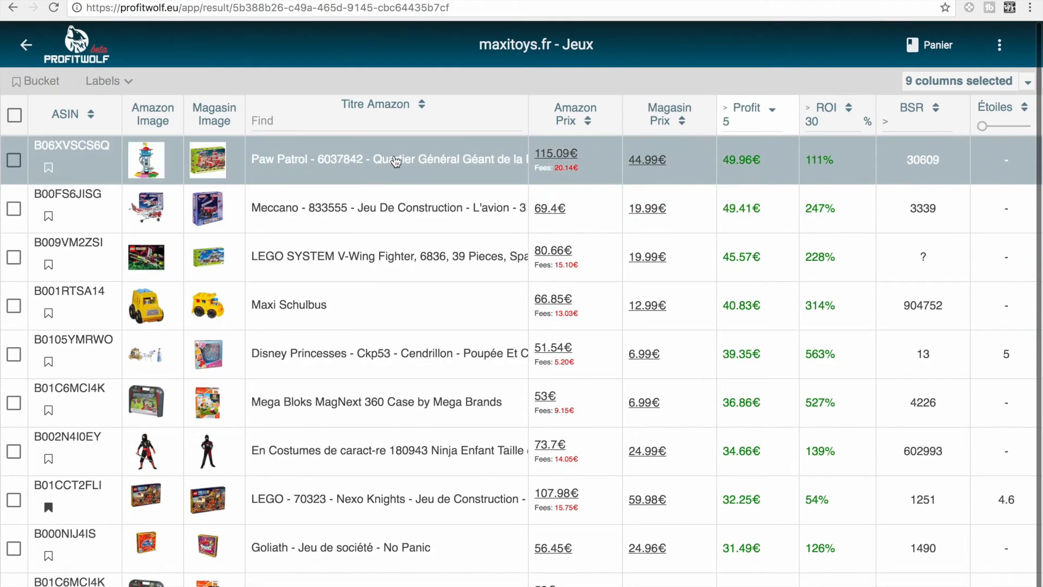
# - Compare the store and Amazon images of the most profitable products, from the Paw Patrol headquarters down to the Disney Princesses Cendrillon set
pyautogui.click(222, 162)
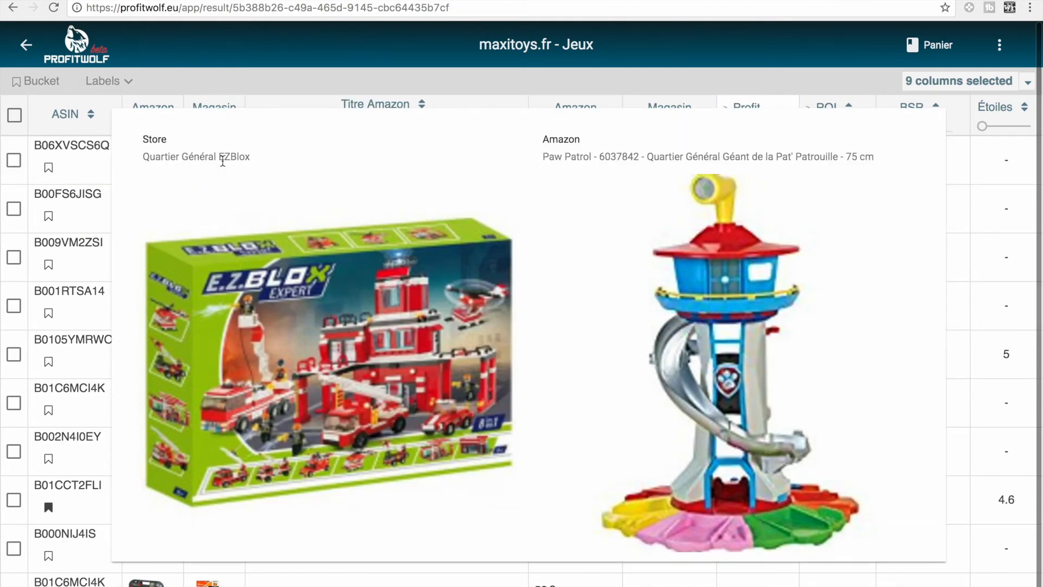
pyautogui.click(339, 104)
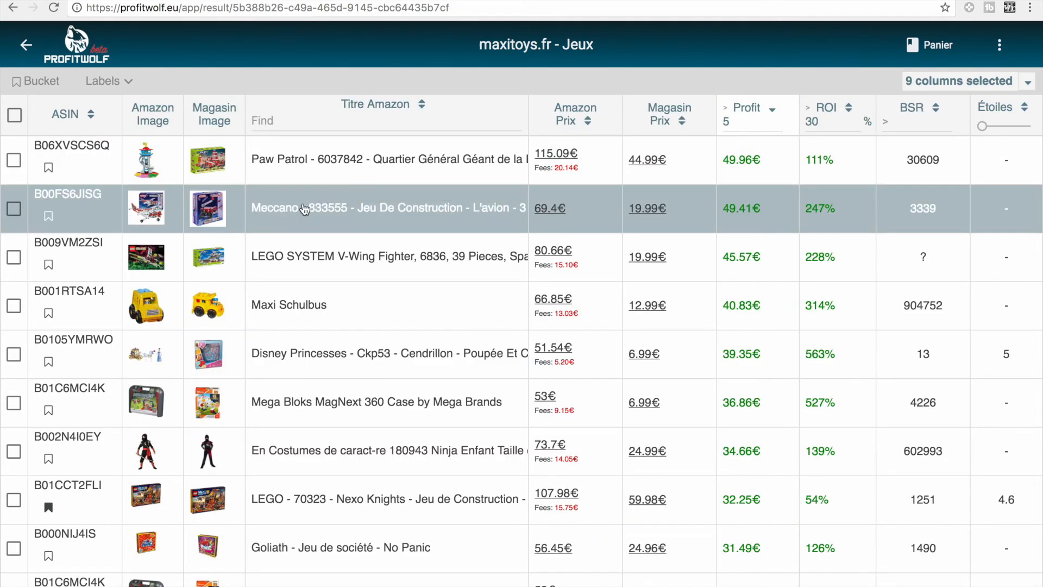
pyautogui.click(212, 213)
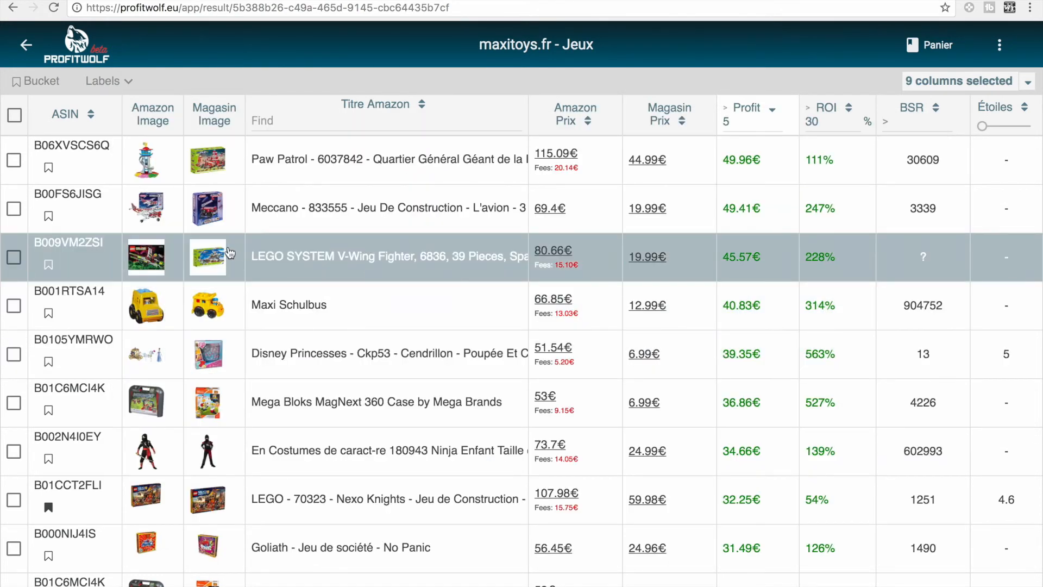
pyautogui.moveTo(210, 255)
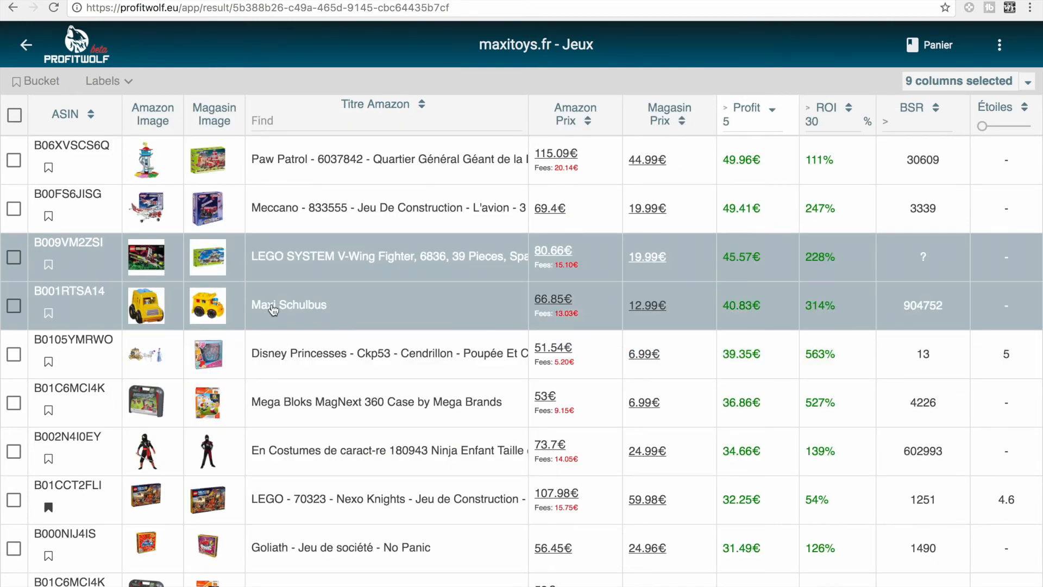
pyautogui.moveTo(222, 300)
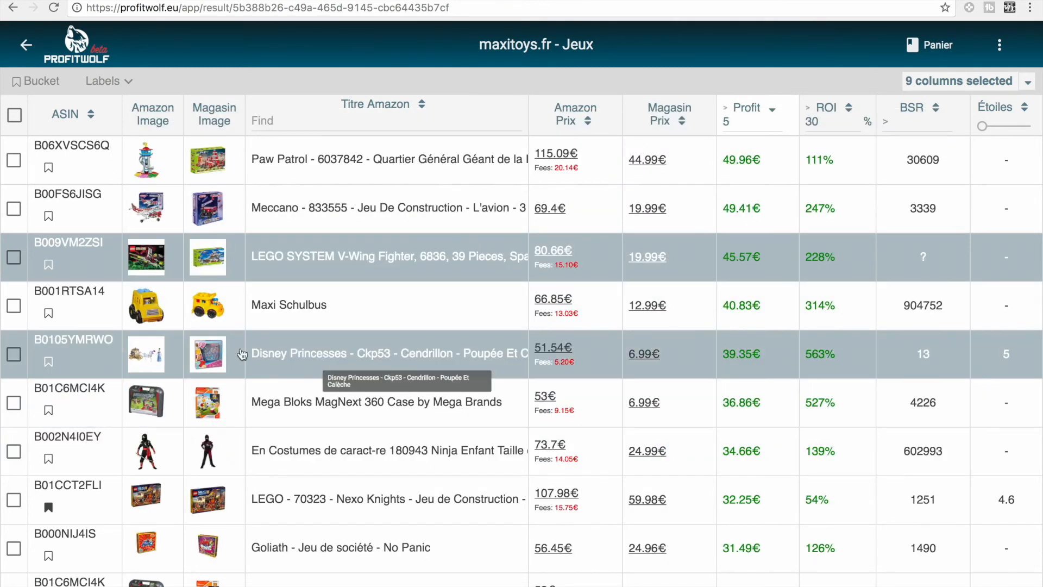
pyautogui.moveTo(202, 353)
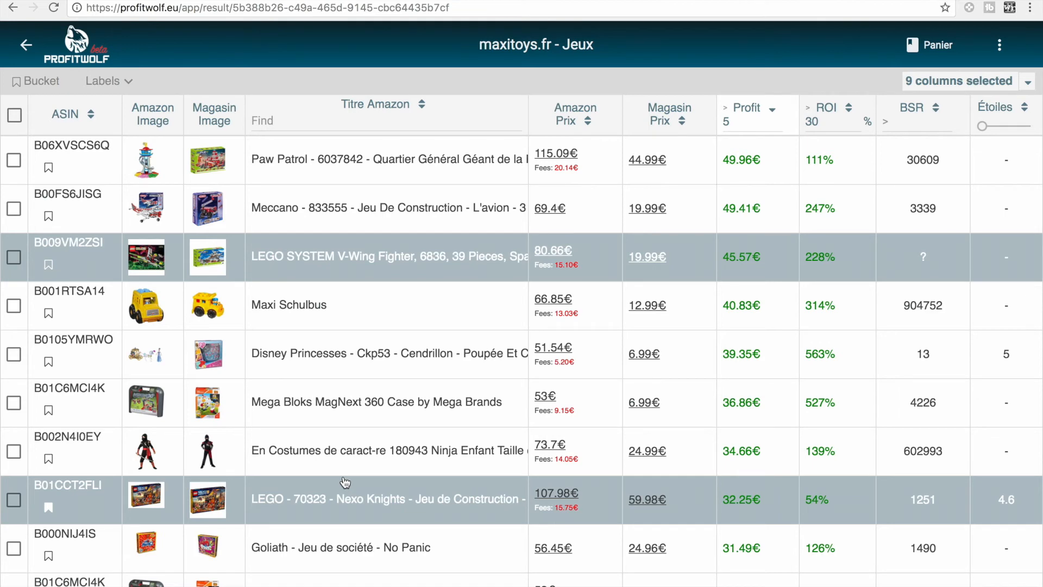
# - Compare the images of the LEGO 70323 Nexo Knights set, open its Maxi Toys store page and dismiss the country choice
pyautogui.click(218, 504)
pyautogui.click(440, 512)
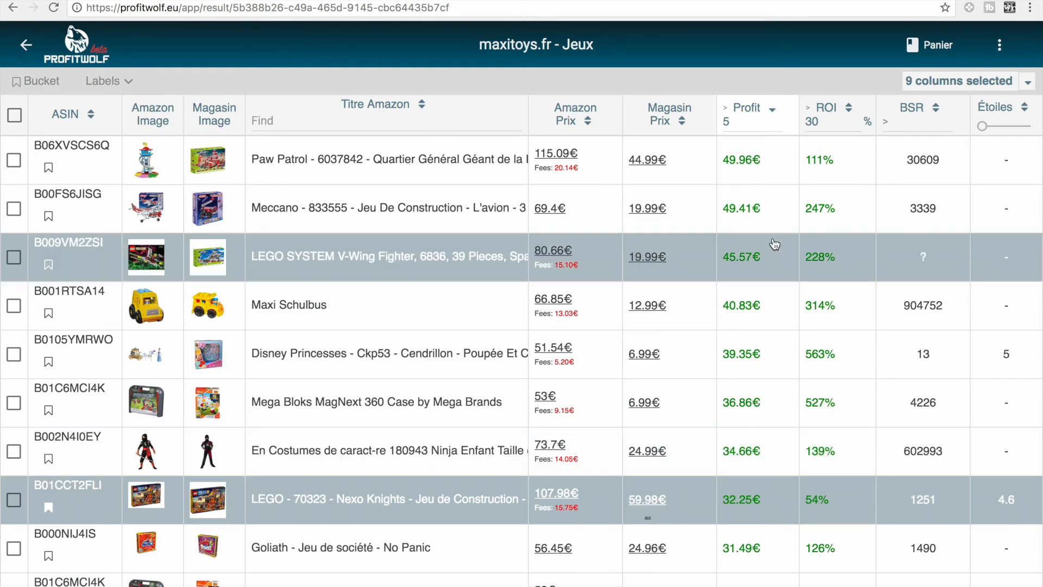
pyautogui.click(812, 0)
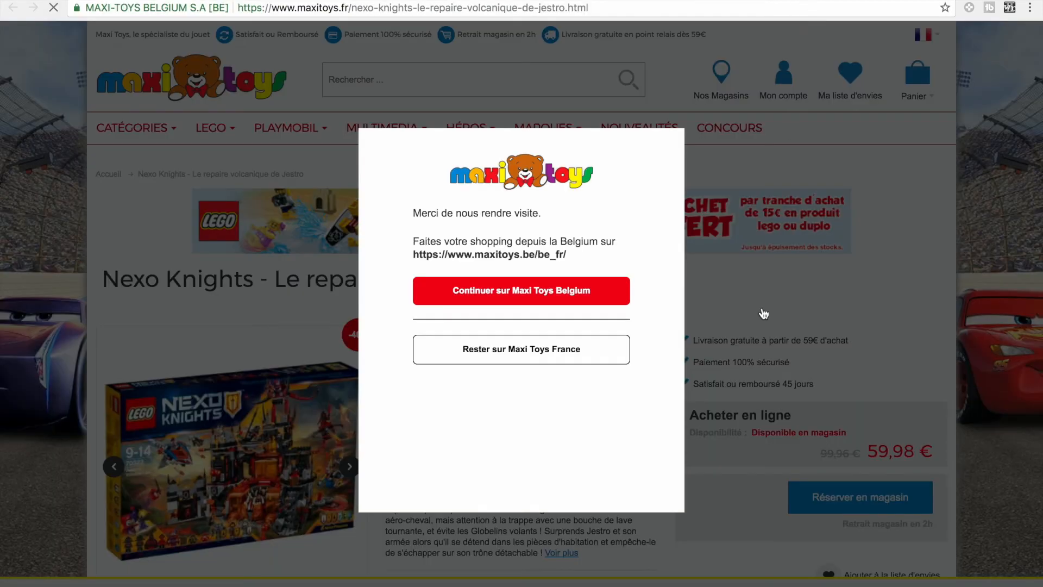
pyautogui.click(938, 335)
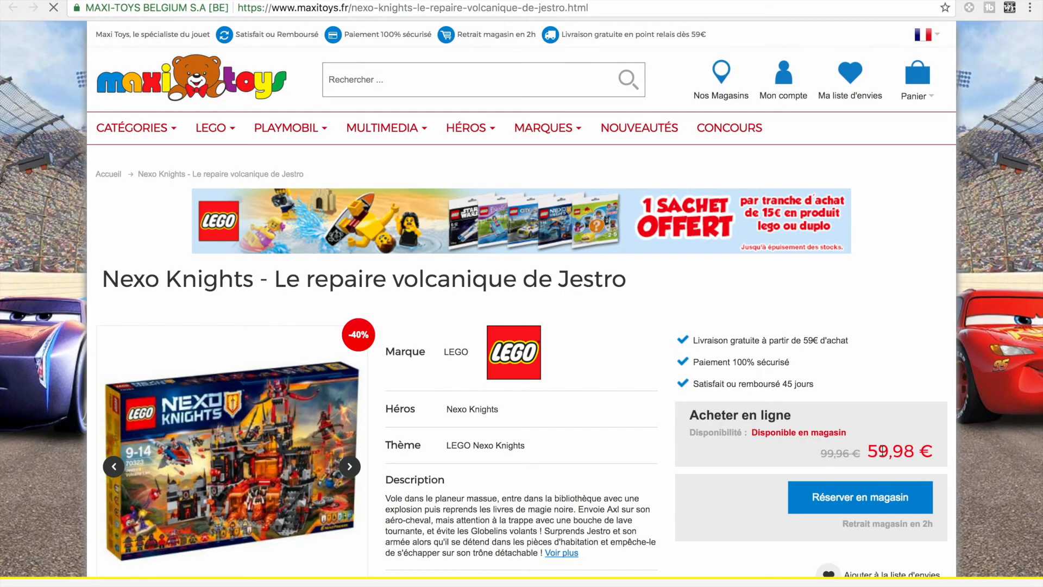
# - Examine the price, online purchase option, store availability and product details of the Nexo Knights set on its Maxi Toys page
pyautogui.moveTo(869, 452); pyautogui.dragTo(913, 452)
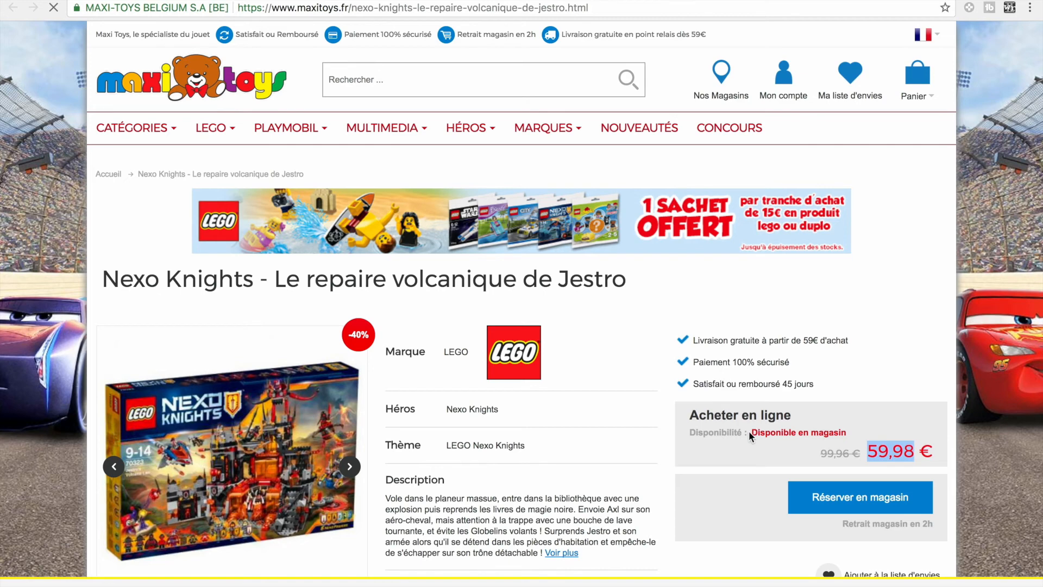
pyautogui.moveTo(689, 418); pyautogui.dragTo(800, 418)
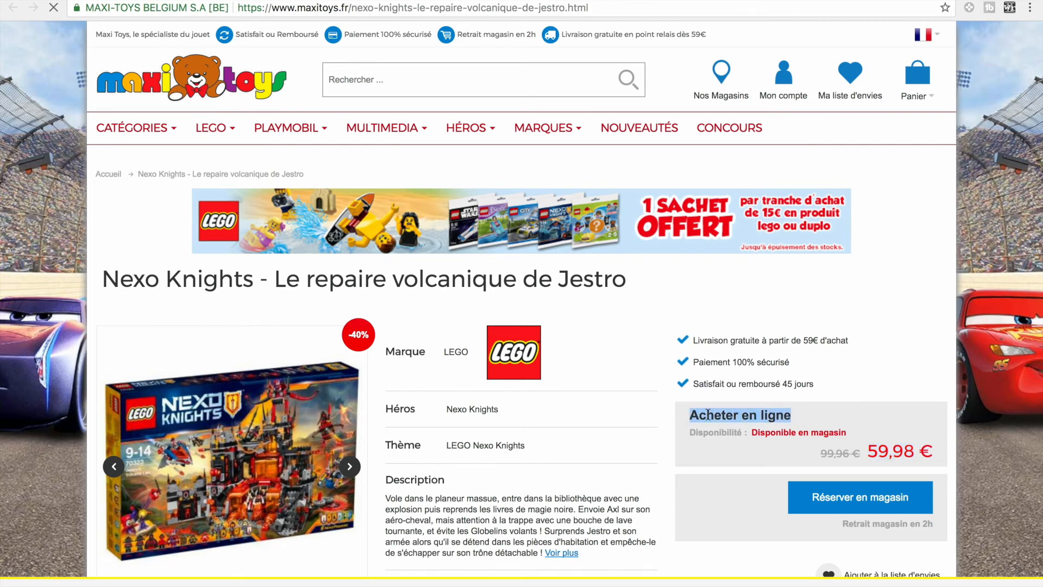
pyautogui.tripleClick(690, 433)
pyautogui.scroll(-2, 690, 433)
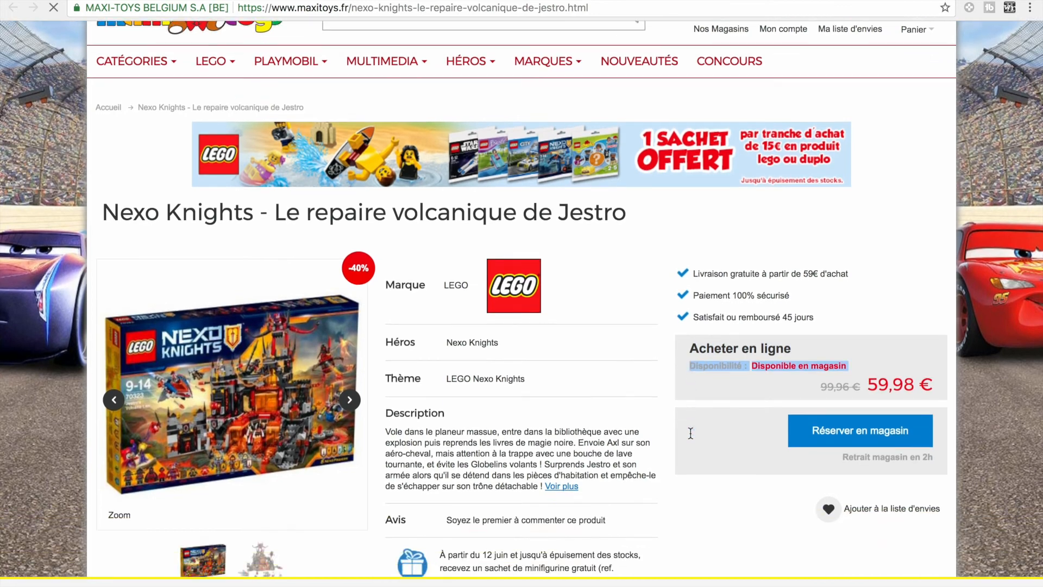
pyautogui.scroll(1, 690, 433)
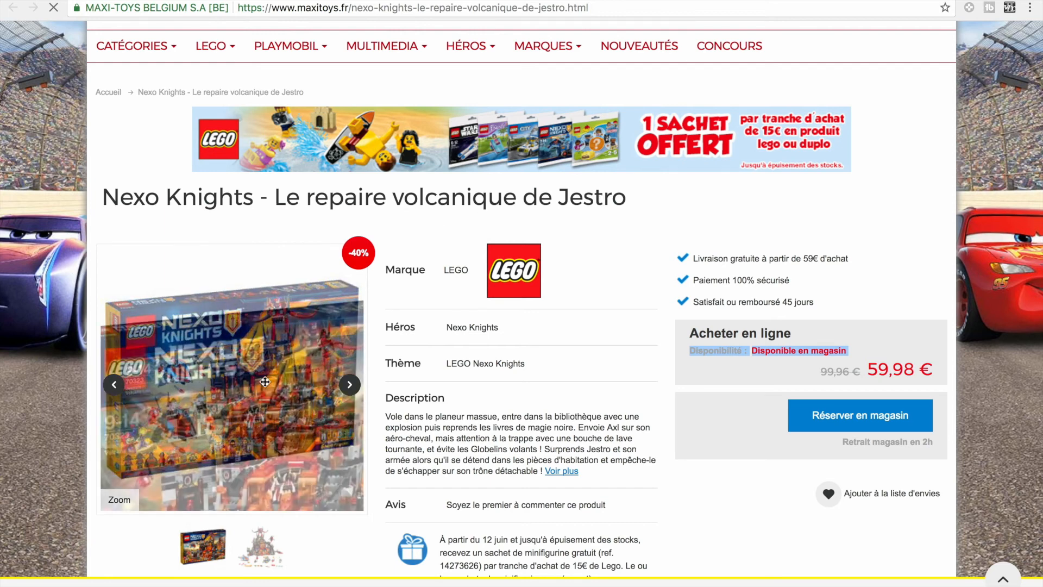
pyautogui.tripleClick(708, 335)
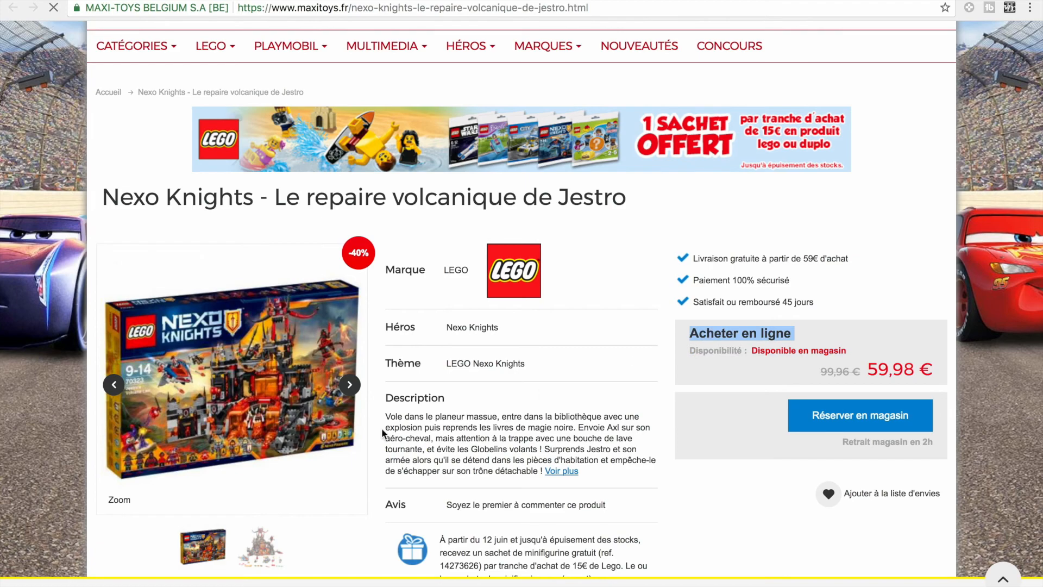
pyautogui.scroll(-4, 381, 428)
pyautogui.scroll(-2, 526, 401)
pyautogui.scroll(2, 525, 401)
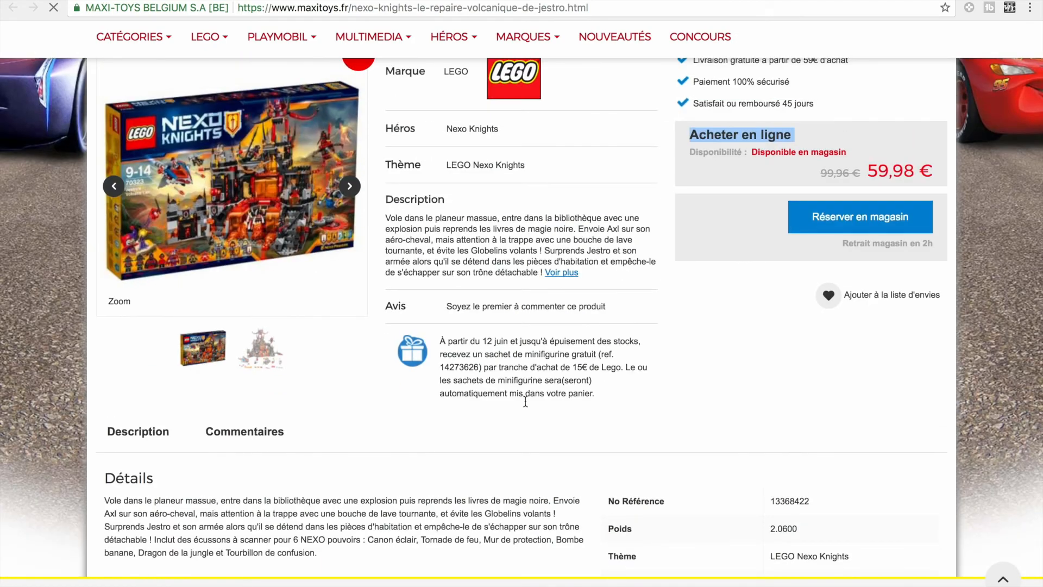
# - Examine the Nexo Knights set's Amazon page, its price history graph and the details of the Aug 1 third-party FBA offer
pyautogui.scroll(5, 526, 401)
pyautogui.click(657, 1)
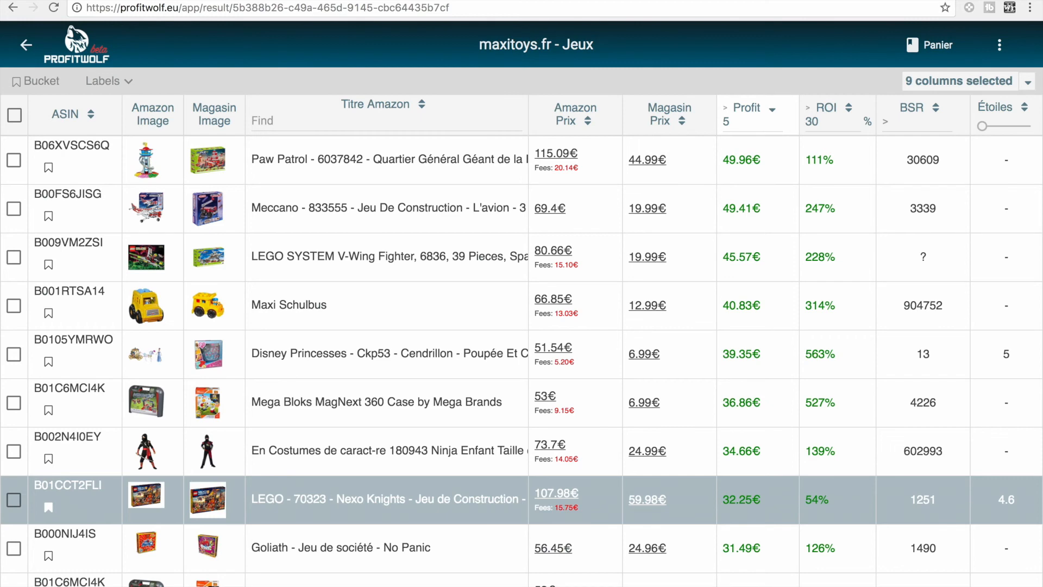
pyautogui.hotkey('ctrl', 'Tab')
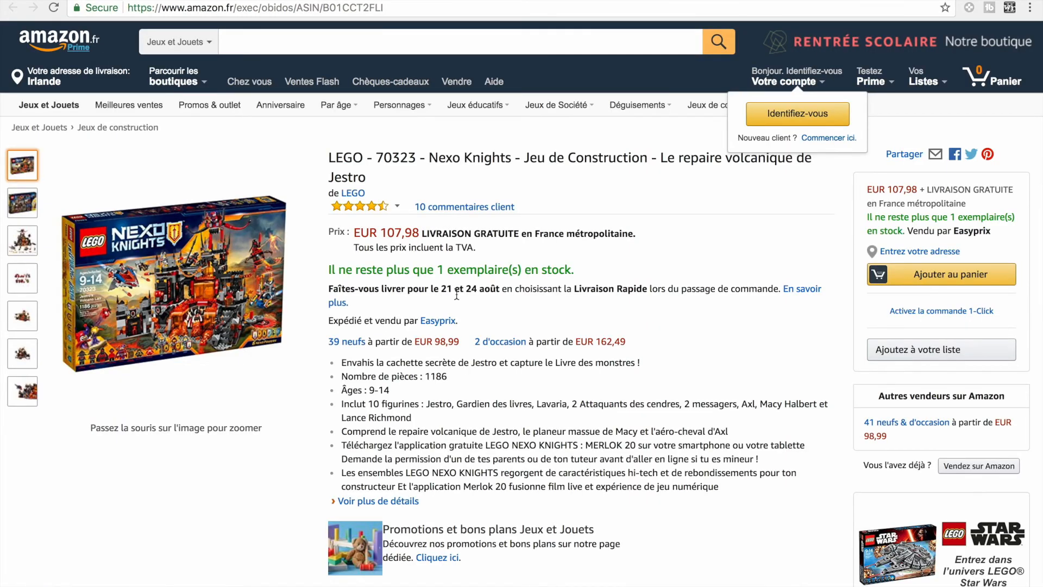
pyautogui.scroll(-5, 378, 231)
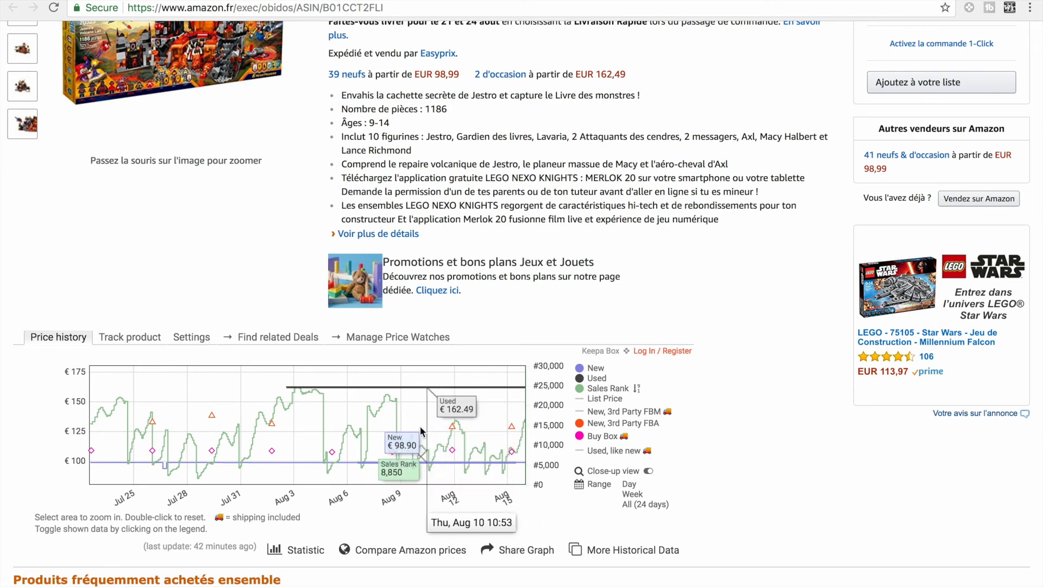
pyautogui.click(283, 422)
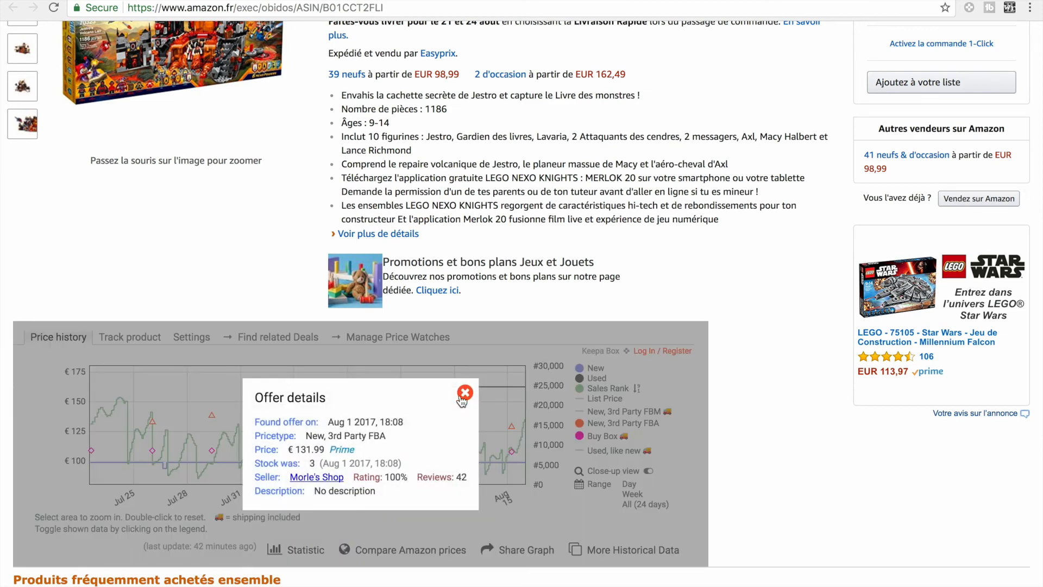
pyautogui.click(464, 393)
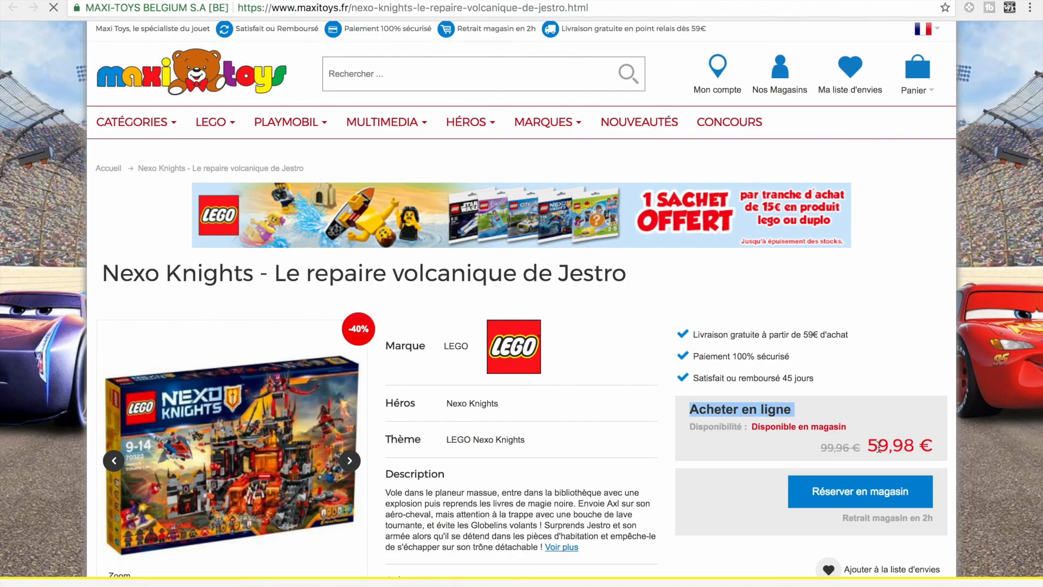
# - Compare the Nexo Knights set's discounted price on its Maxi Toys page with its profit in the maxitoys.fr report
pyautogui.moveTo(878, 447); pyautogui.dragTo(912, 447)
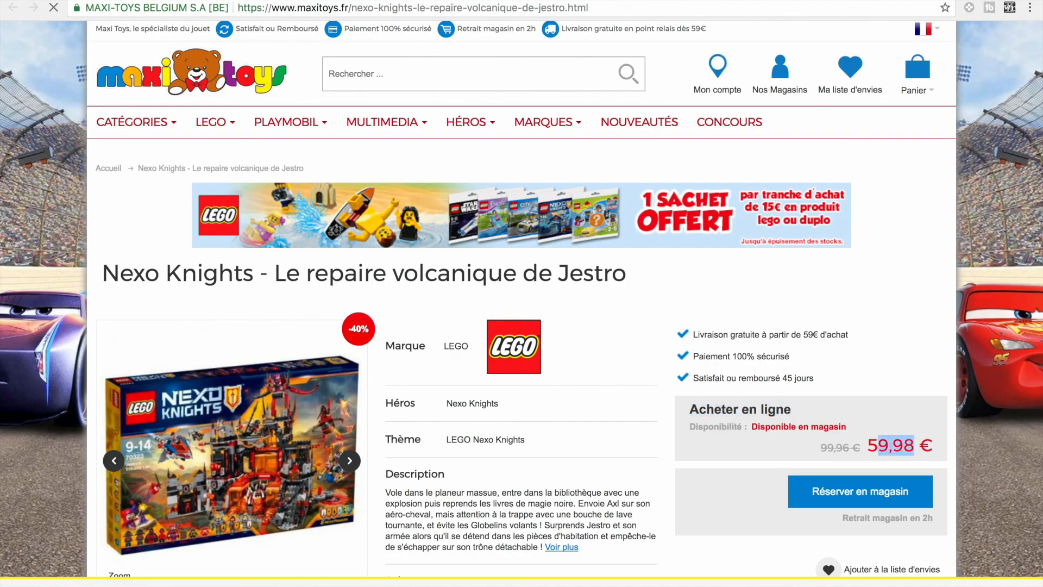
pyautogui.click(565, 1)
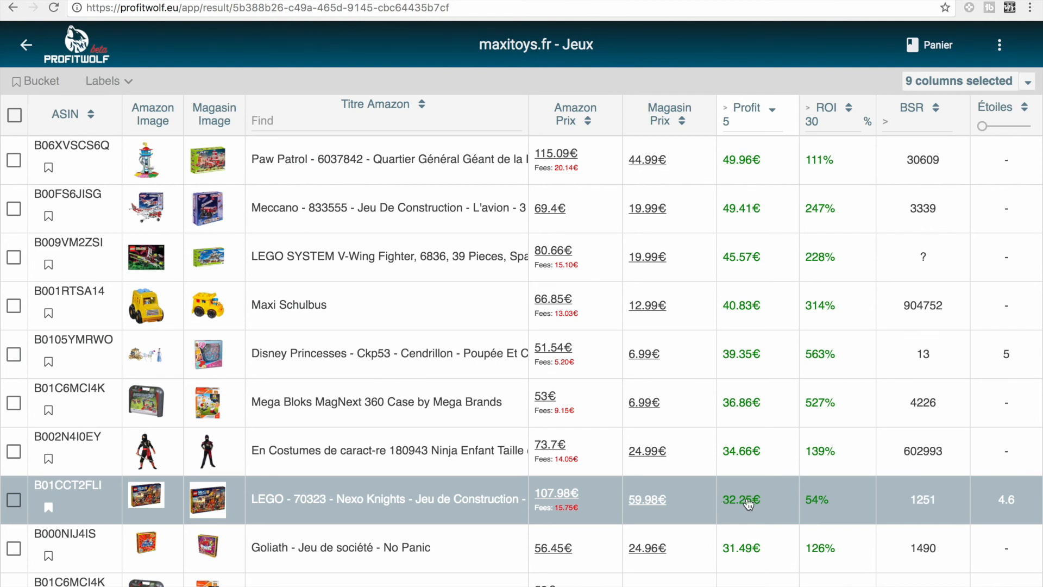
pyautogui.click(760, 1)
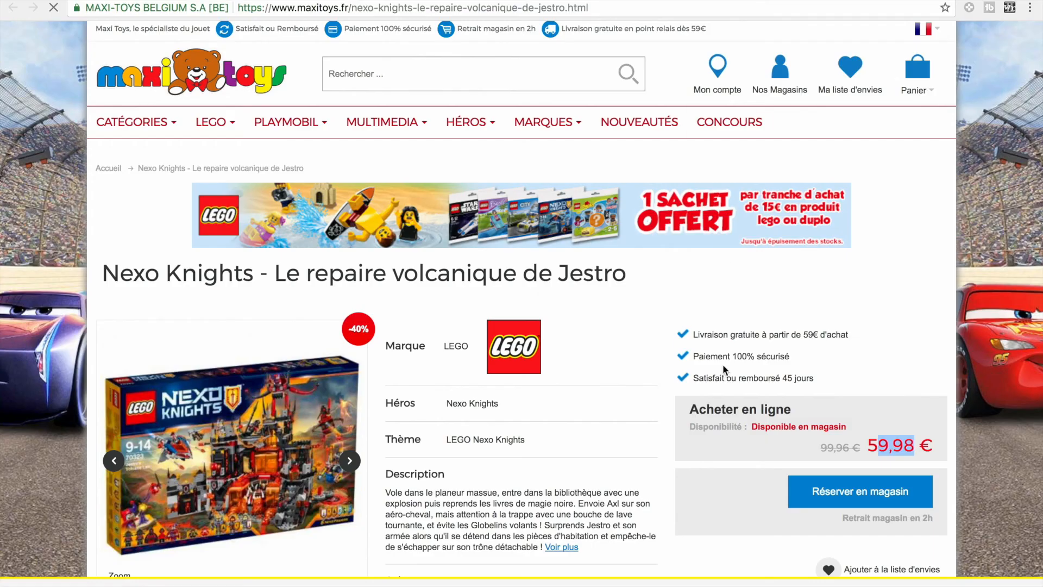
pyautogui.scroll(-2, 836, 458)
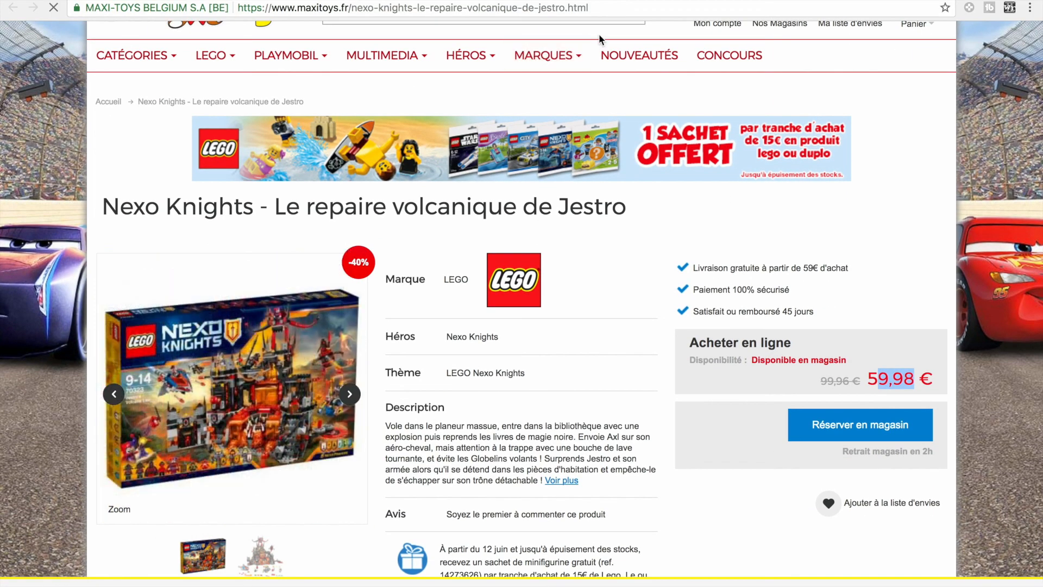
# - Look through further products in the maxitoys.fr report and go back to the ProfitWolf dashboard
pyautogui.click(603, 2)
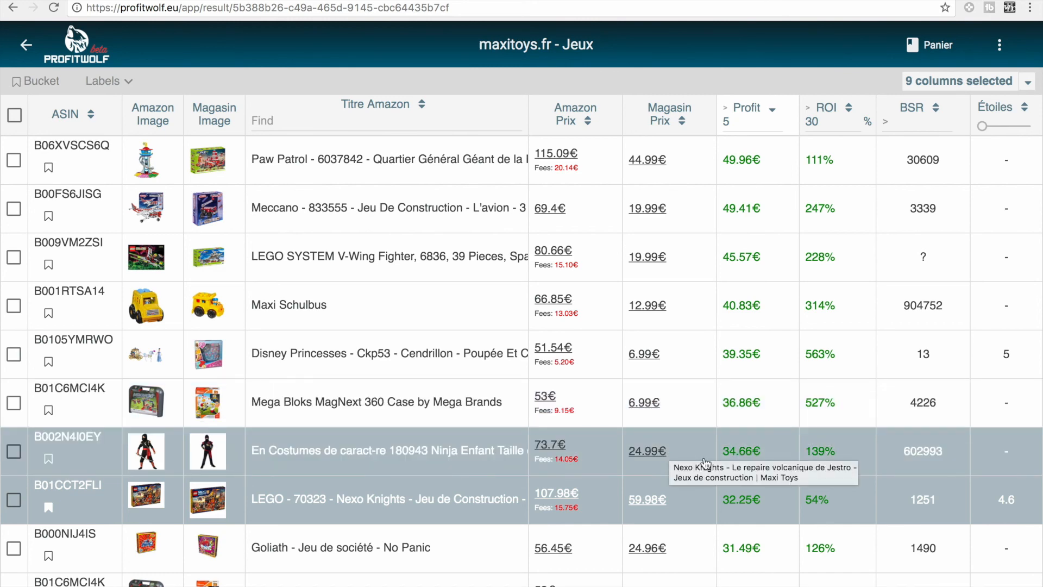
pyautogui.scroll(-3, 697, 509)
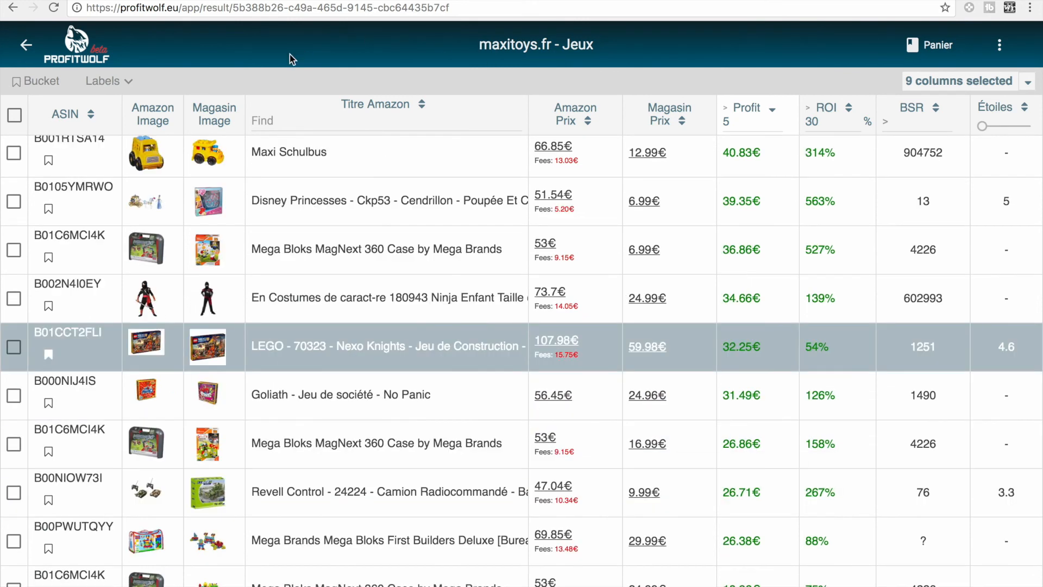
pyautogui.click(25, 50)
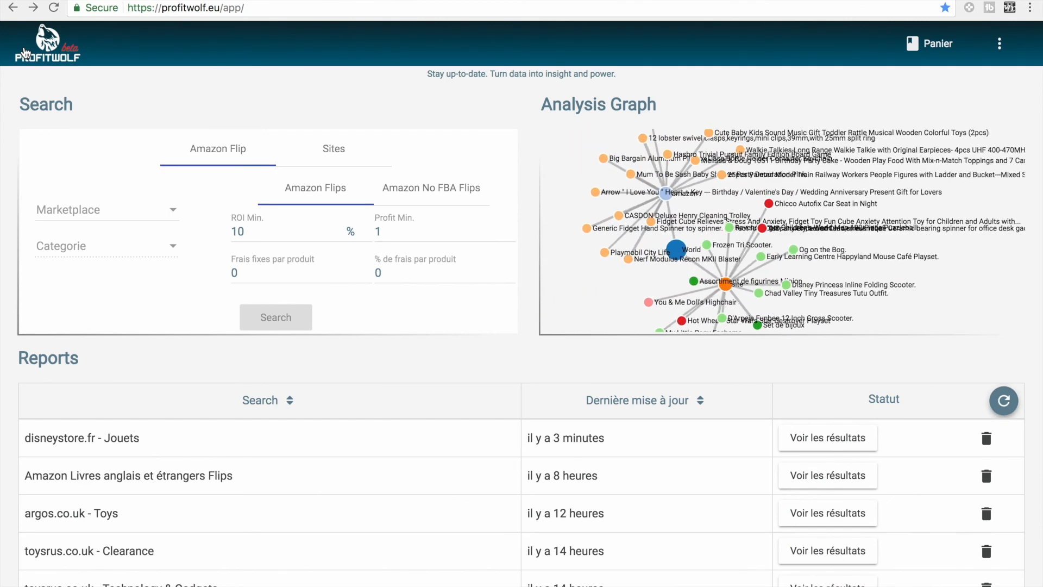
# - Review the Sites and Amazon Flip search options and the list of existing reports on the dashboard
pyautogui.click(329, 142)
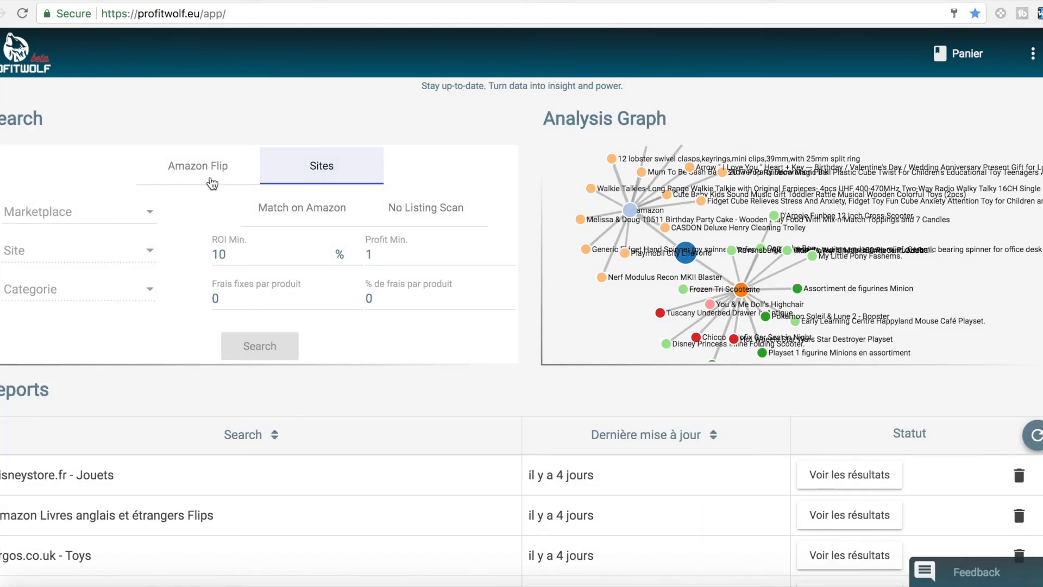
pyautogui.click(185, 178)
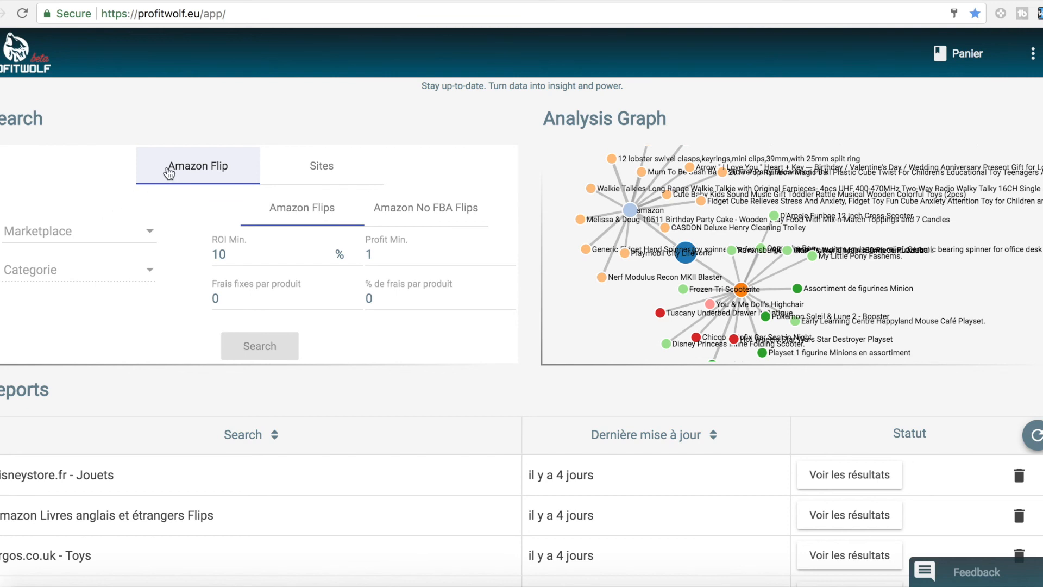
pyautogui.click(170, 172)
pyautogui.scroll(-3, 268, 201)
pyautogui.scroll(-3, 354, 284)
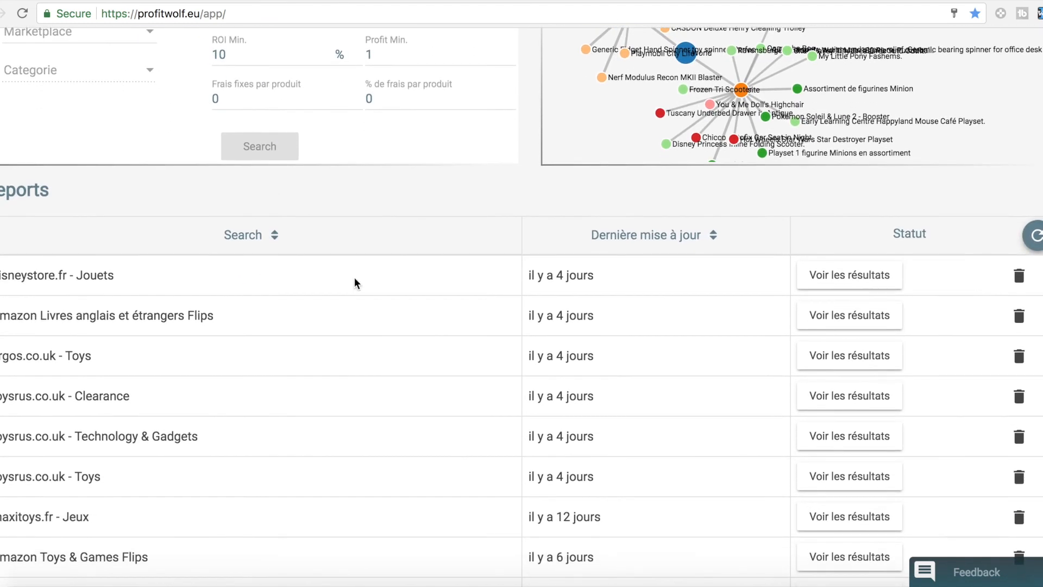
pyautogui.scroll(6, 354, 284)
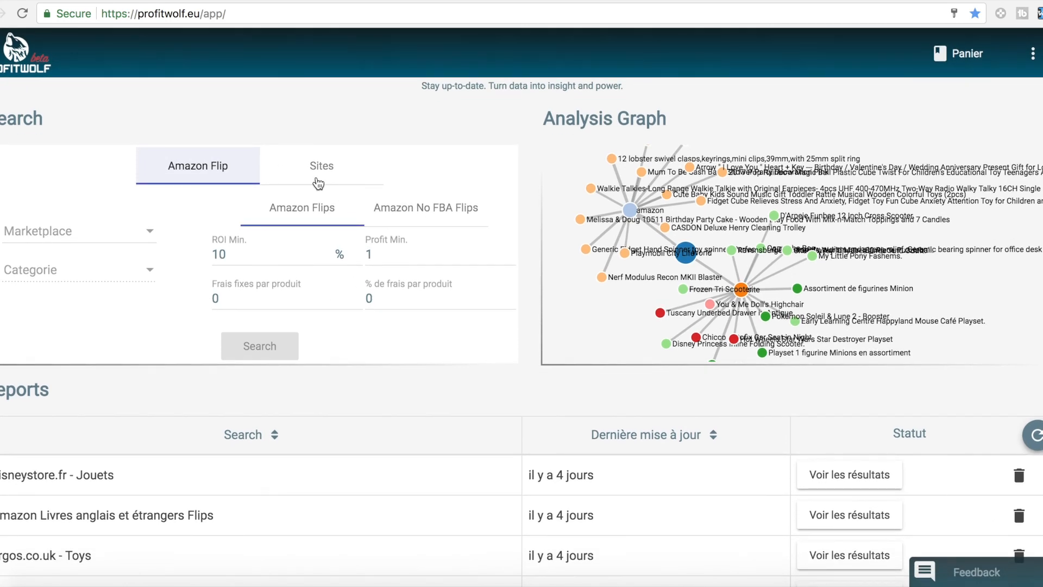